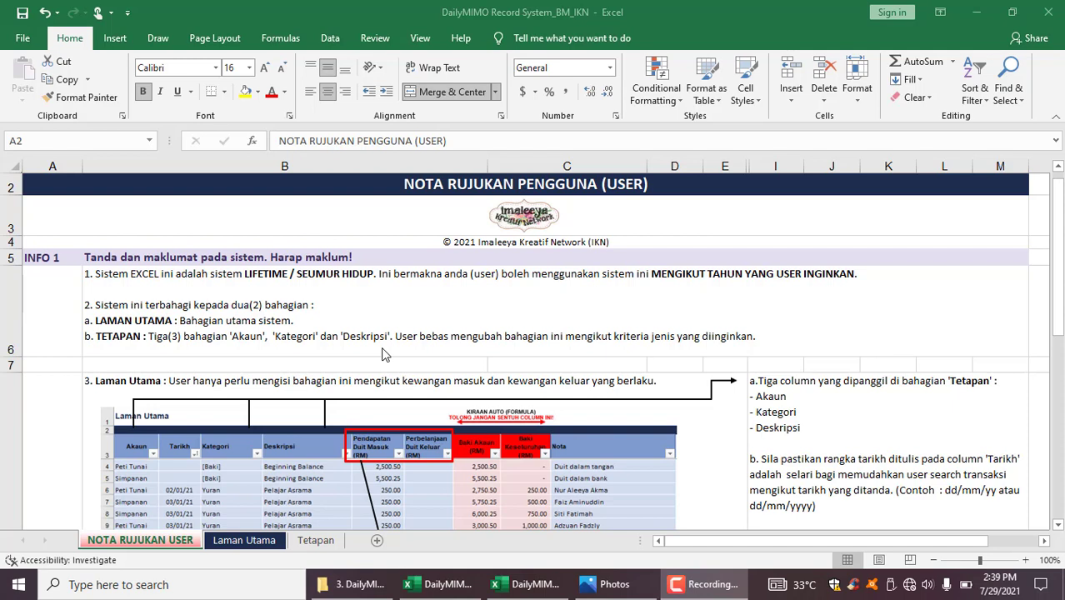
- Switch from Excel to the 3. DailyMIMO project folder in File Explorer
left_click(355, 584)
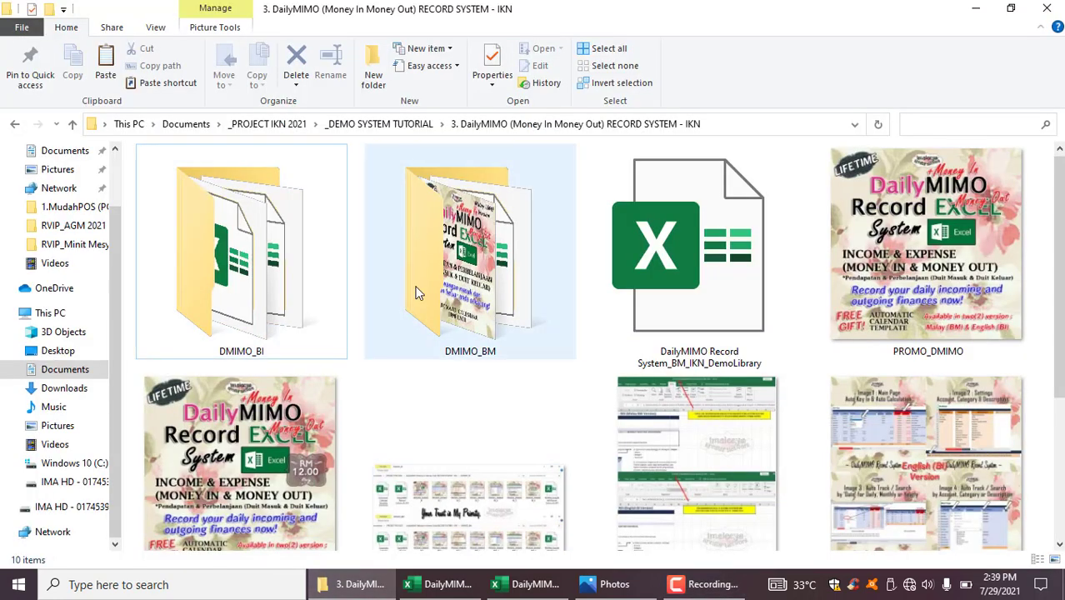
- Bring the DailyMIMO Record System_BM_IKN workbook back to the front from its taskbar preview
mouse_move(419, 293)
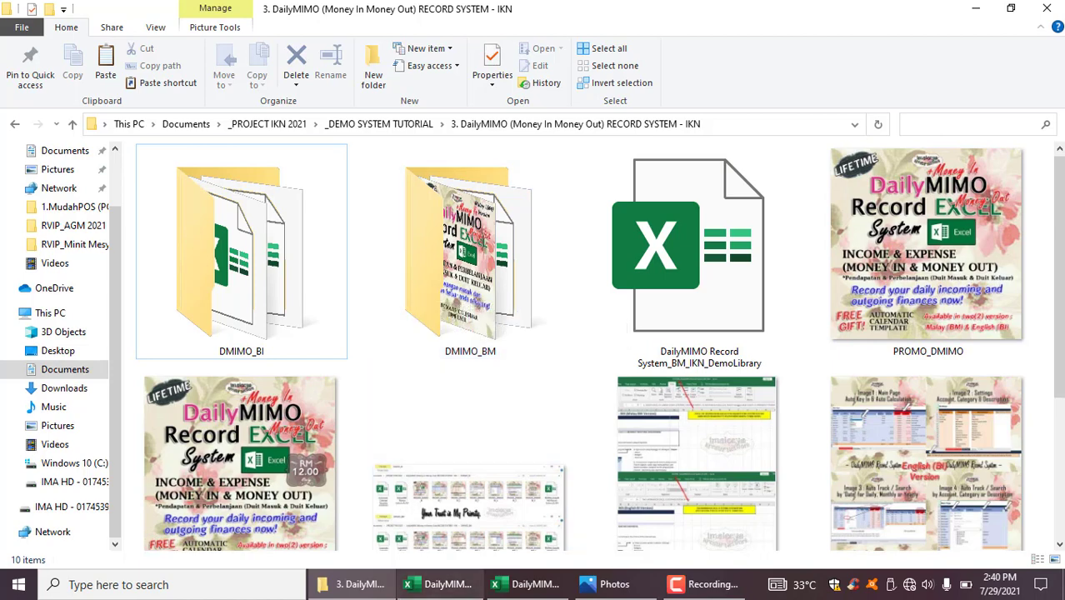
mouse_move(521, 588)
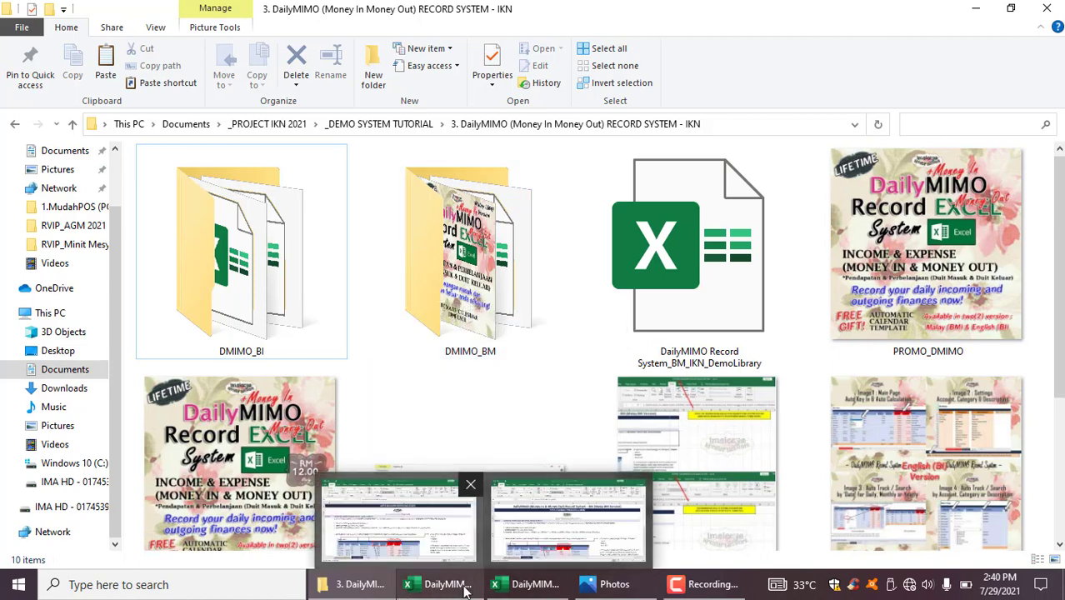
left_click(500, 508)
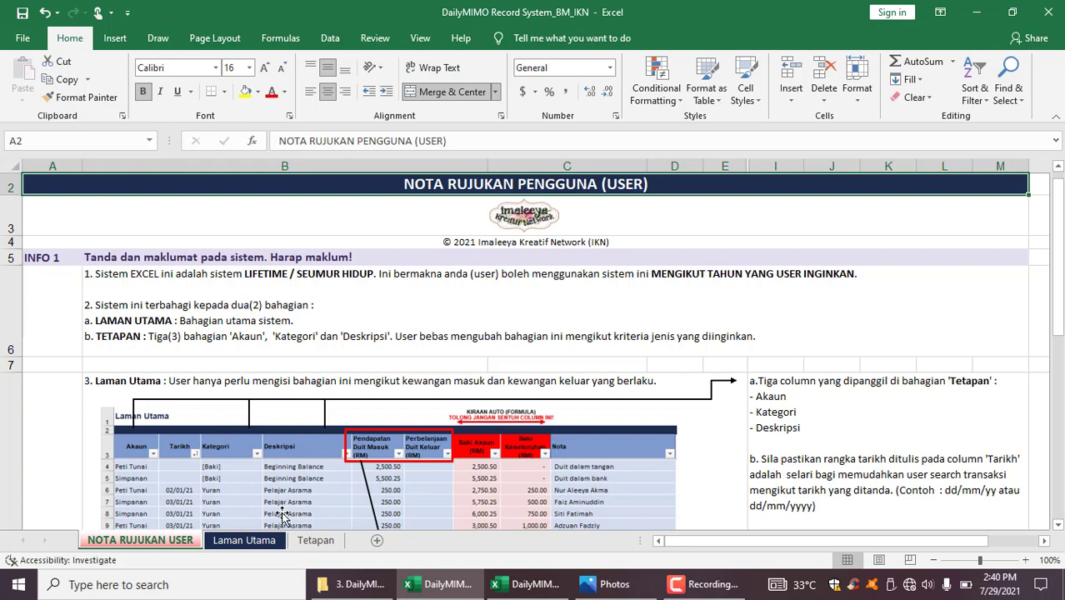
- View the Tetapan and Laman Utama sheets, then switch back to the DailyMIMO folder
left_click(309, 542)
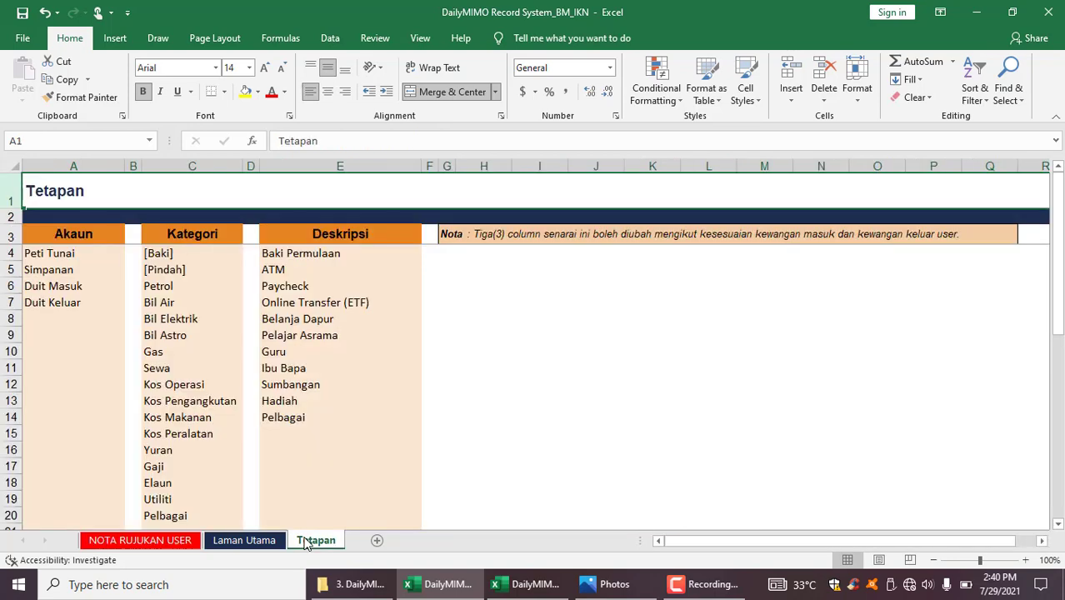
left_click(239, 541)
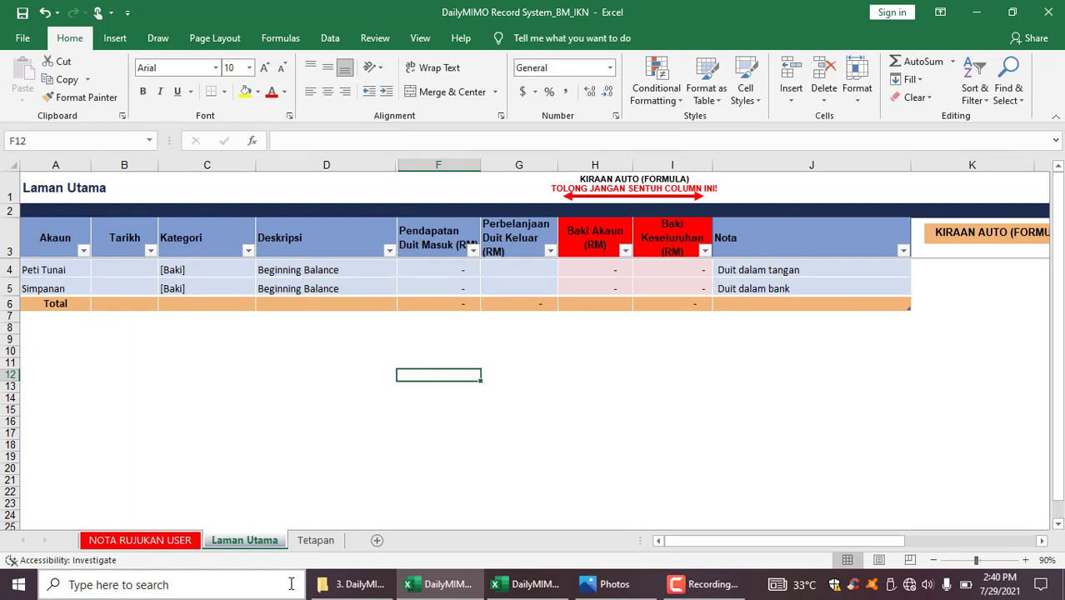
left_click(359, 584)
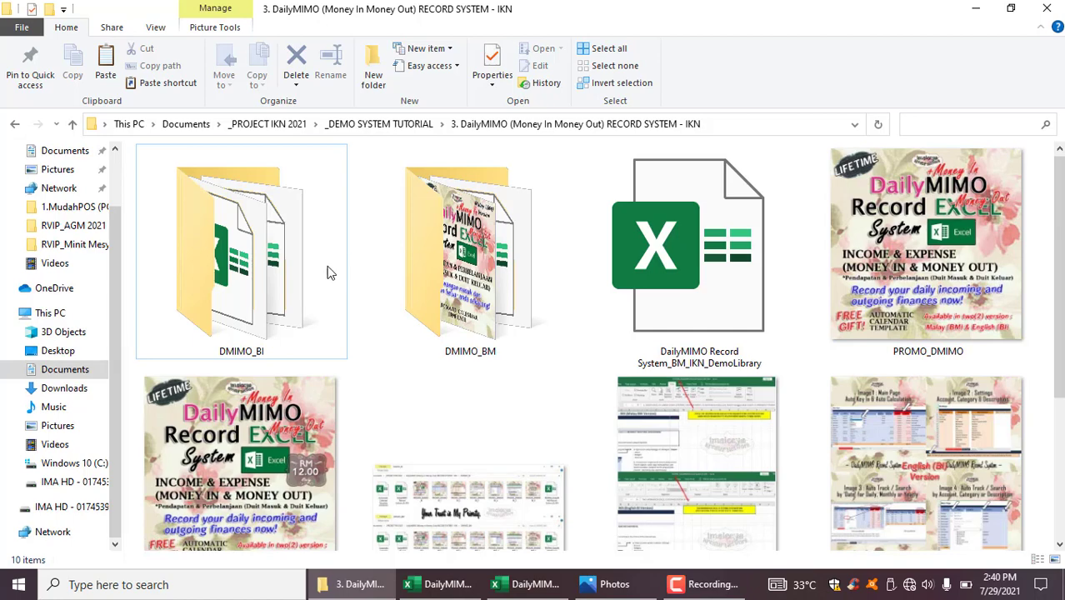
- Open the DMIMO_BI folder to see its files, then go back to the DailyMIMO folder
left_click(224, 300)
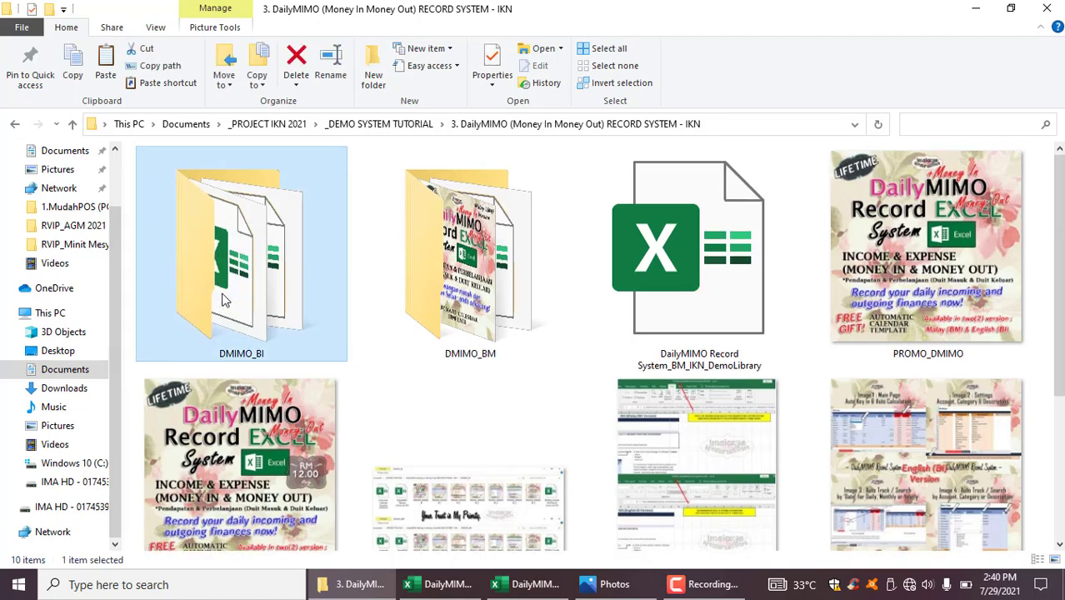
double_click(223, 300)
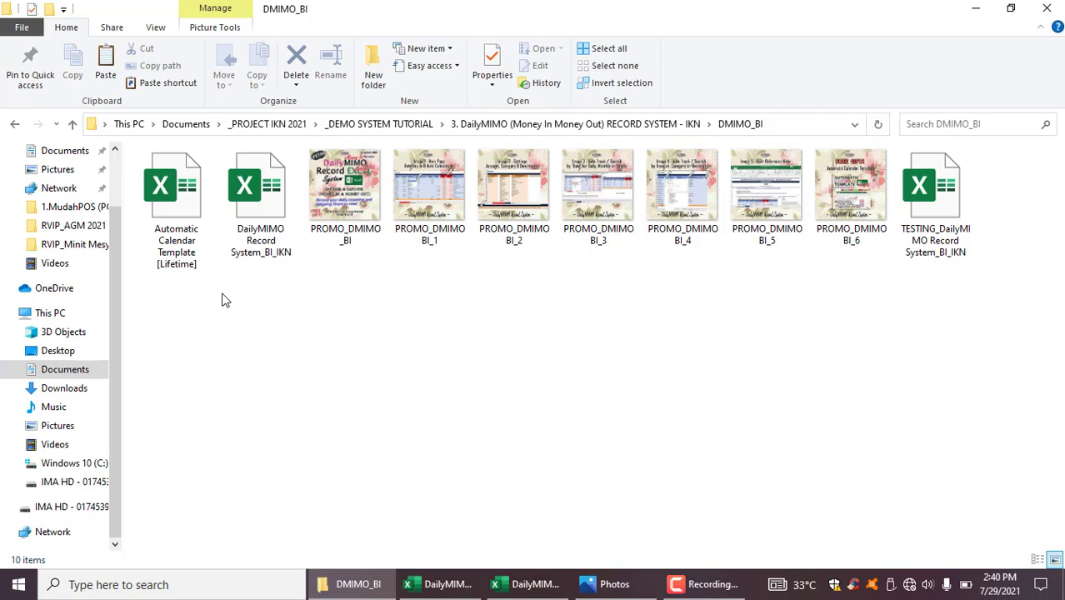
left_click(12, 123)
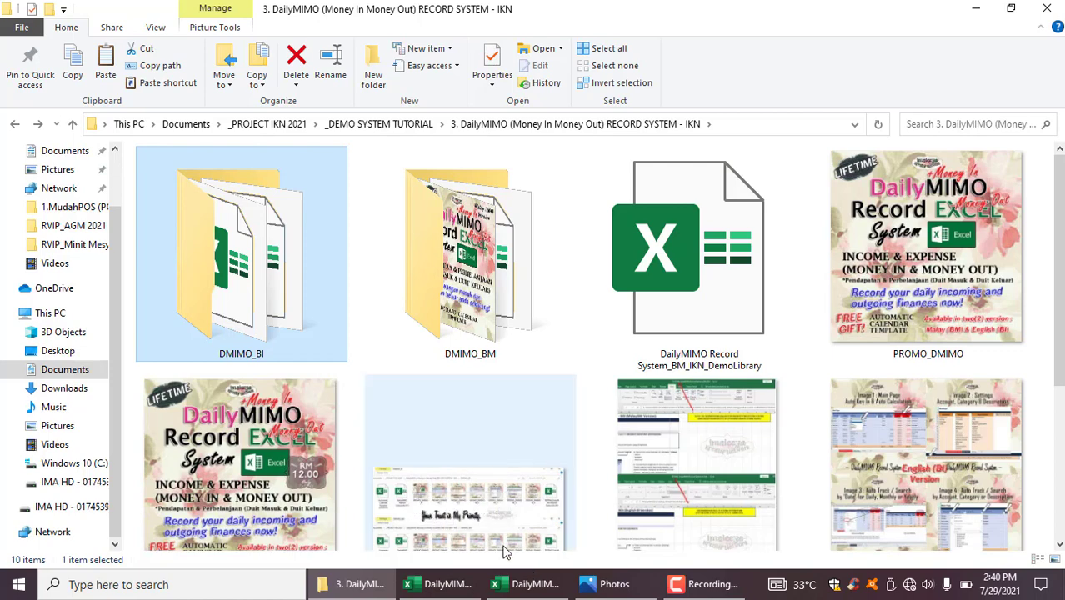
mouse_move(530, 594)
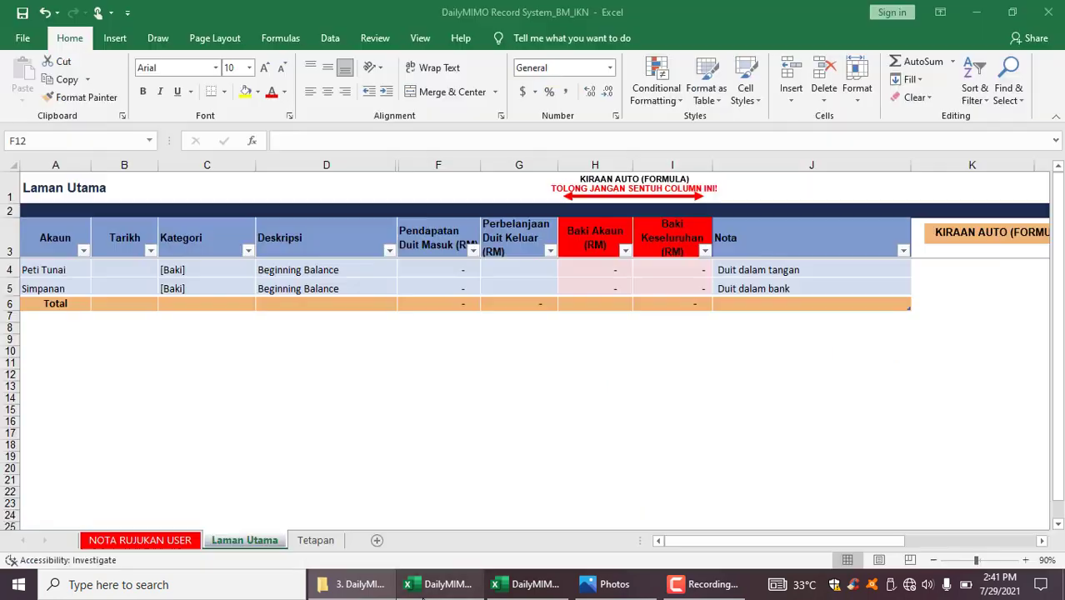
- Bring the BM_IKN workbook to the front and display its Tetapan settings sheet
left_click(449, 539)
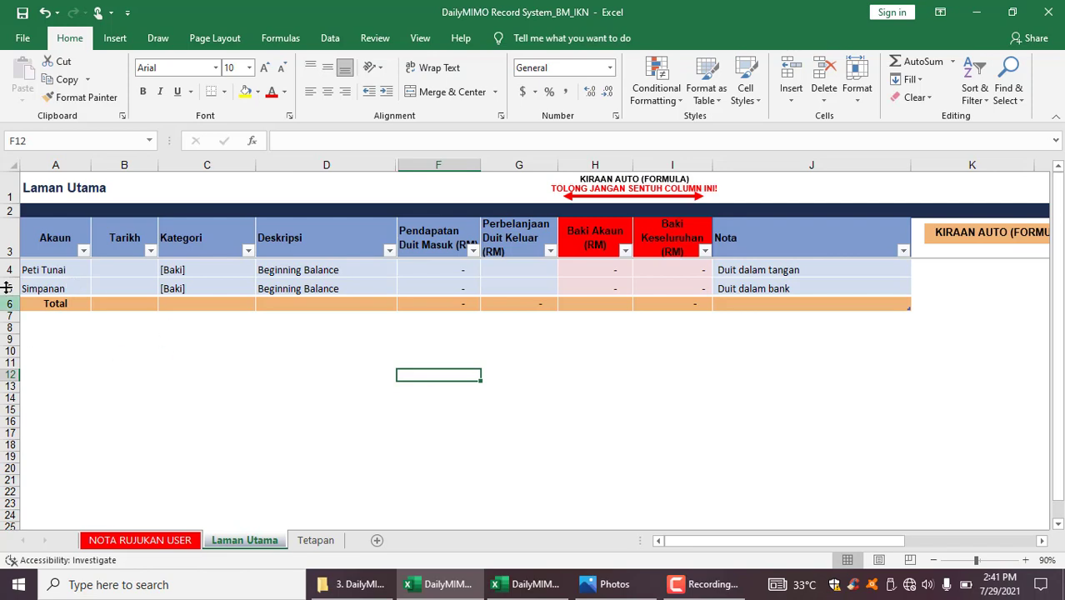
left_click(315, 540)
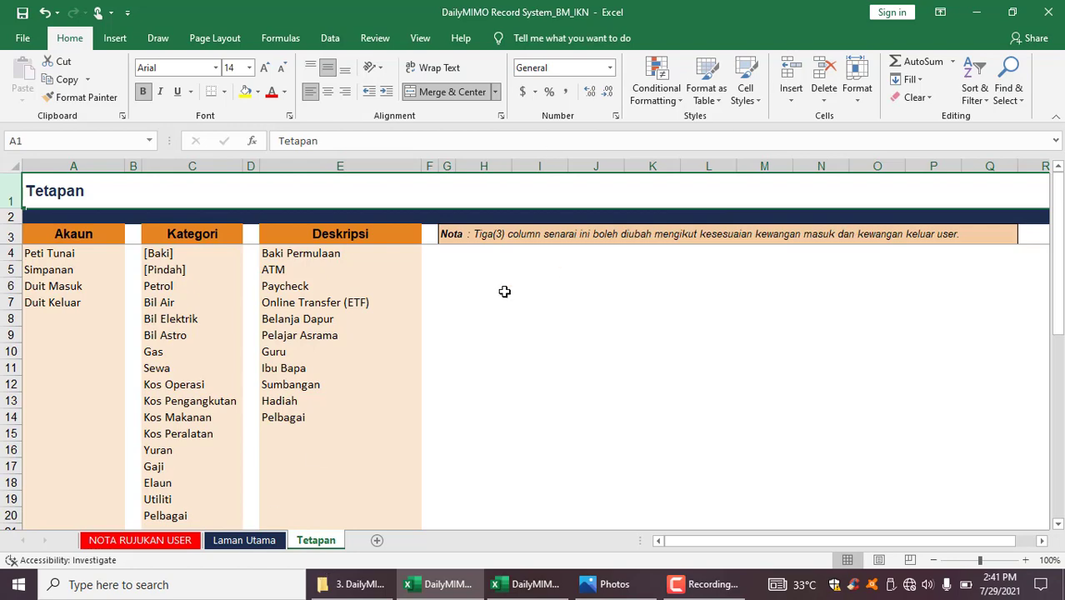
- Close BM_IKN without saving, then view the DemoLibrary workbook's Tetapan sheet
left_click(1046, 11)
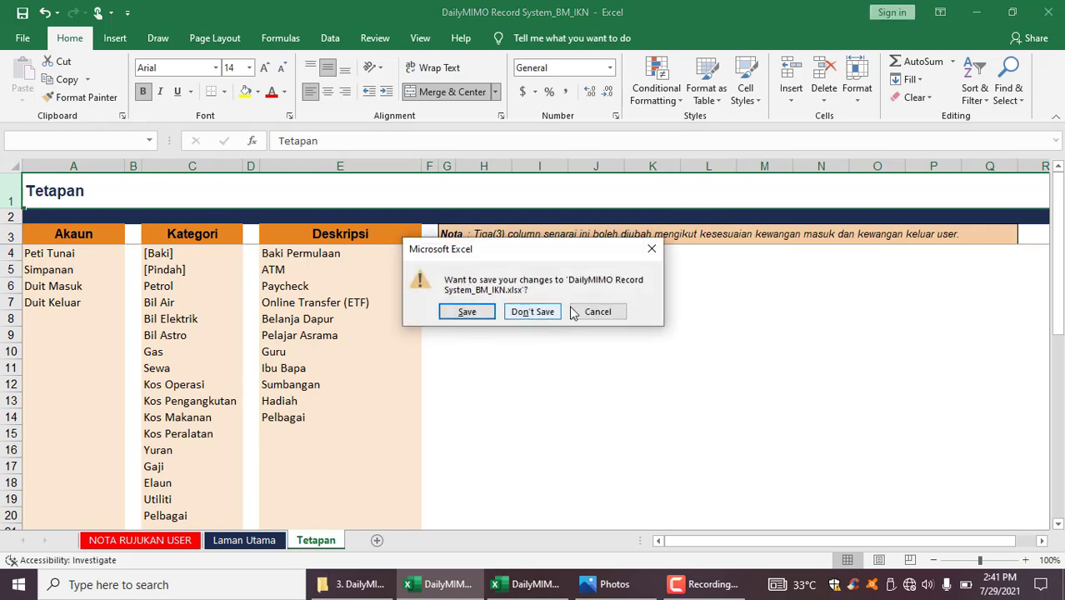
left_click(543, 317)
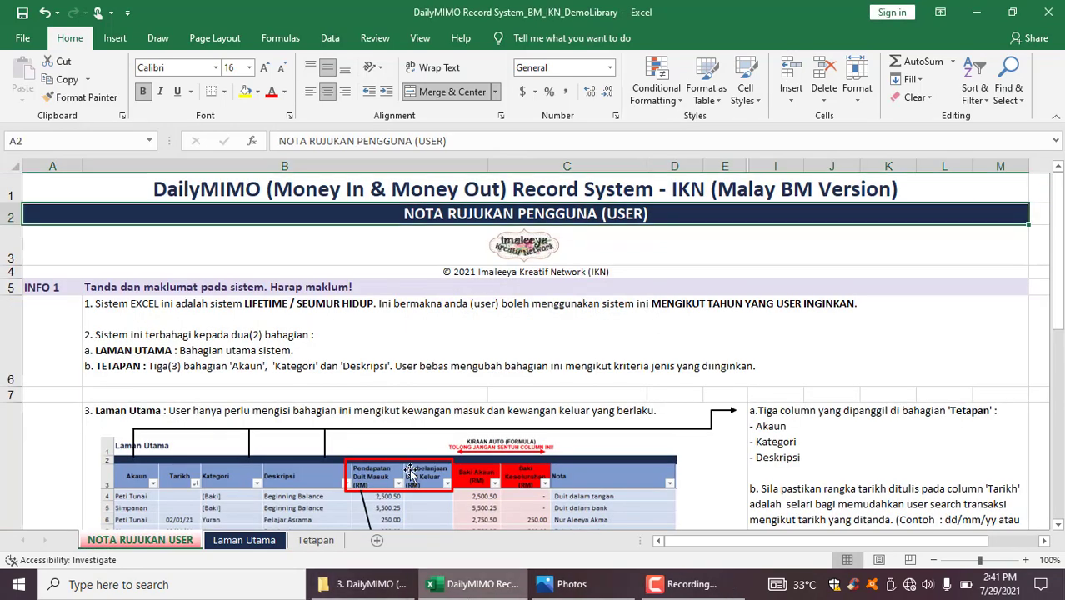
left_click(294, 541)
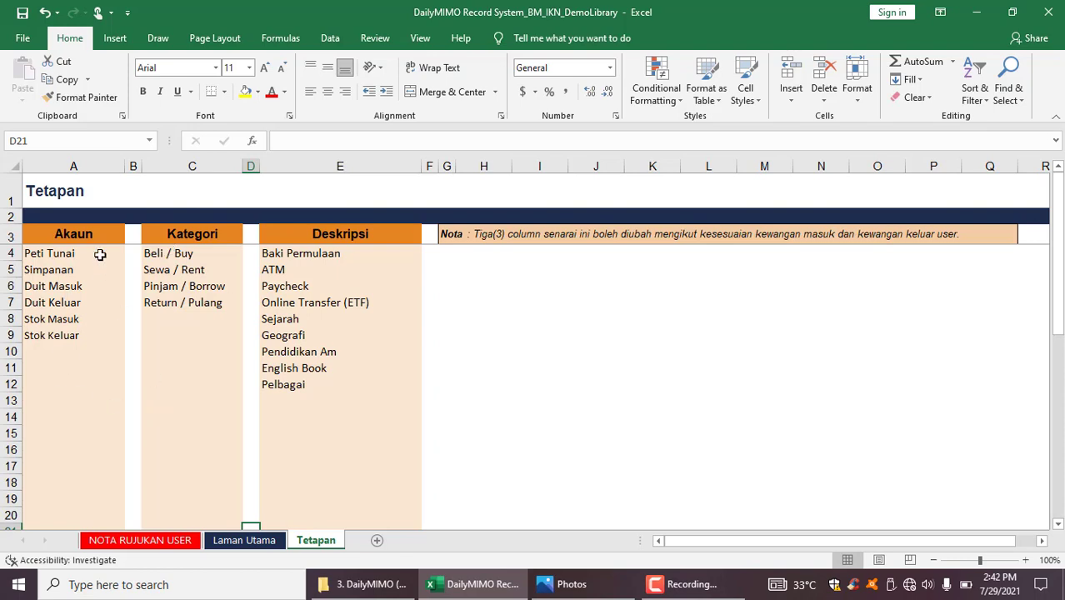
left_click(193, 258)
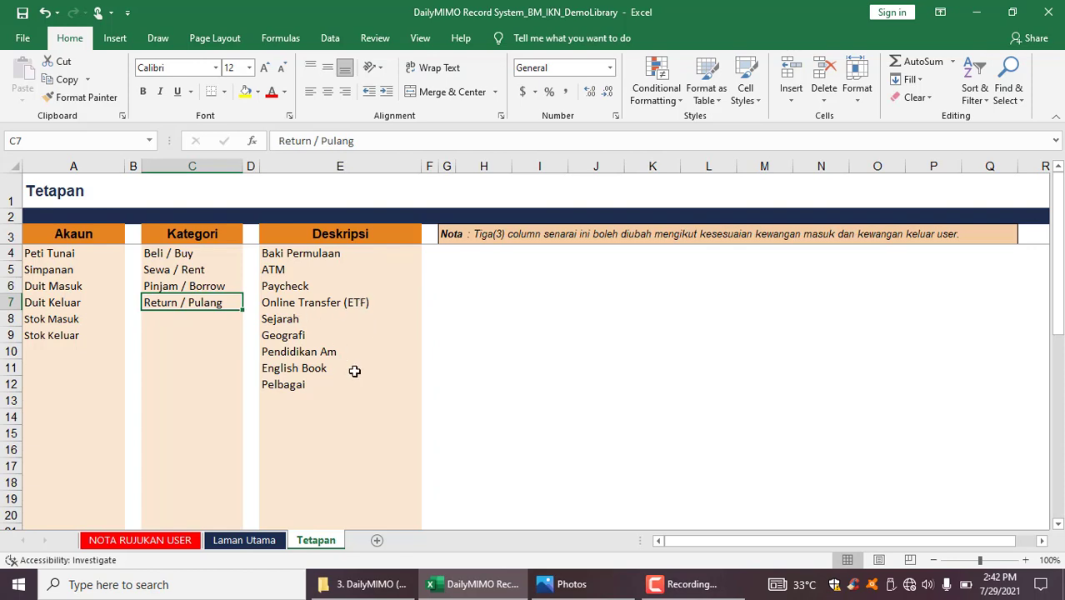
left_click(324, 329)
key("Down")
key("Down")
key("Down")
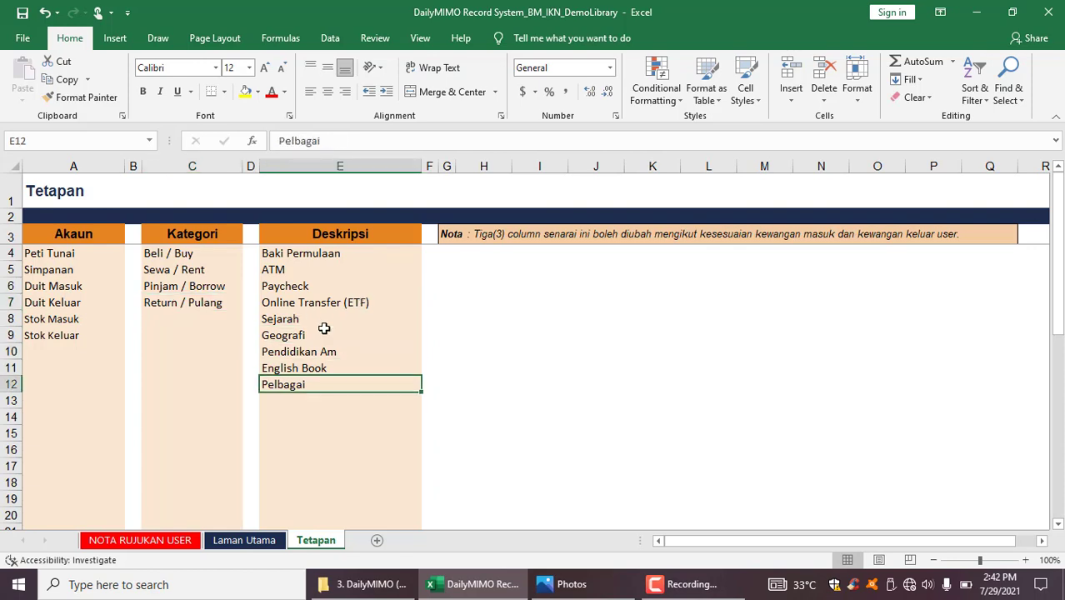
key("Up")
key("Up")
key("Up")
key("Up")
key("Down")
key("Down")
key("Up")
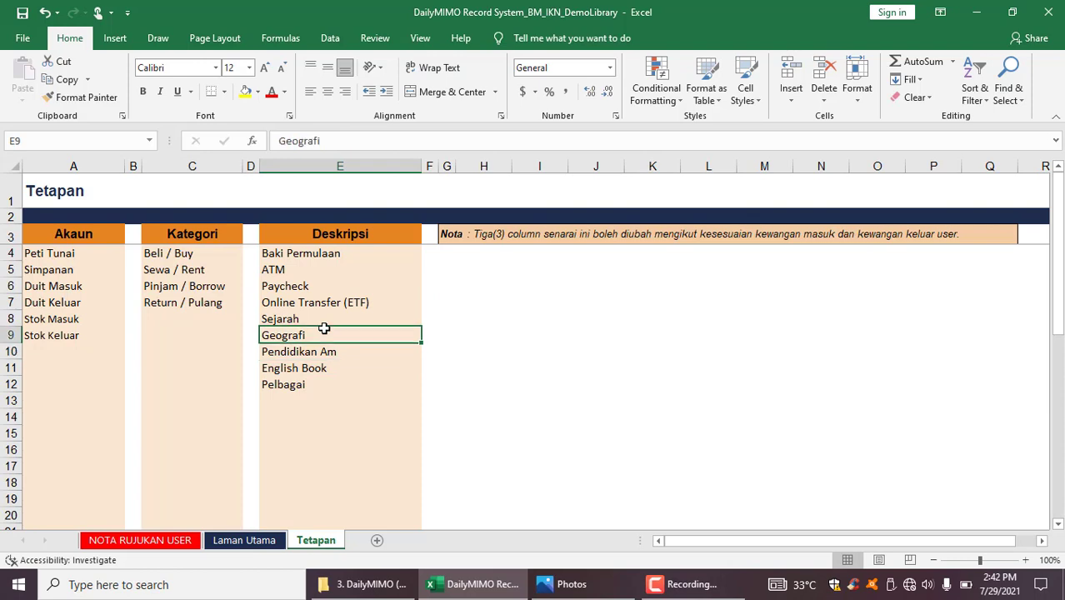
key("Down")
key("Down")
key("Up")
key("Up")
key("Up")
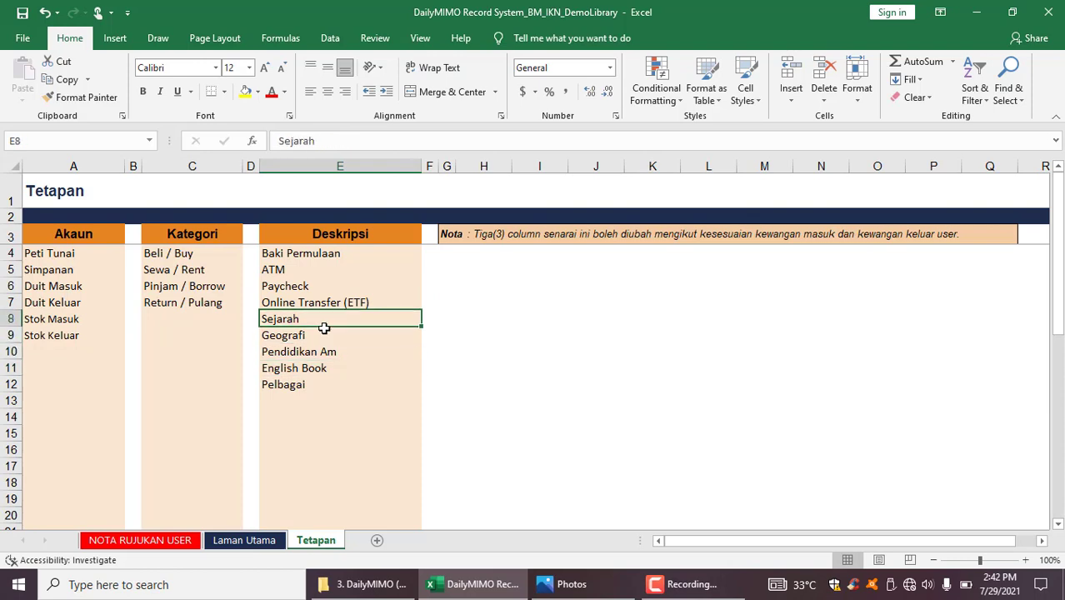
key("Up")
key("Down")
key("Down")
key("Down")
key("Down")
key("Up")
key("Up")
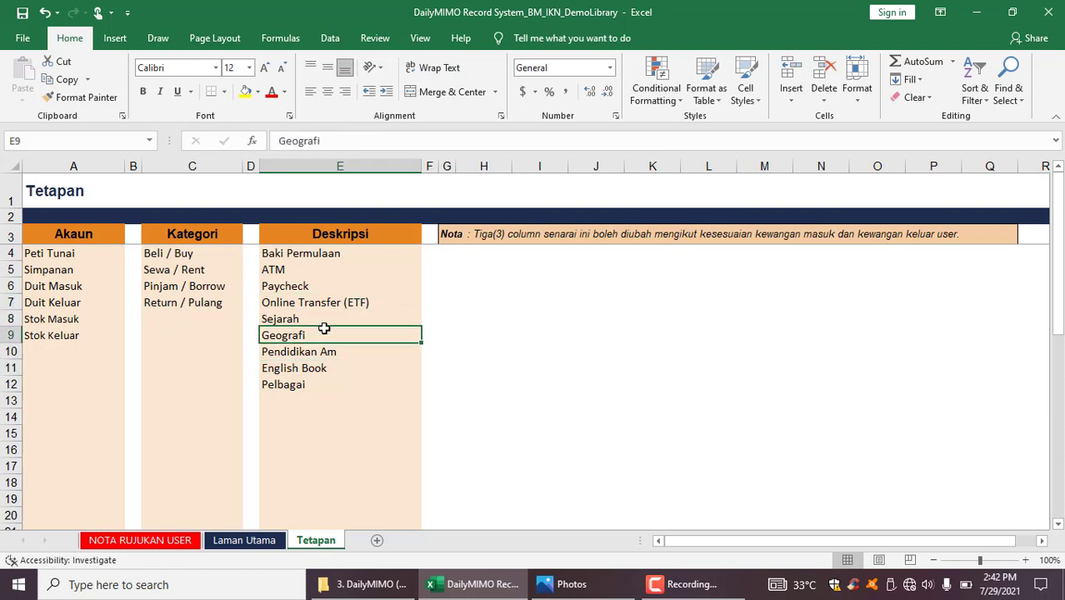
key("Down")
key("Down")
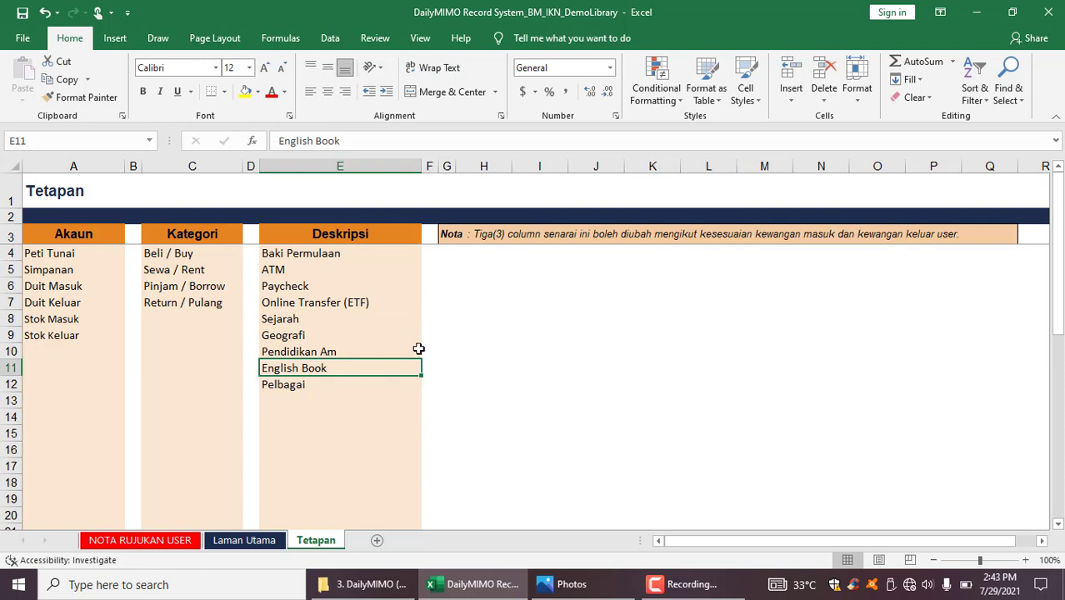
key("Up")
key("Up")
key("Up")
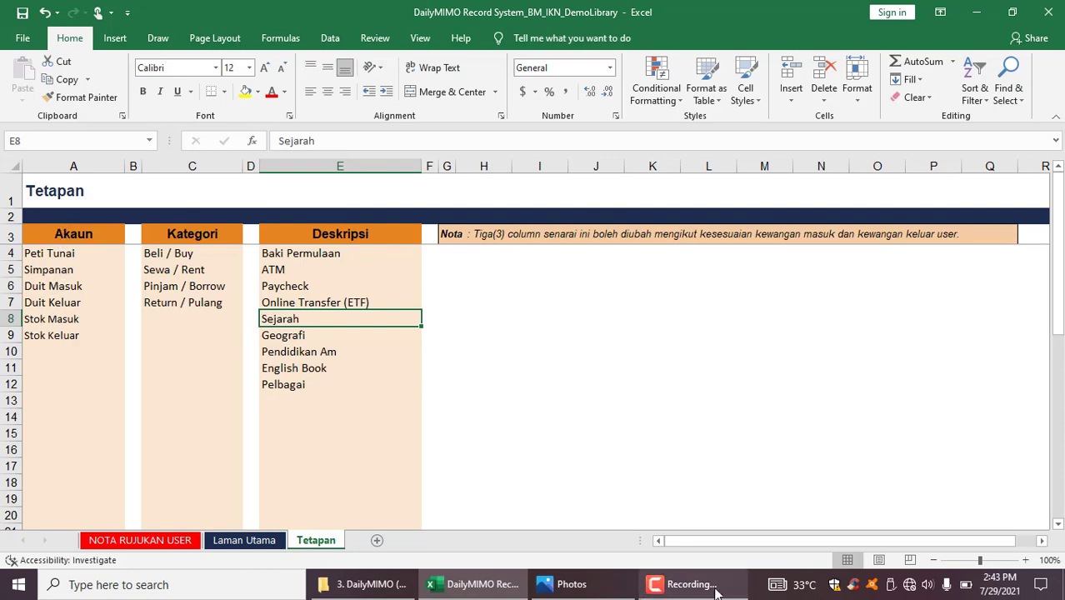
- View PROMO_DMIMOBM_2.jpg in Photos, close it, and return to the DemoLibrary workbook
left_click(604, 587)
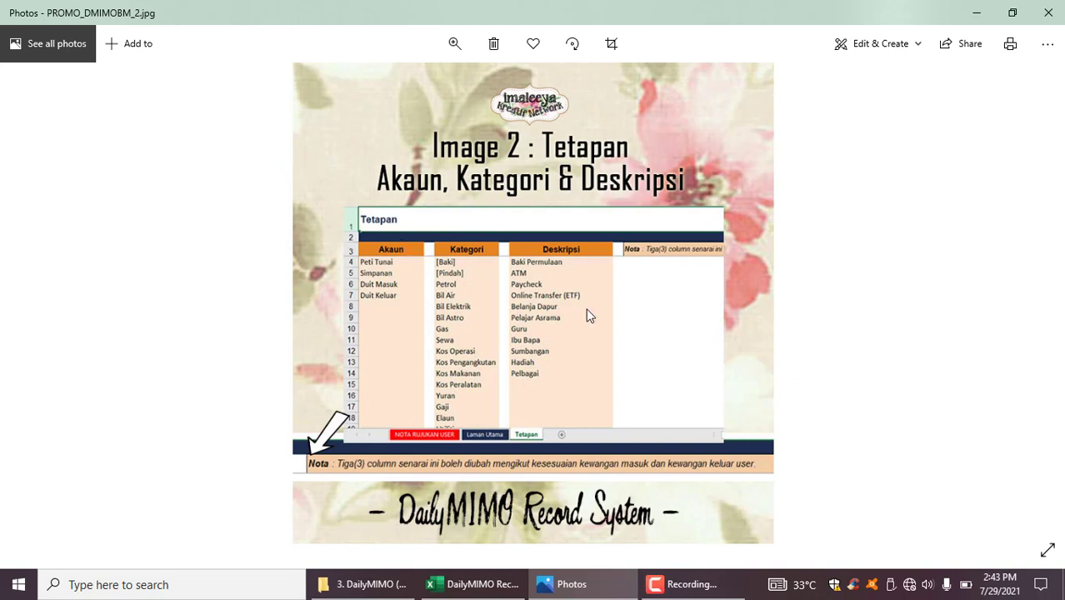
left_click(512, 590)
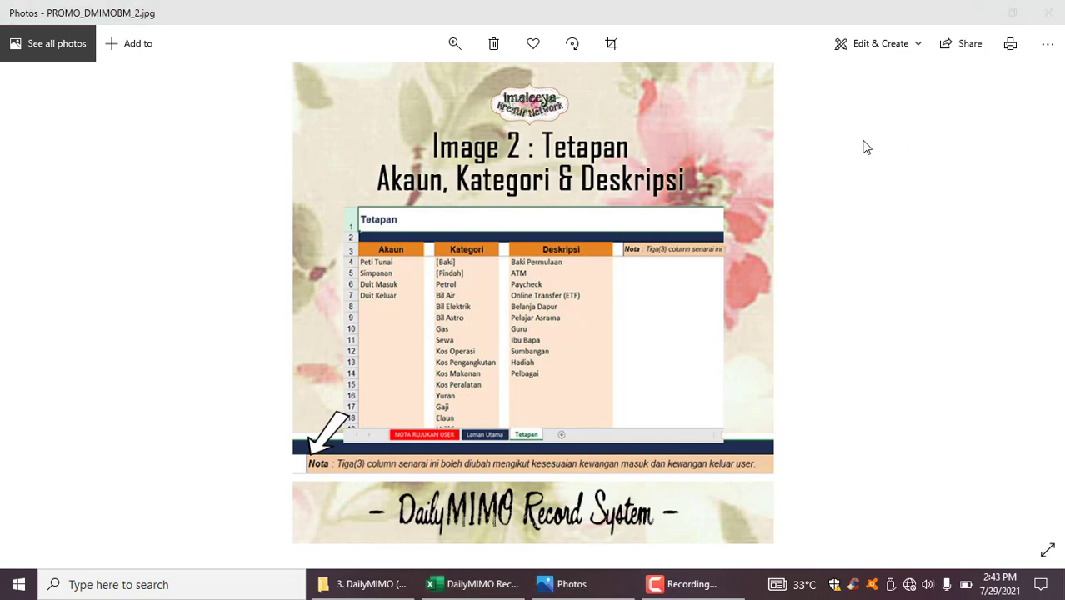
left_click(530, 590)
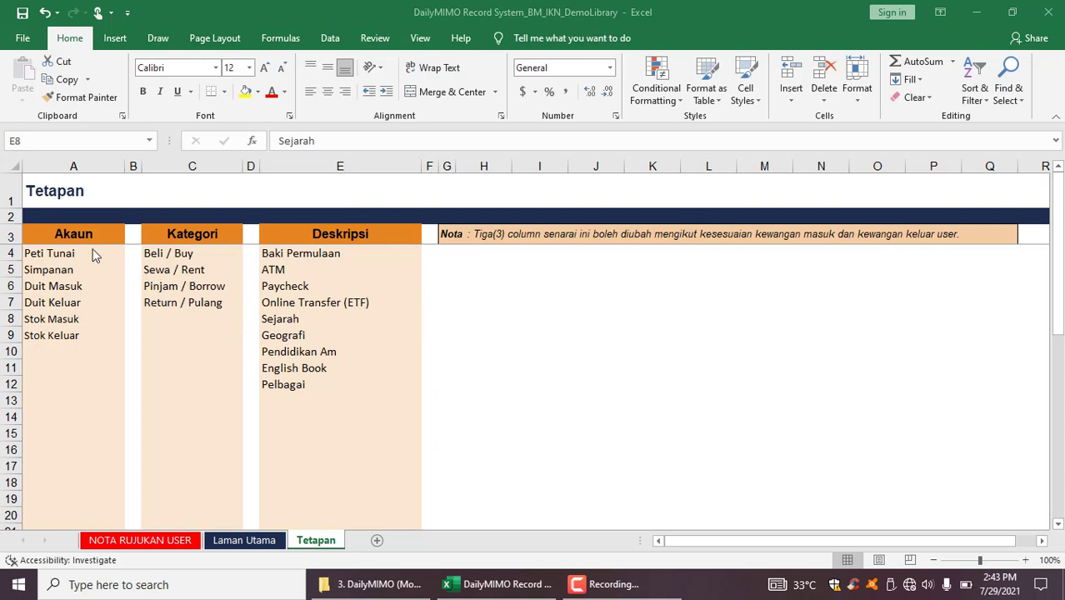
- Point out the Stok Masuk, Stok Keluar and Sewa / Rent entries, then switch to Laman Utama
left_click(39, 323)
left_click(39, 340)
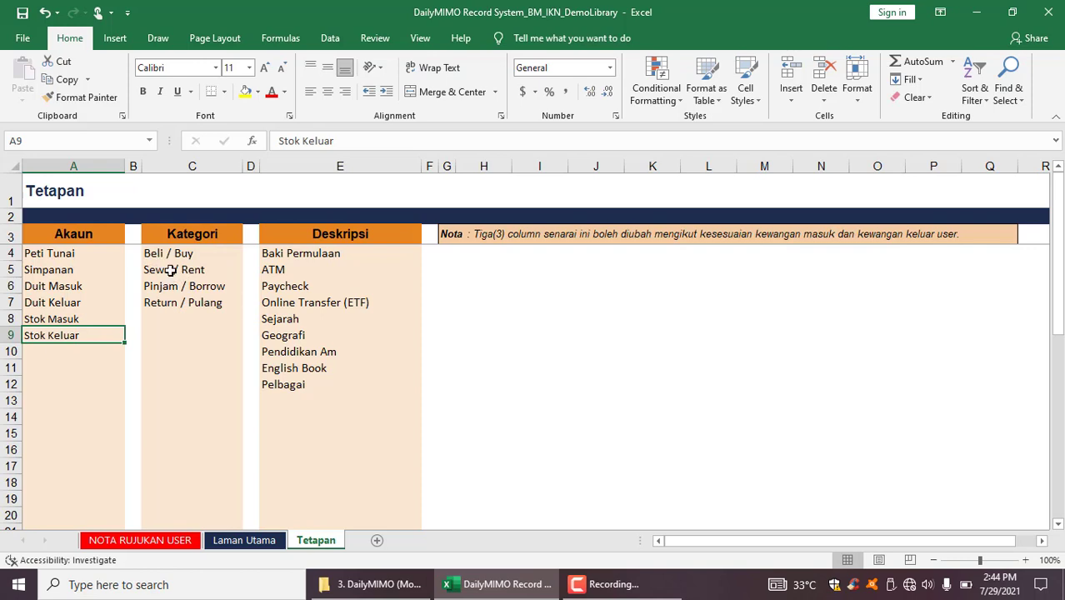
left_click(173, 272)
double_click(166, 320)
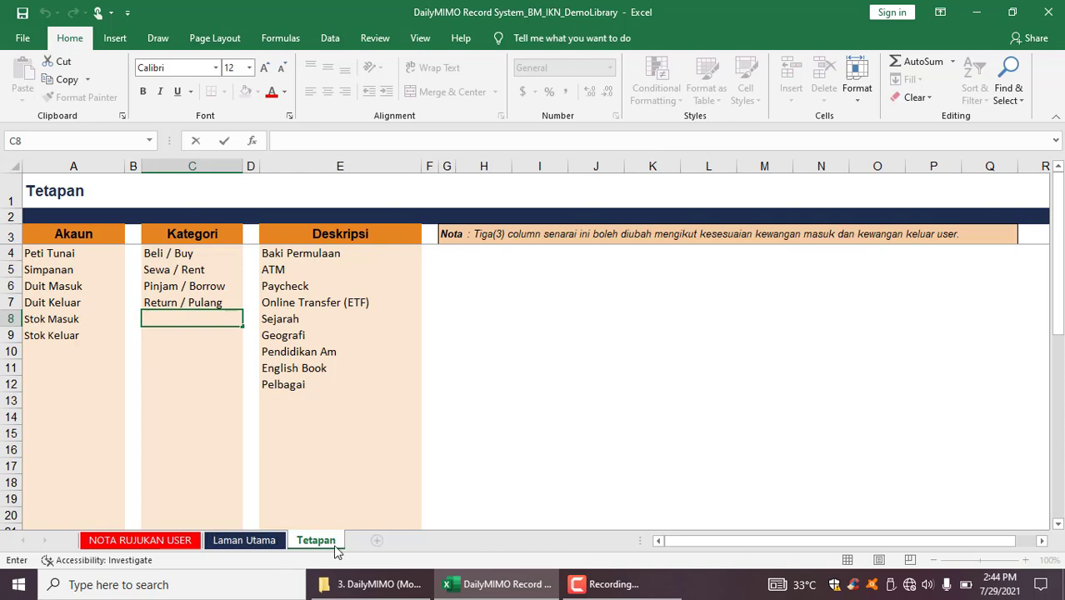
left_click(254, 541)
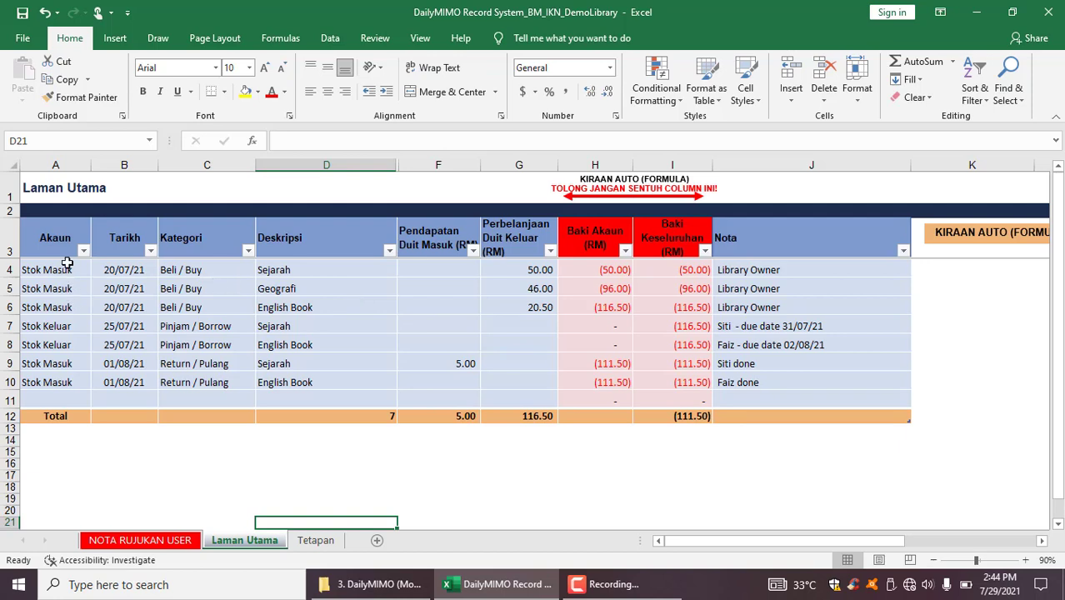
- Review the Stok Masuk, Library Owner, Sejarah and Beli / Buy entries, then open NOTA RUJUKAN USER
left_click(67, 265)
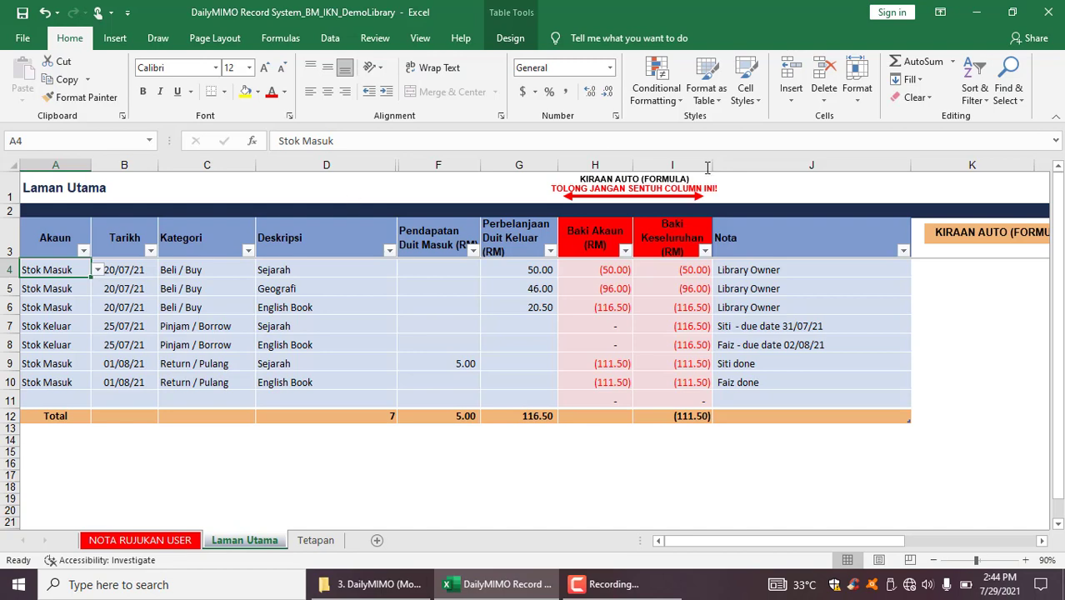
left_click(739, 271)
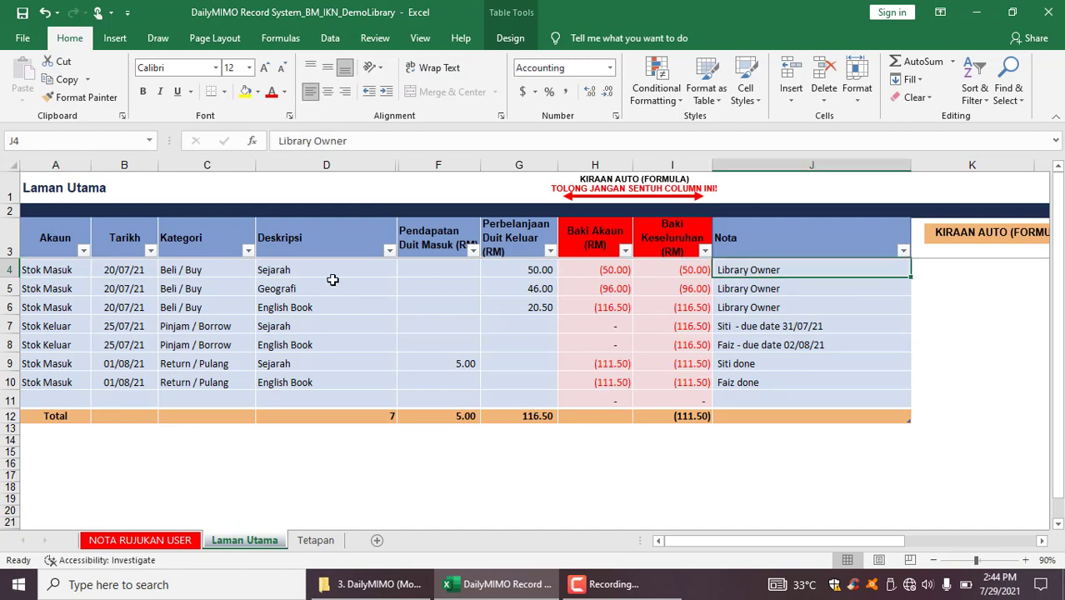
left_click(277, 264)
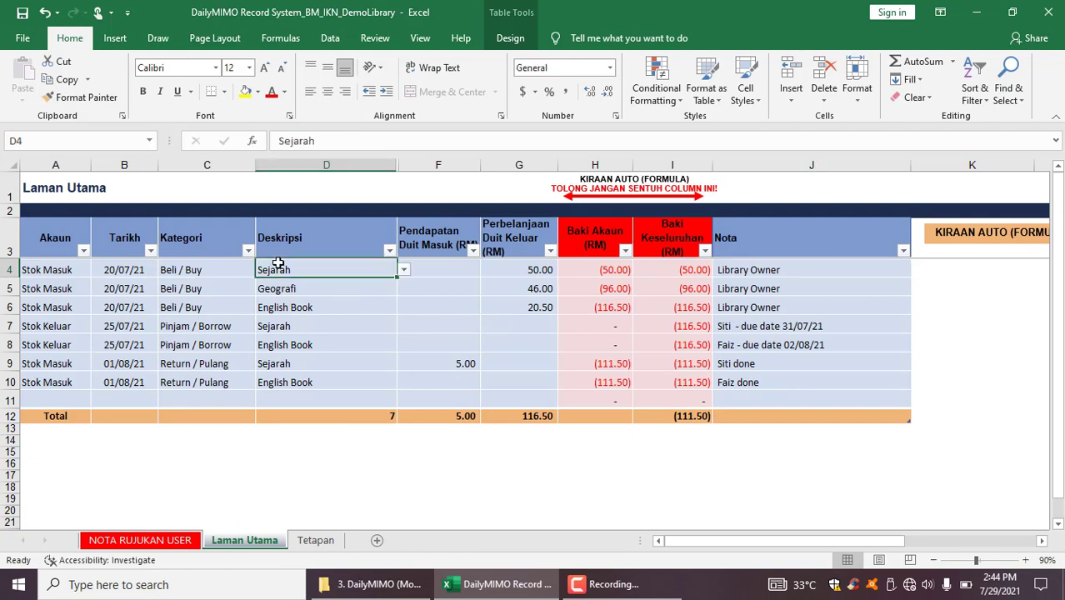
key("Down")
key("Down")
key("Up")
key("Up")
key("Down")
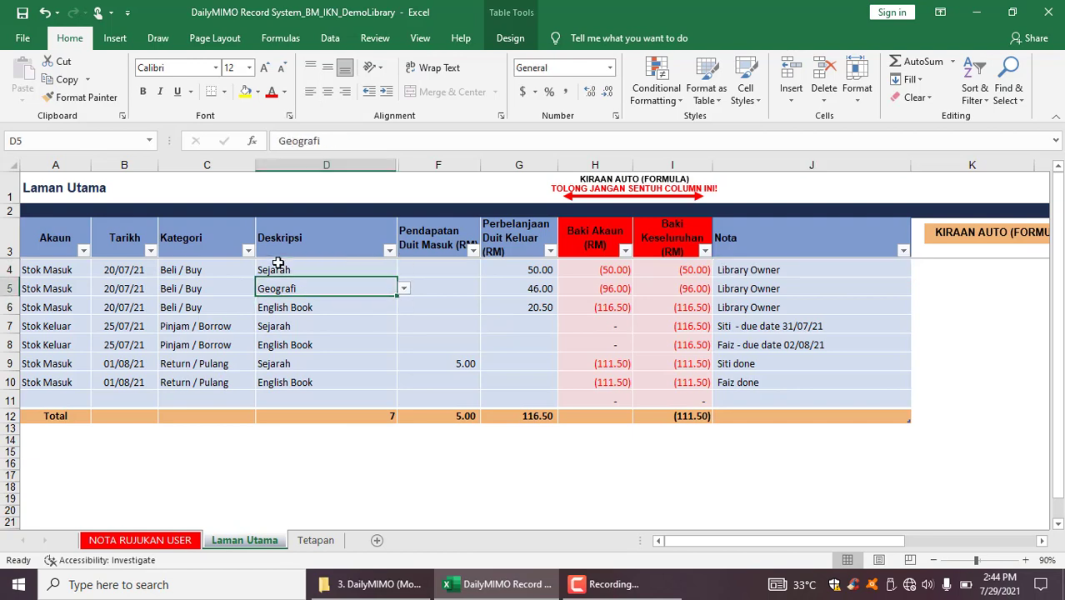
key("Down")
key("Up")
key("Up")
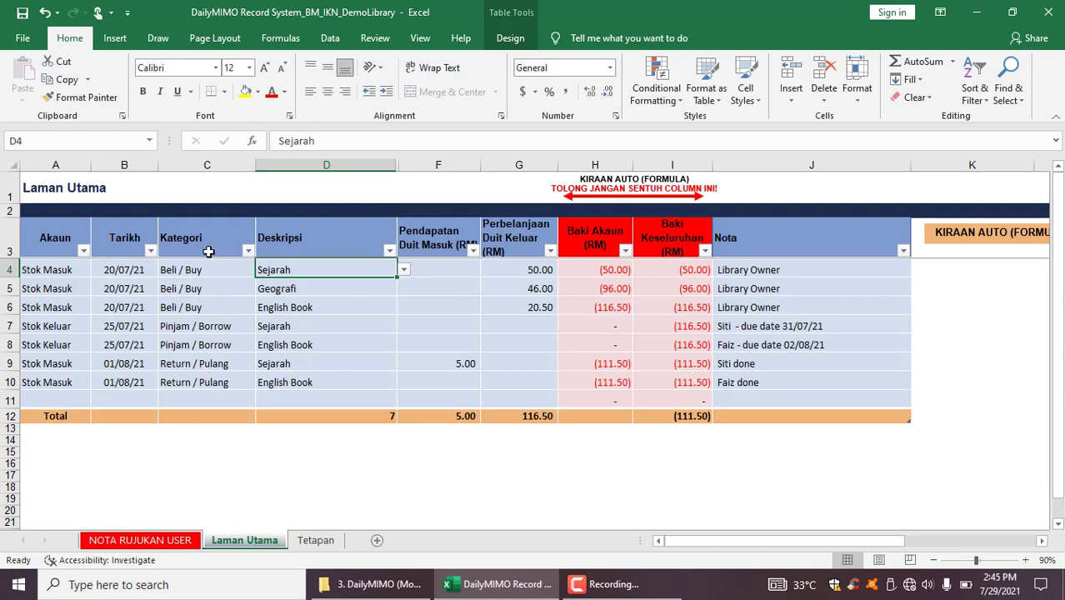
left_click(177, 270)
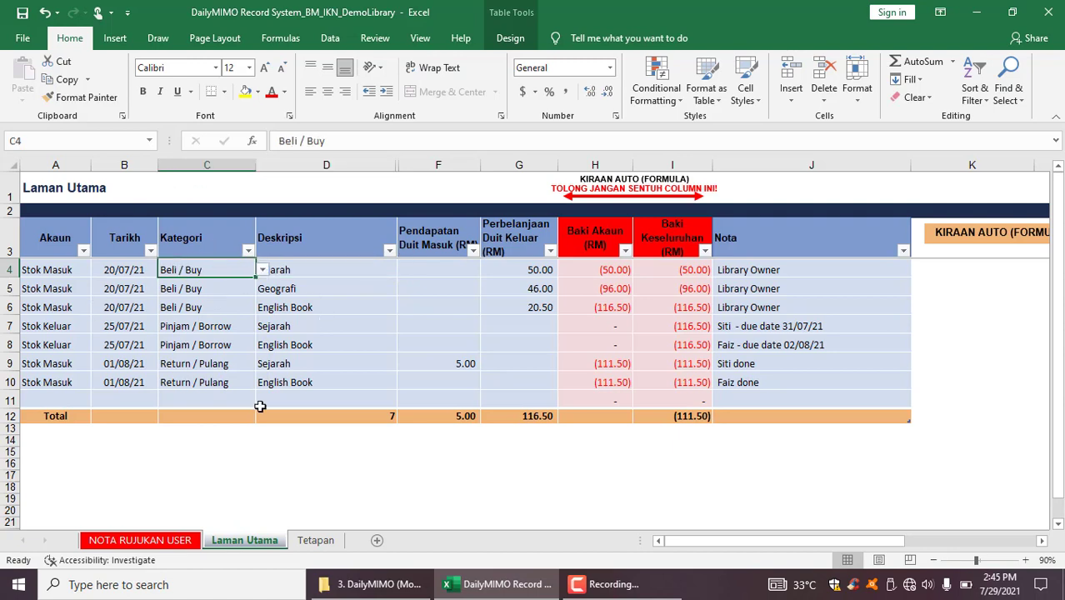
left_click(139, 540)
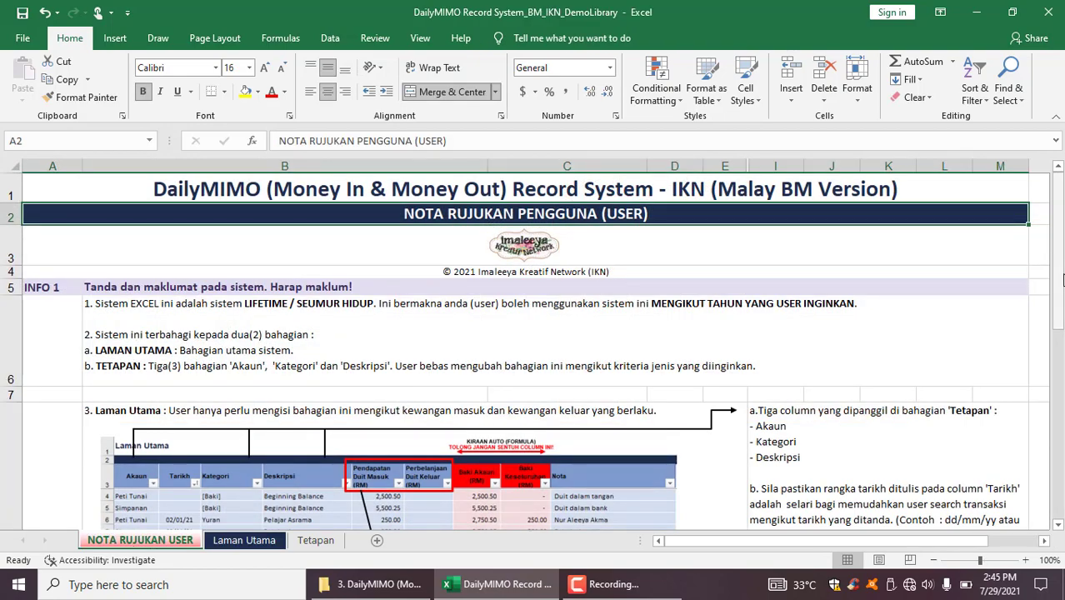
- Scroll the user notes down to the monthly-search example, then return to Laman Utama
left_click_drag(1060, 286, 1060, 326)
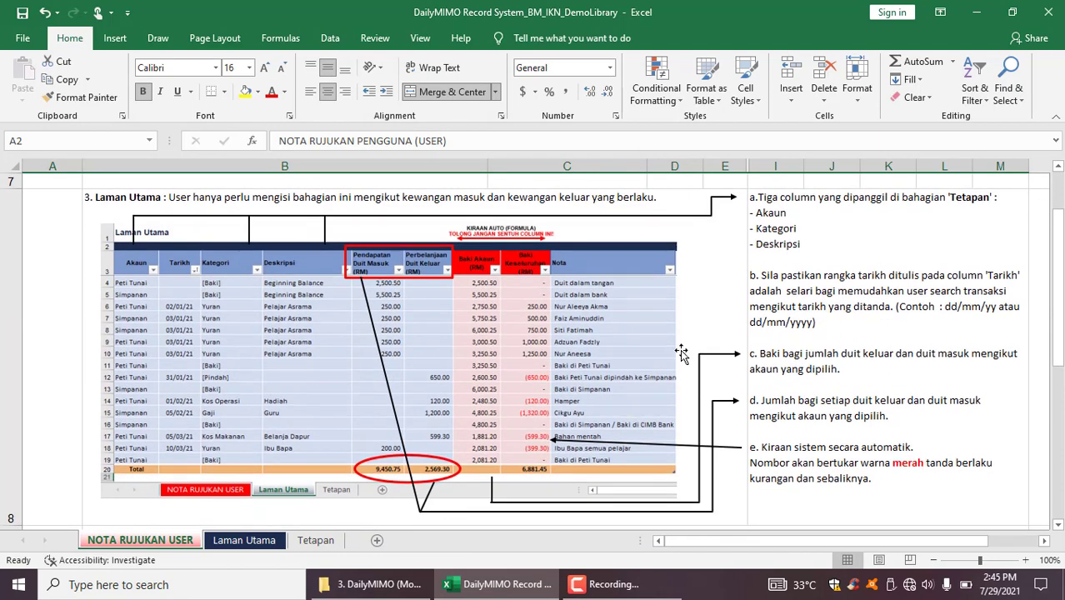
scroll(1051, 503, "down", 1)
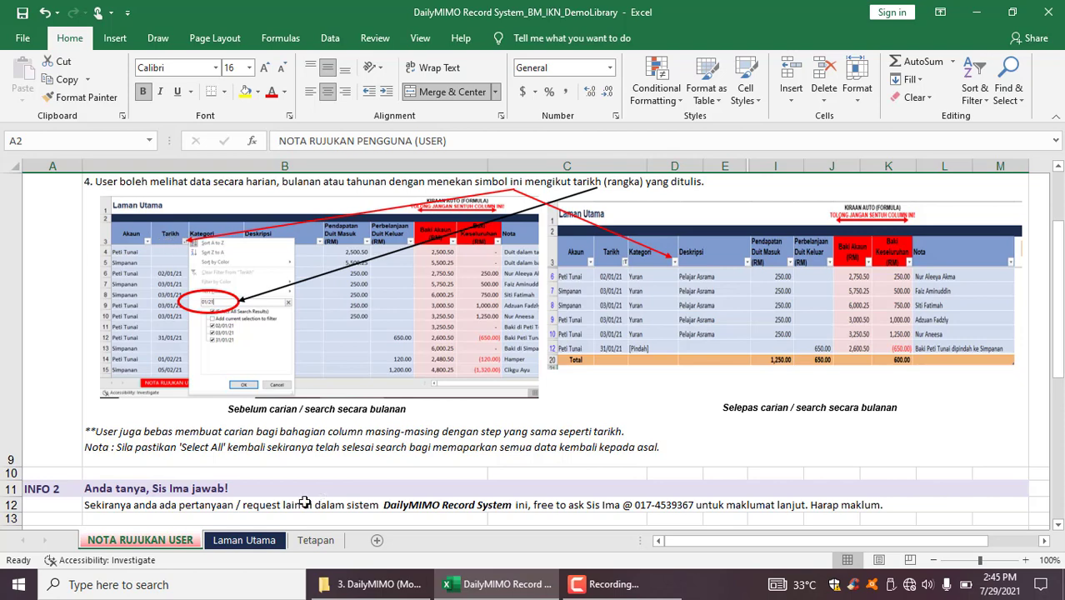
left_click(244, 540)
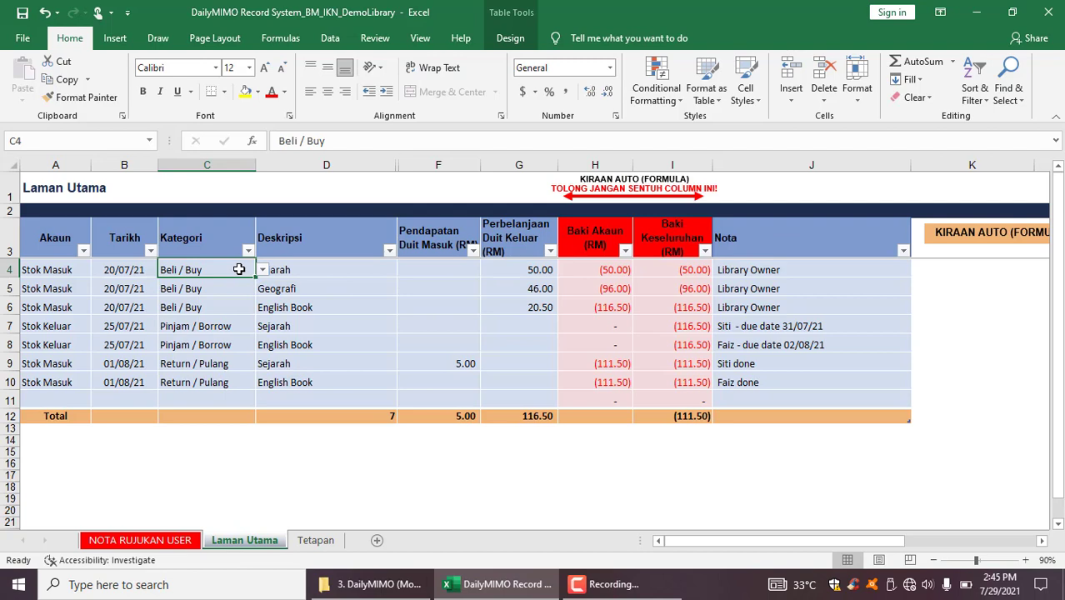
- Filter the Tarikh column by searching 07/21, leaving 5 of 8 records totalling 116.50 out
left_click(150, 250)
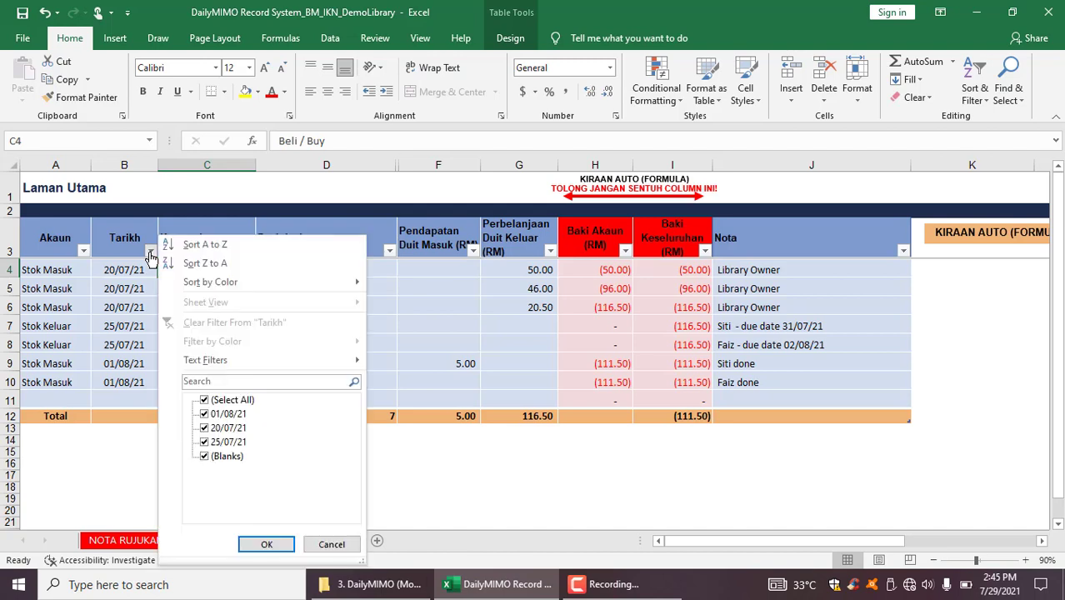
left_click(209, 380)
type("0")
type("7/2")
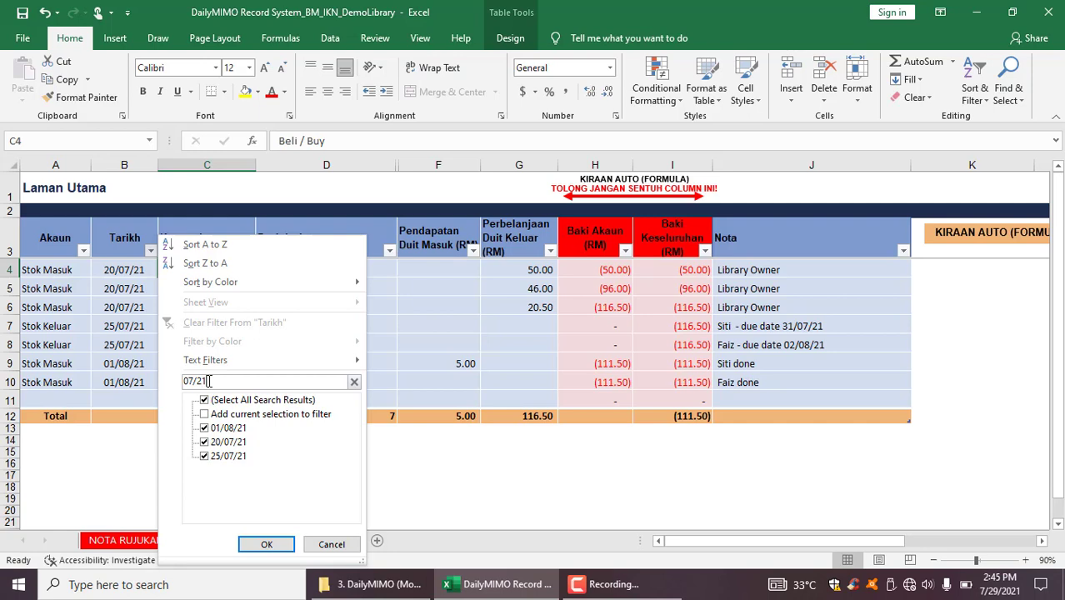
type("1")
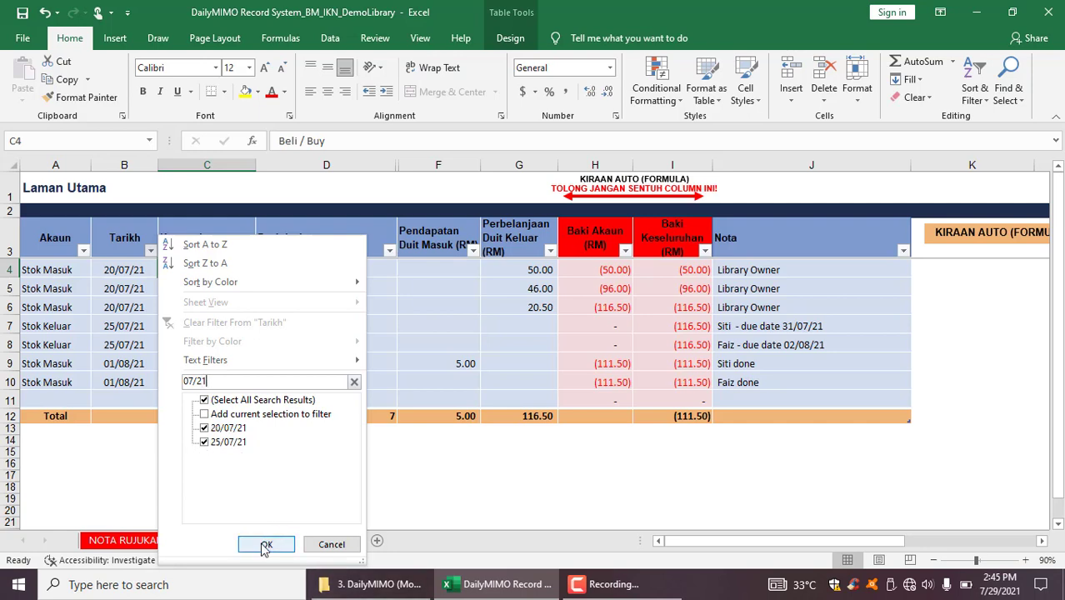
left_click(266, 544)
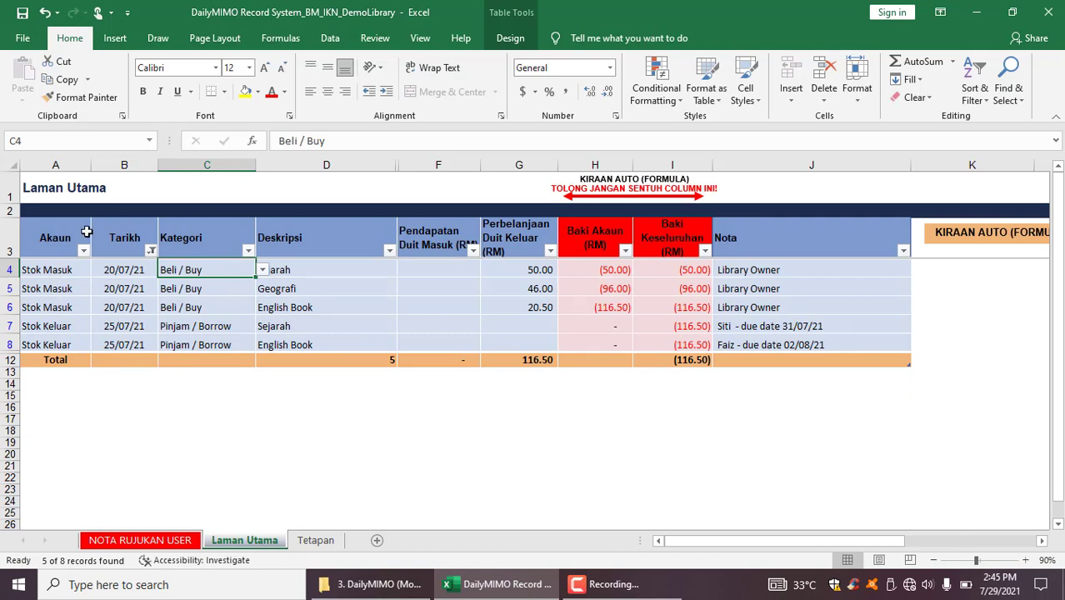
left_click(372, 356)
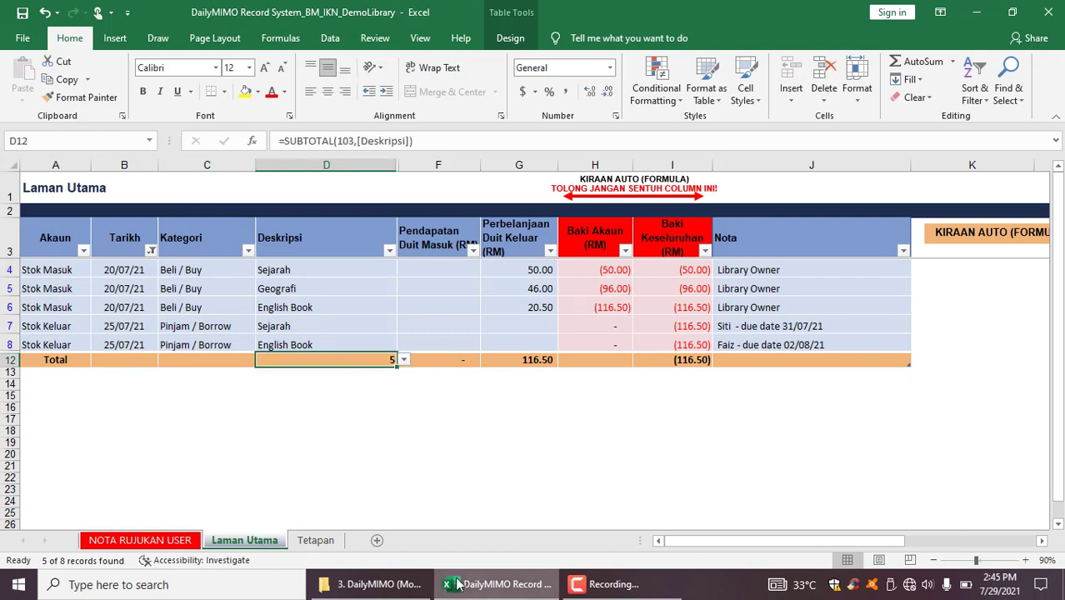
- Open the DailyMIMO Record System_BM_IKN workbook from the DMIMO_BM folder in File Explorer
left_click(382, 596)
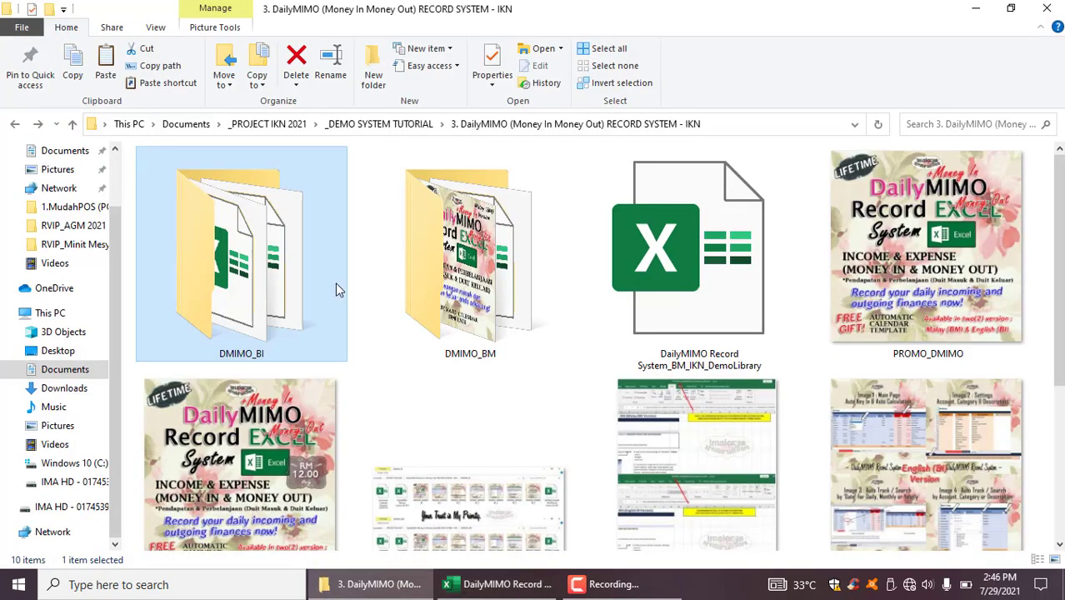
double_click(275, 250)
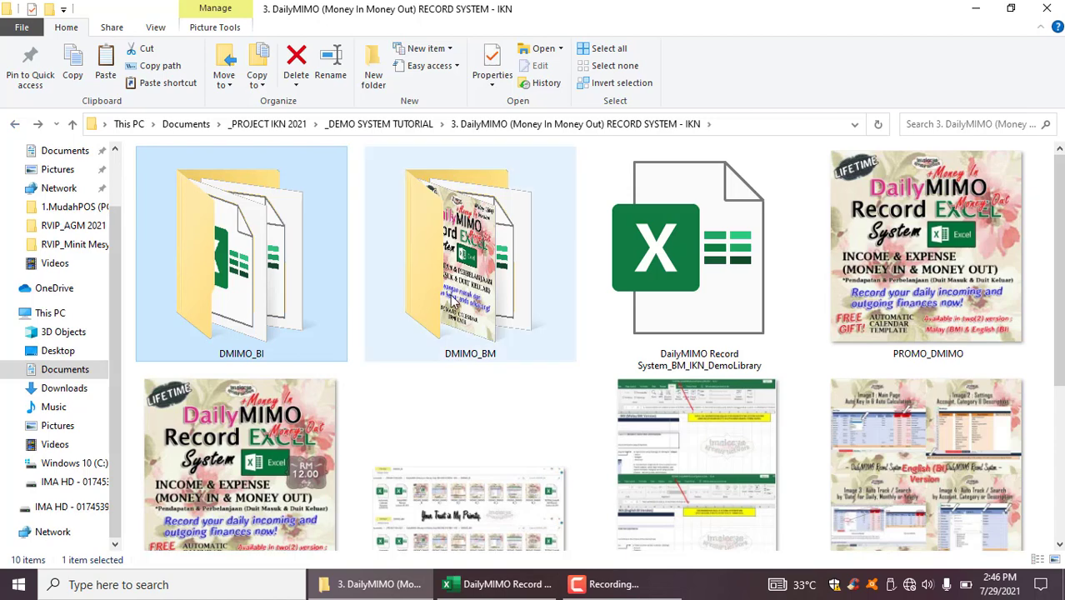
double_click(452, 297)
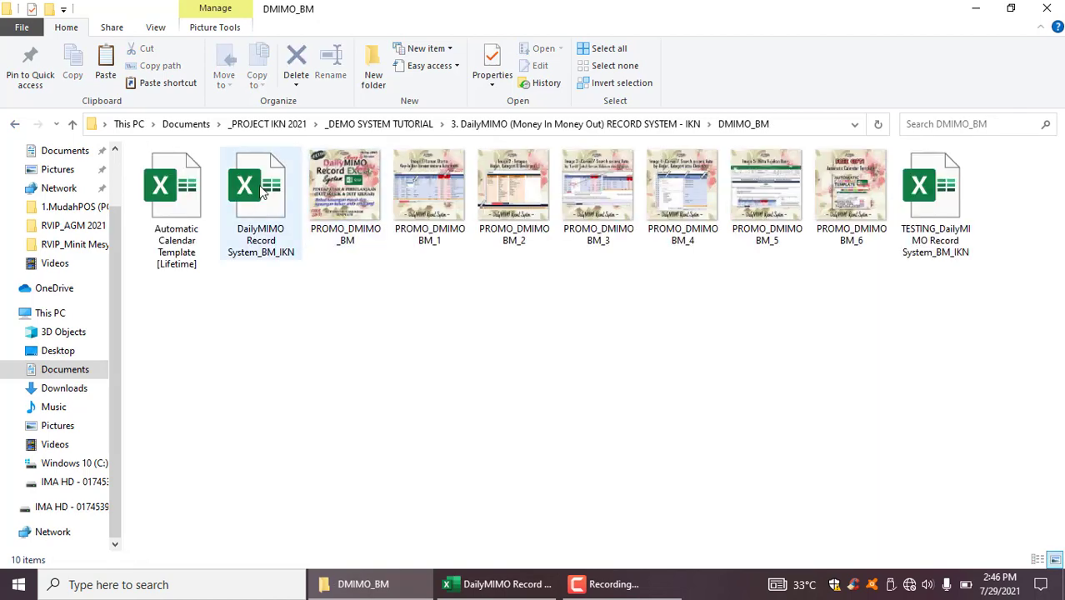
double_click(273, 166)
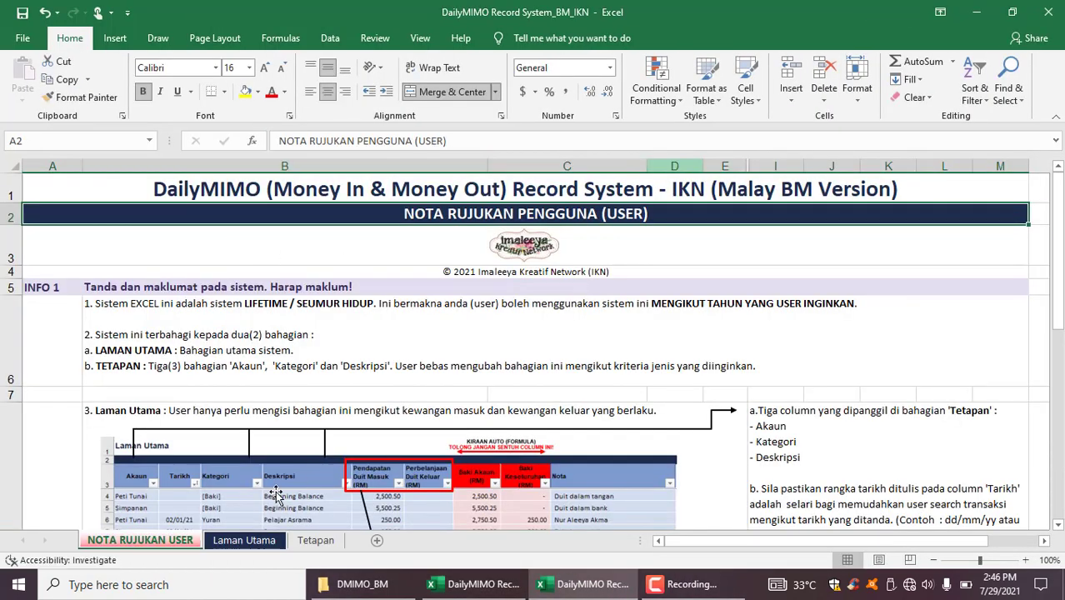
- Change the Laman Utama D6 Deskripsi total from Sum to Count, showing 2, then return to DemoLibrary
left_click(271, 541)
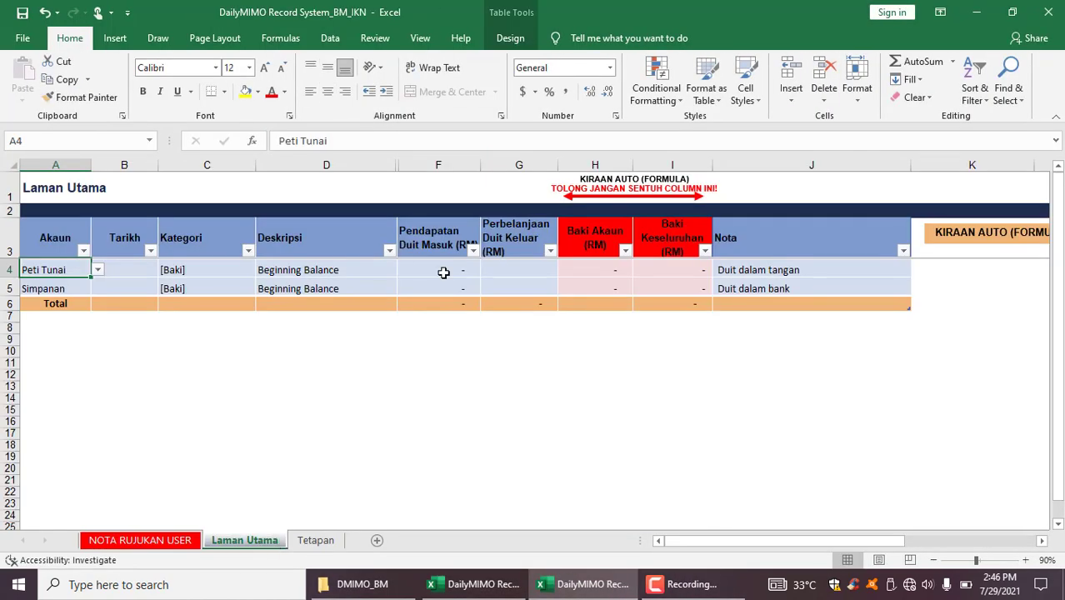
left_click(381, 305)
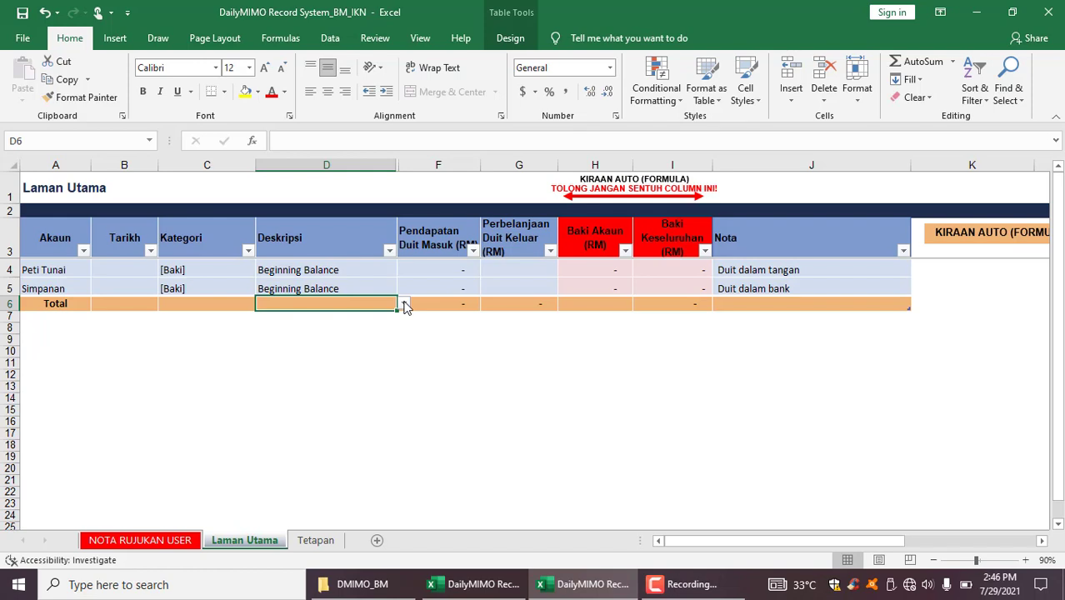
left_click(403, 305)
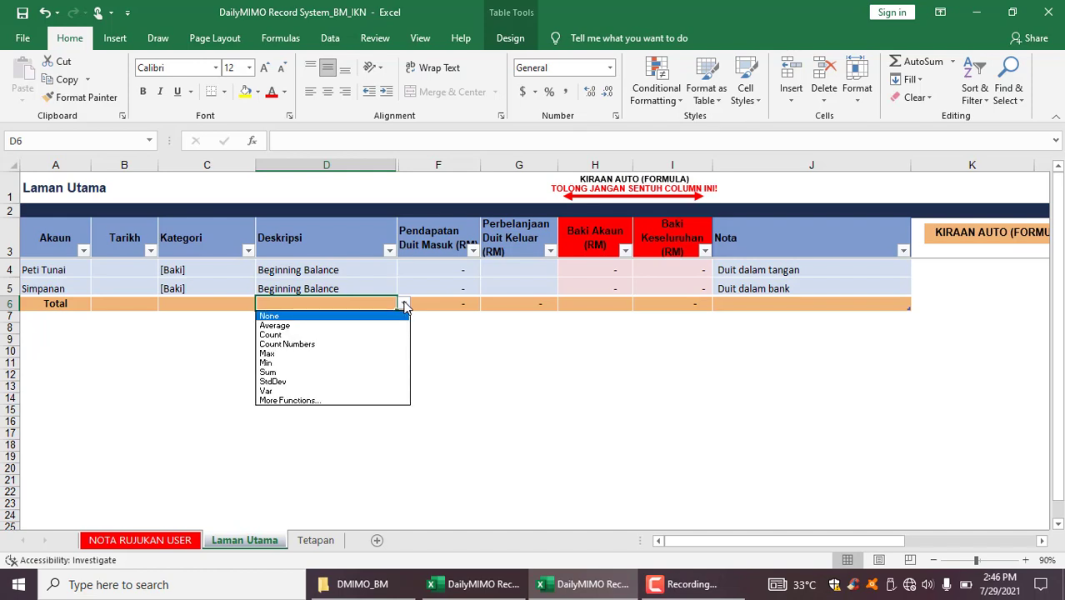
left_click(340, 374)
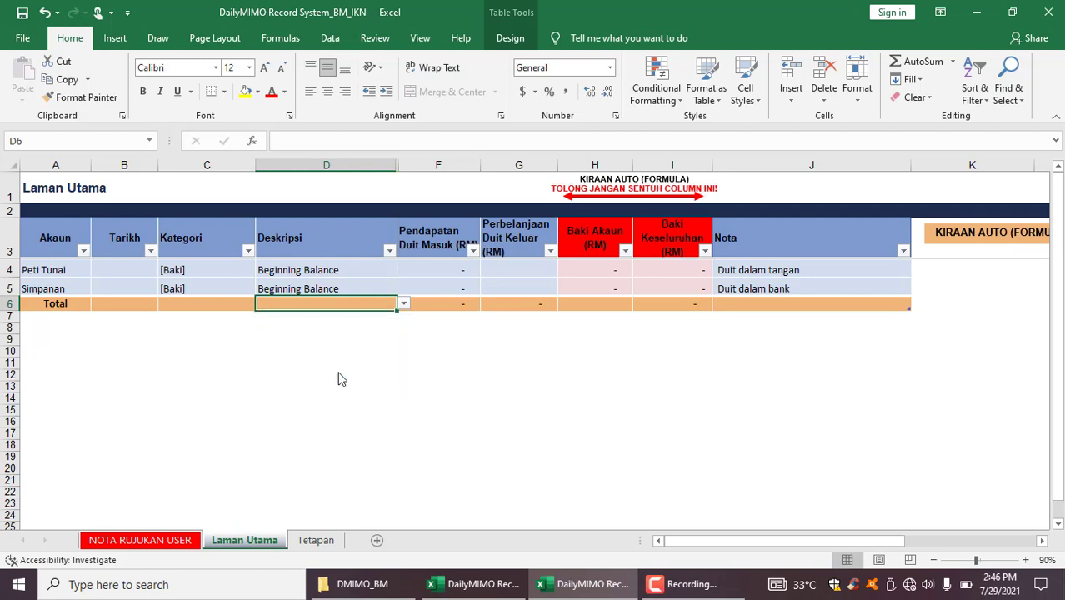
left_click(403, 304)
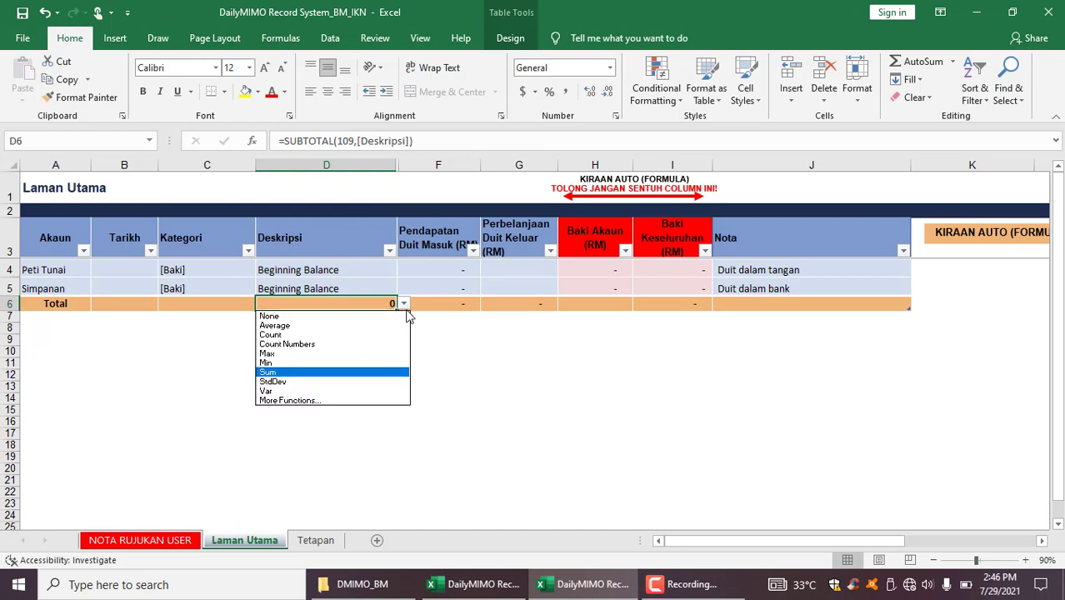
left_click(313, 335)
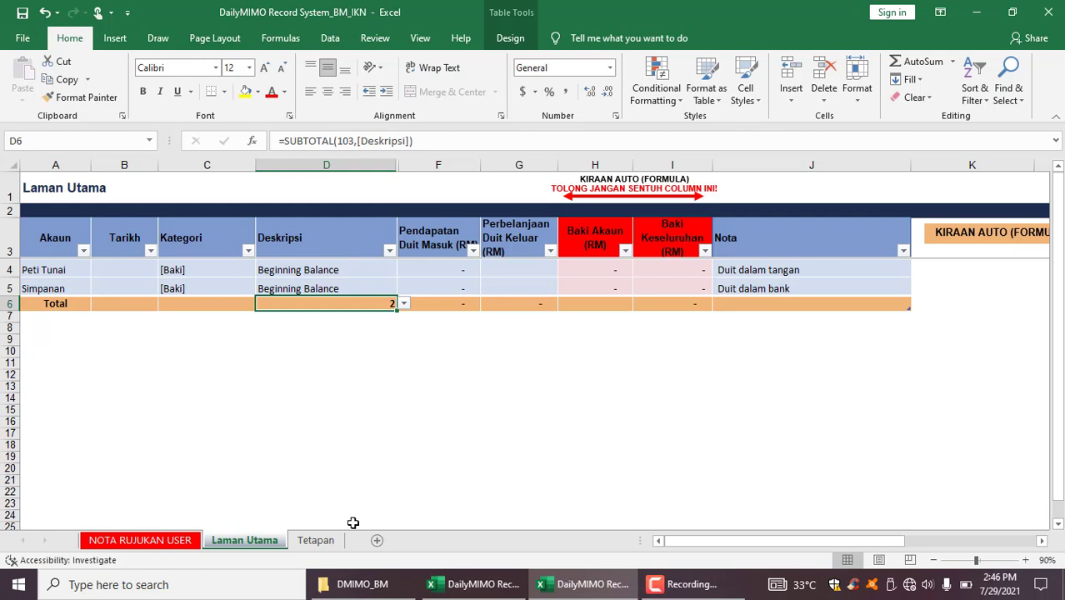
left_click(479, 586)
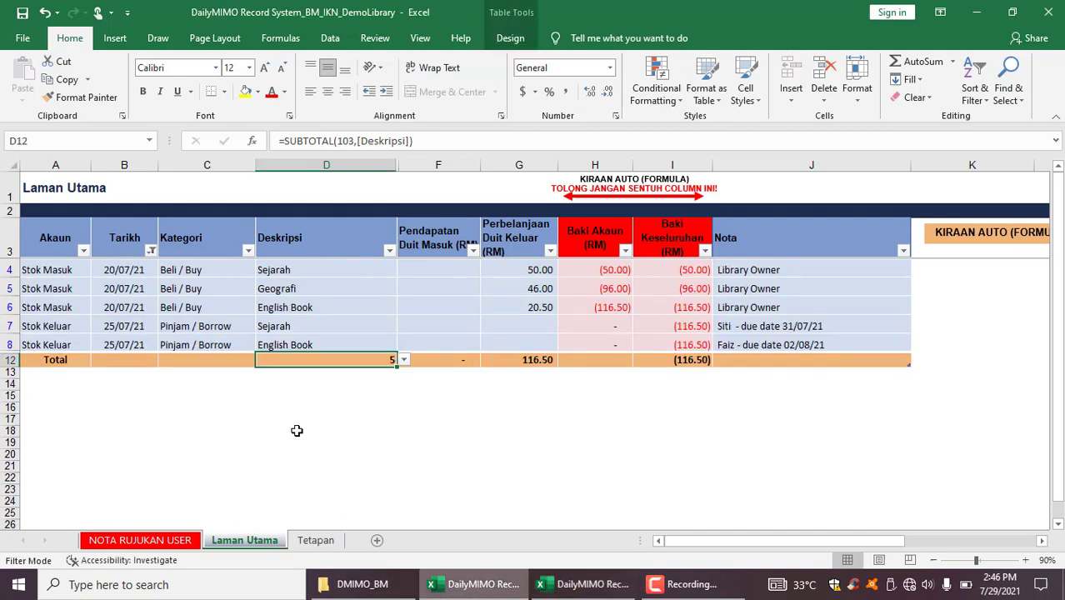
- Set DemoLibrary's D12 Deskripsi total to None, restore Count (5), then switch to the BM_IKN workbook
left_click(403, 360)
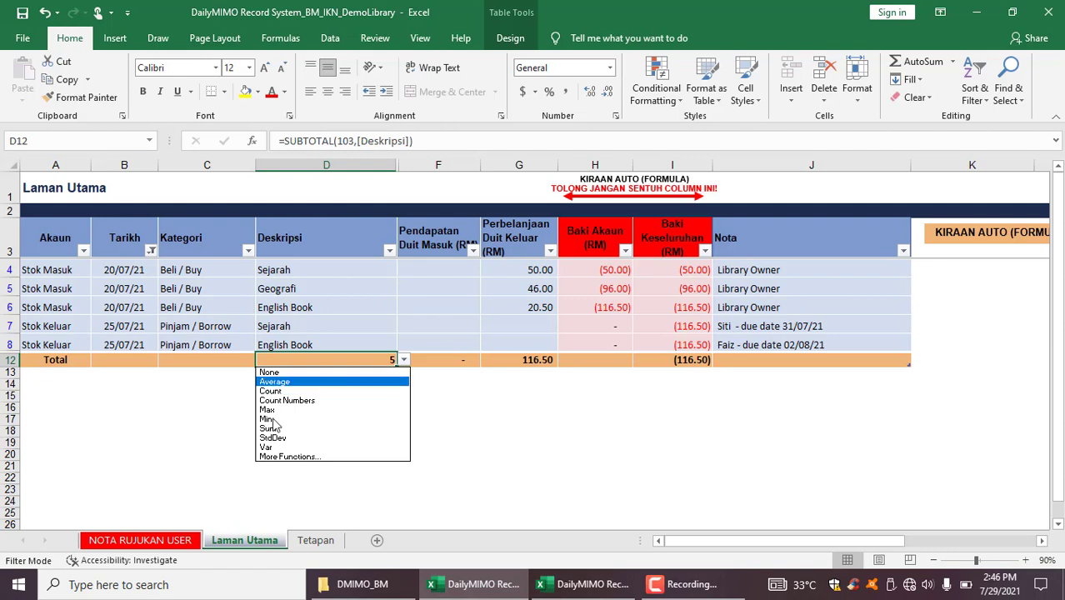
left_click(275, 393)
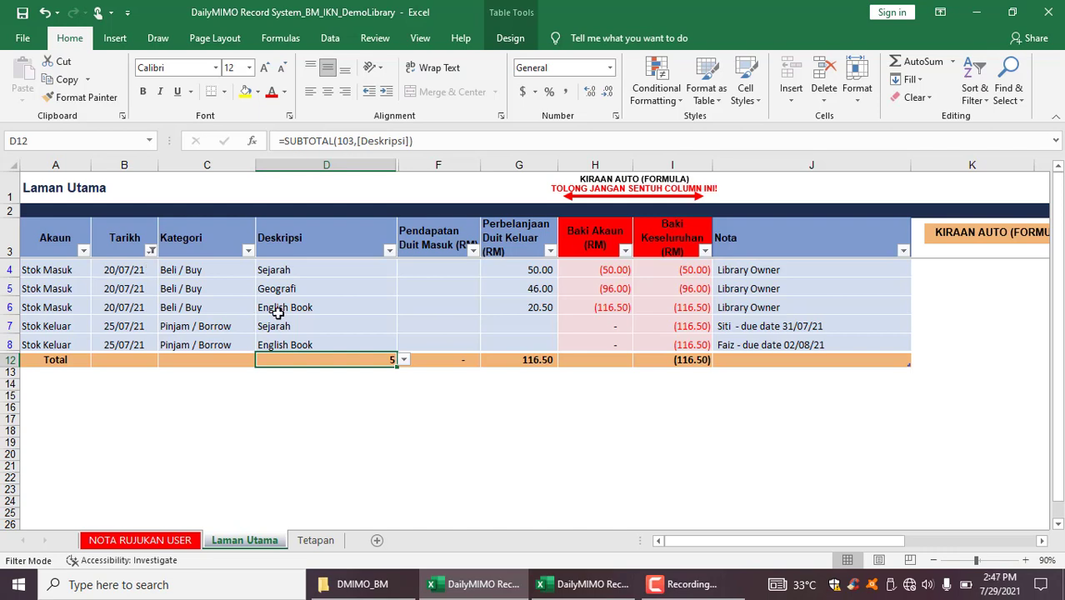
left_click(404, 360)
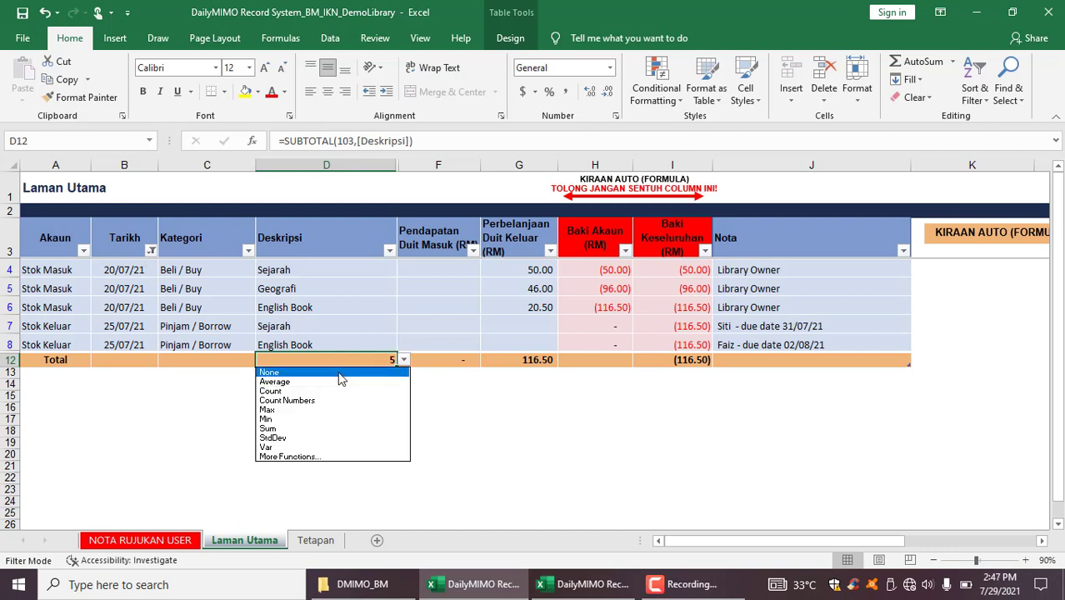
left_click(339, 373)
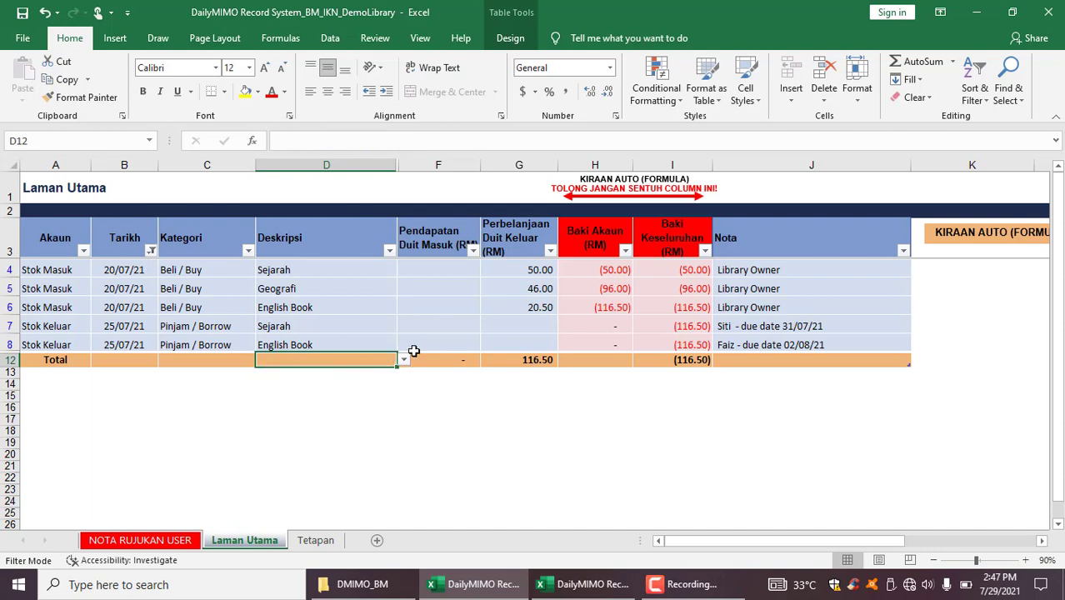
left_click(405, 360)
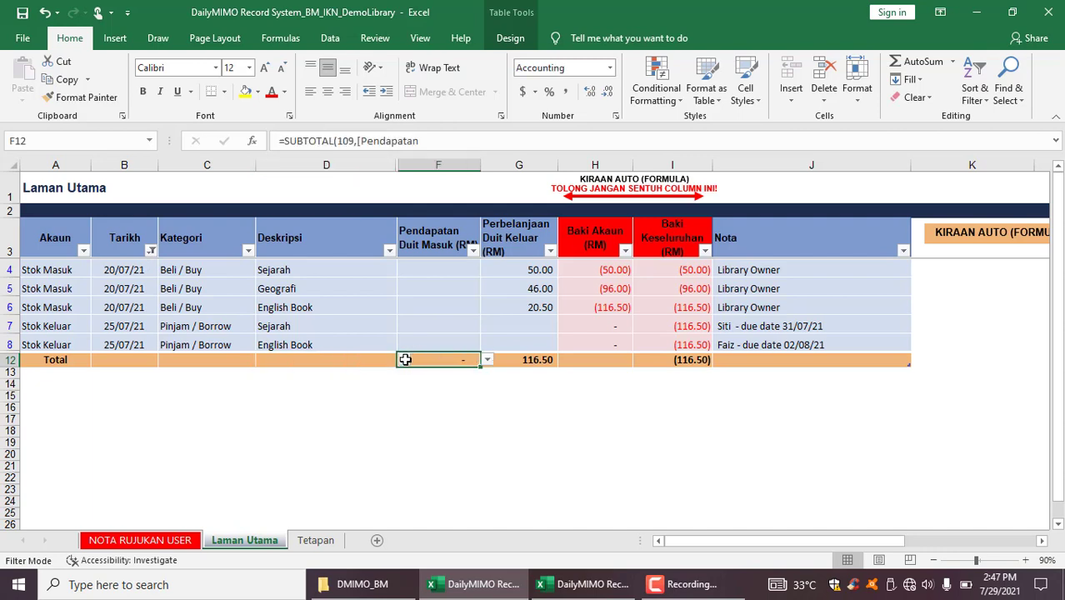
left_click(360, 359)
left_click(400, 359)
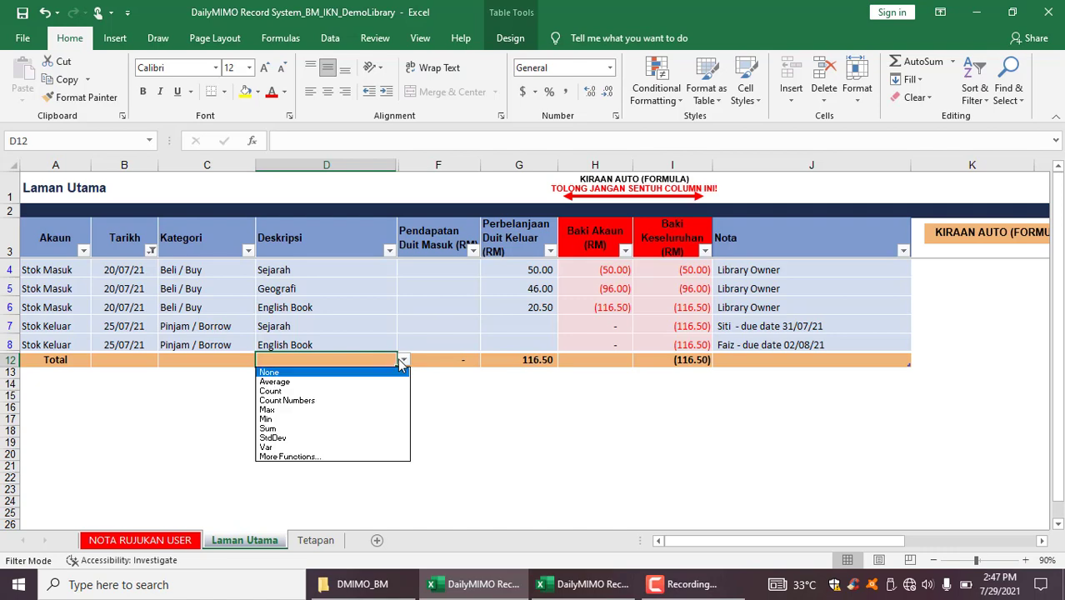
left_click(305, 391)
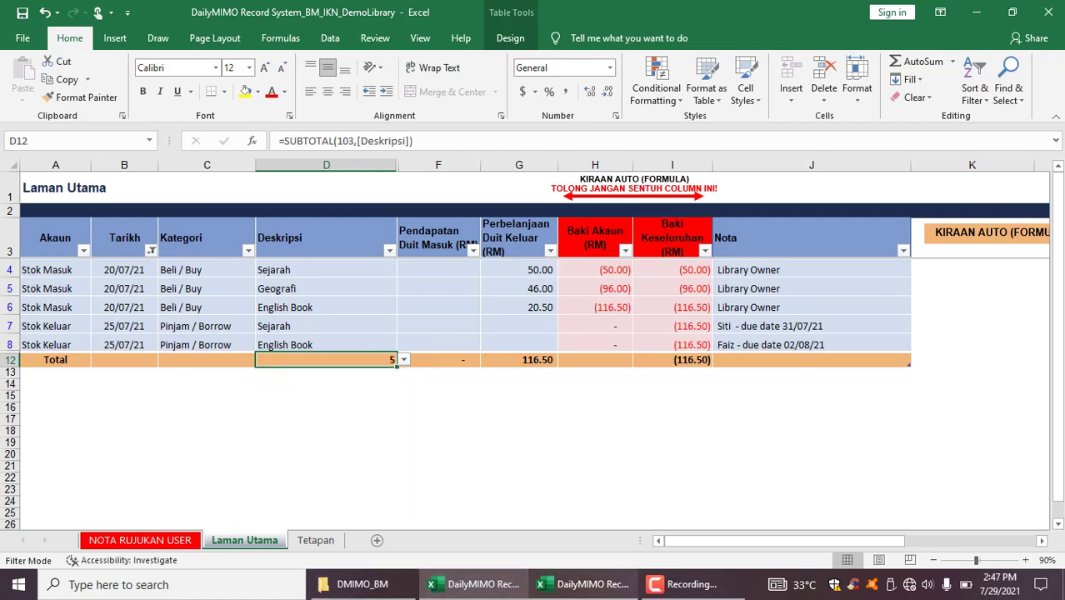
left_click(584, 585)
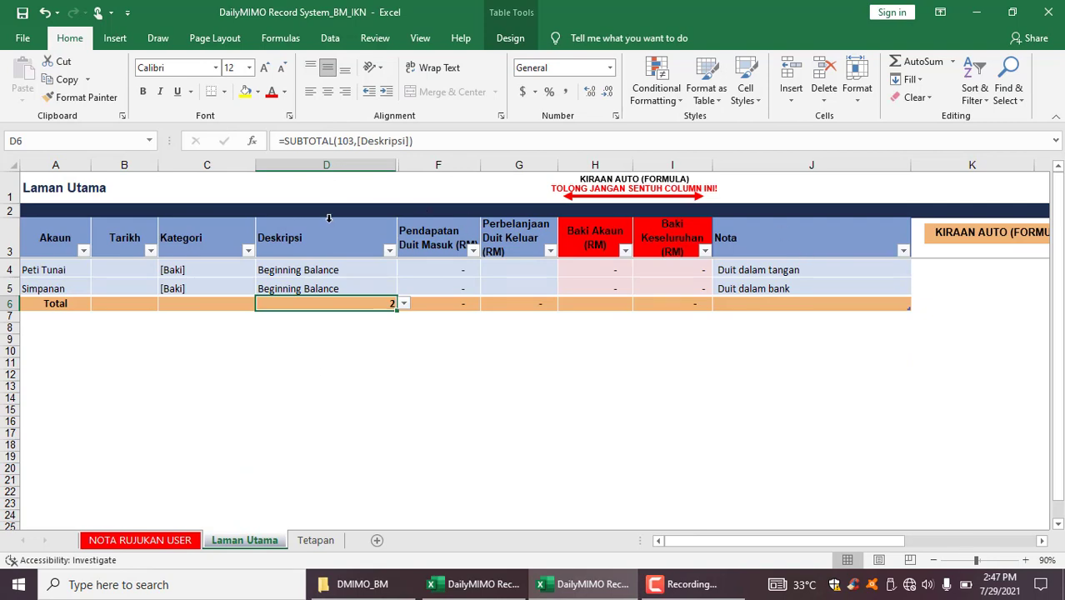
- Set the BM_IKN D6 Deskripsi total to None and close the template without saving
left_click(403, 305)
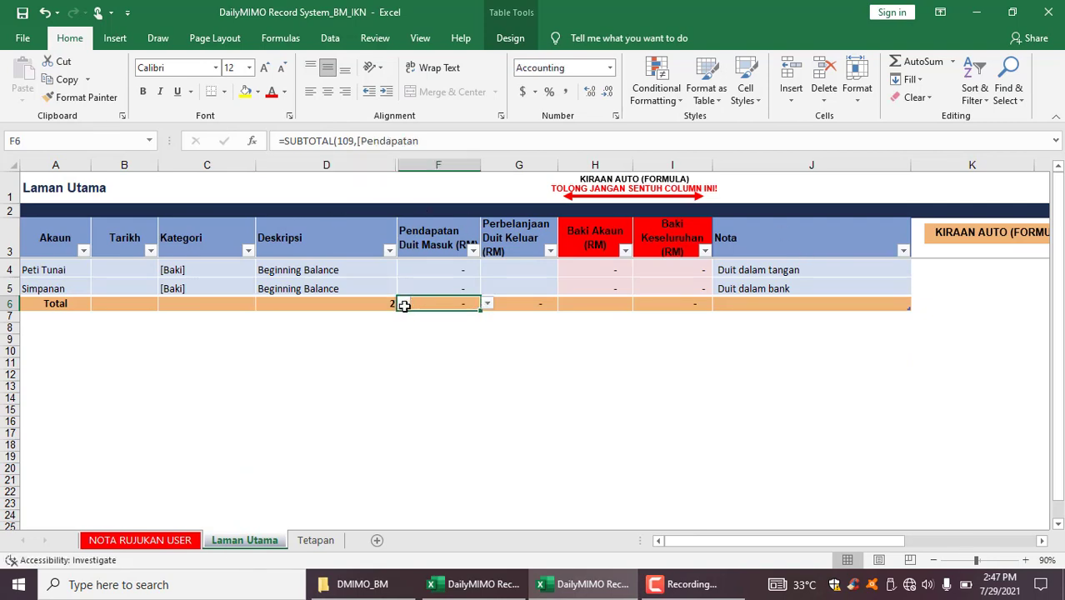
key("ctrl+a")
left_click(375, 303)
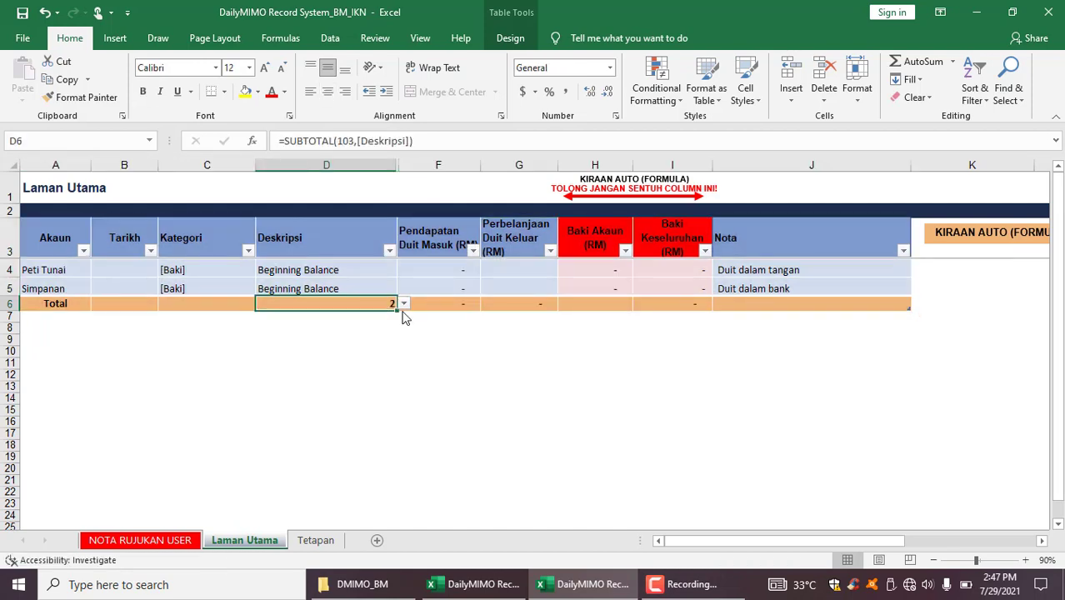
left_click(403, 304)
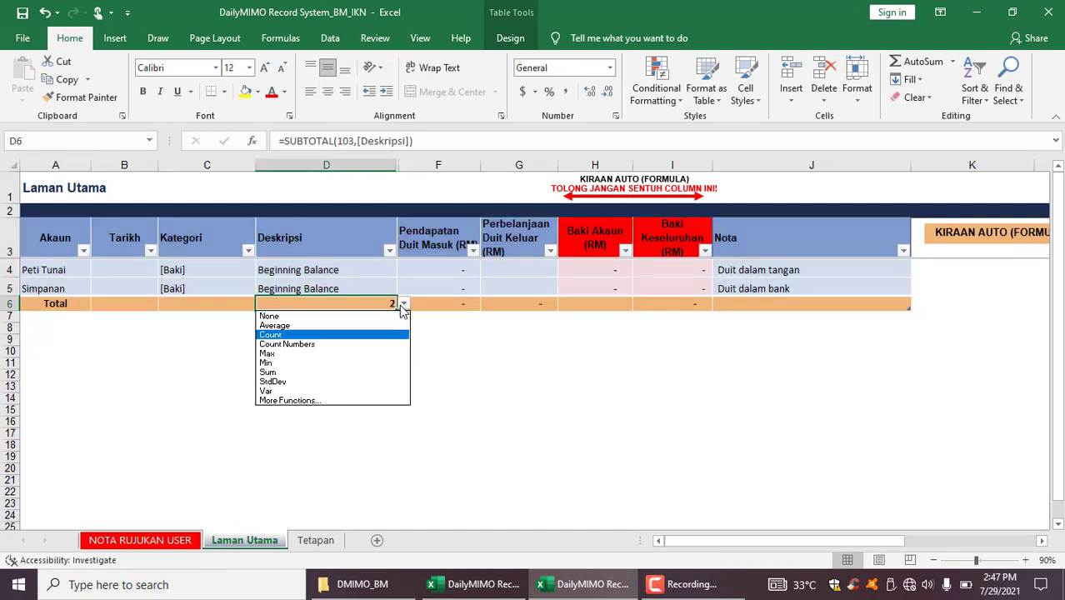
left_click(352, 317)
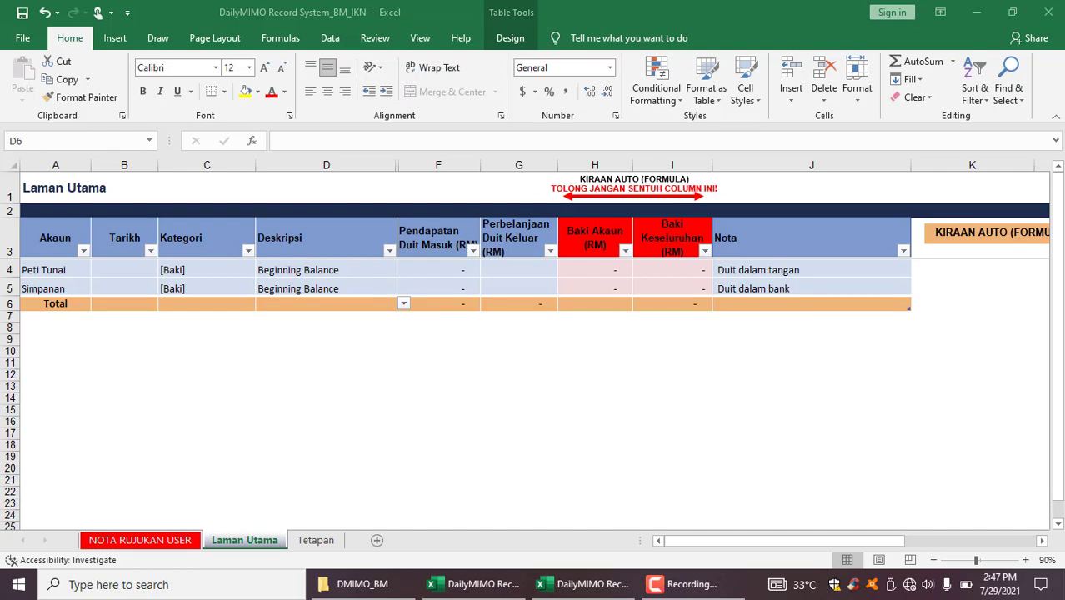
left_click(1047, 21)
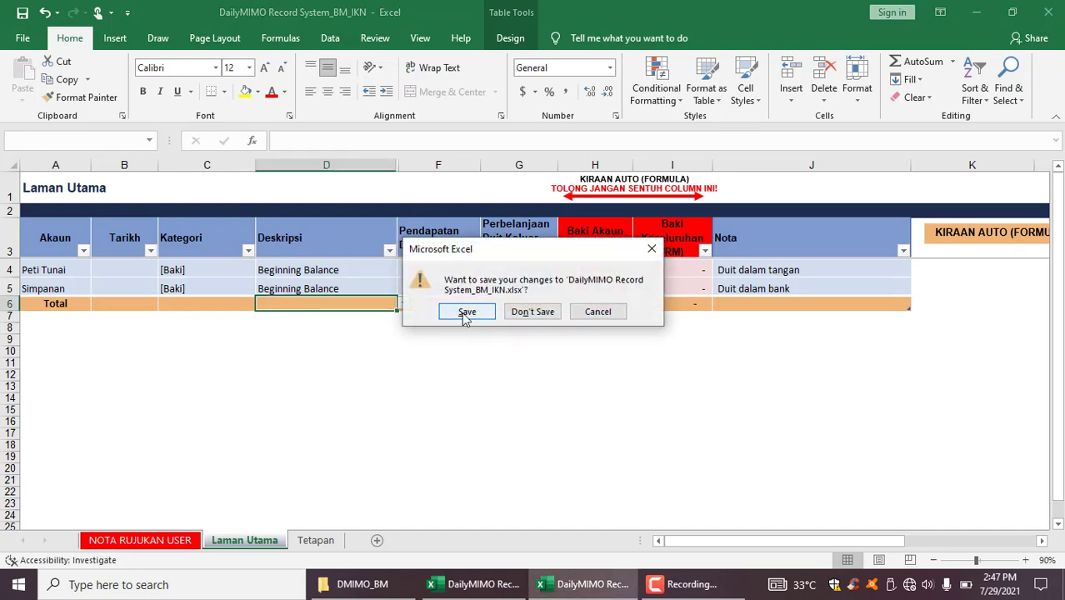
left_click(531, 314)
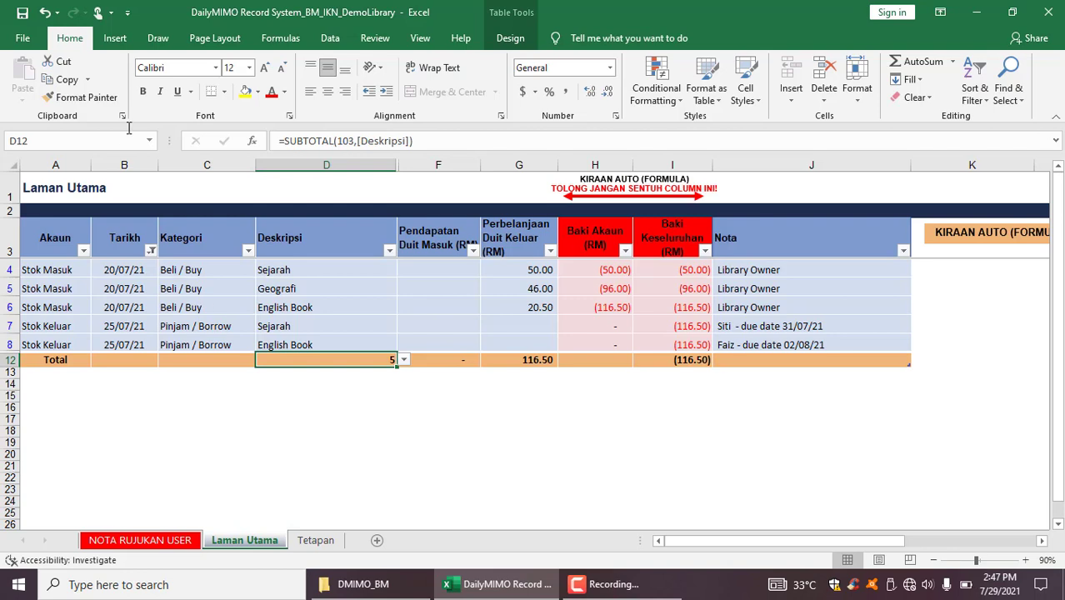
left_click(185, 373)
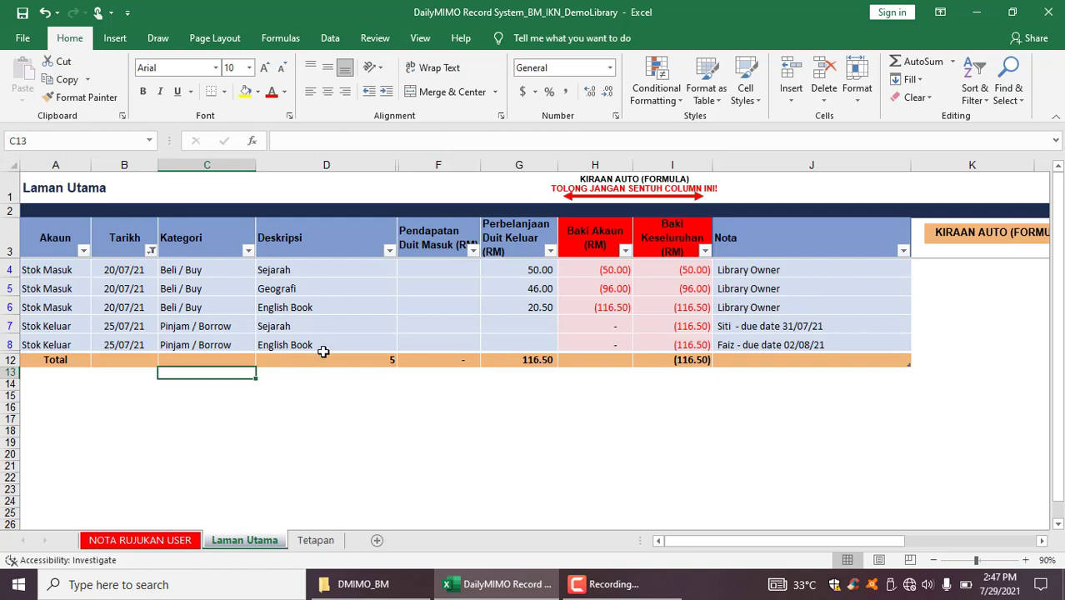
left_click(244, 272)
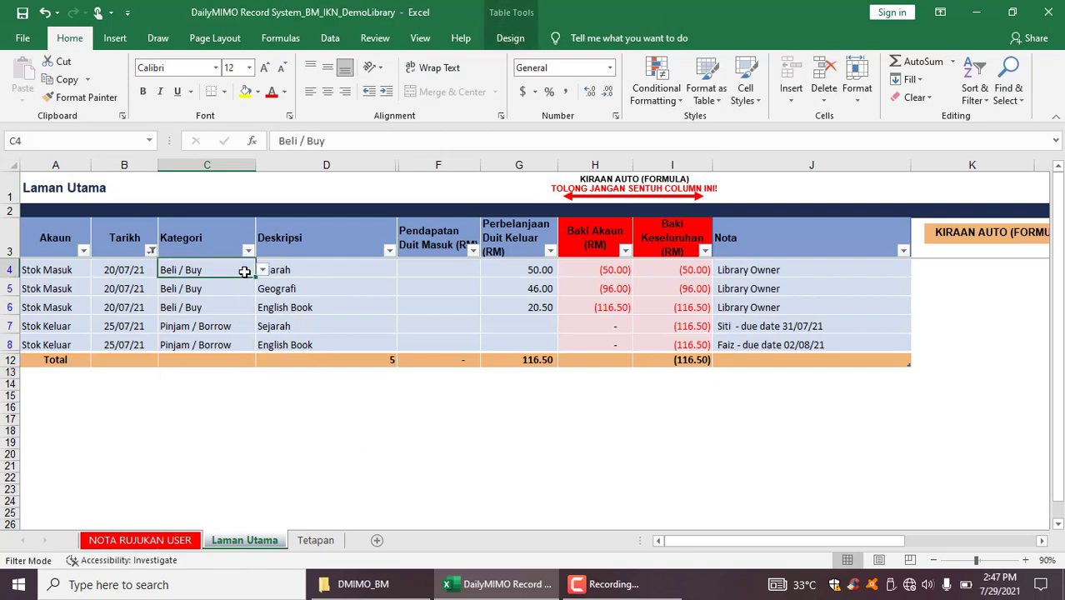
left_click(140, 540)
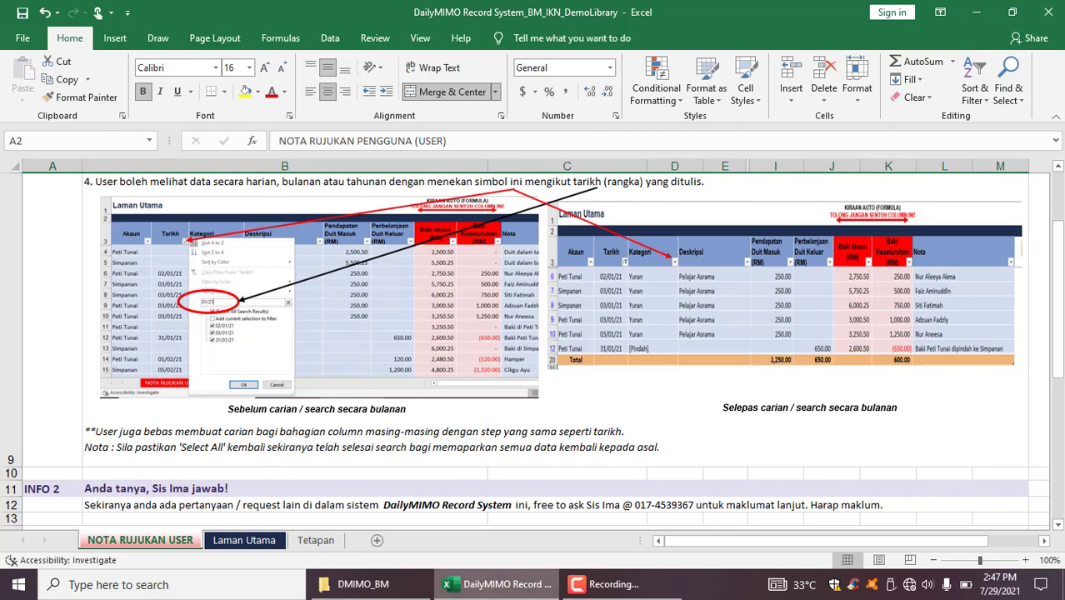
left_click(246, 540)
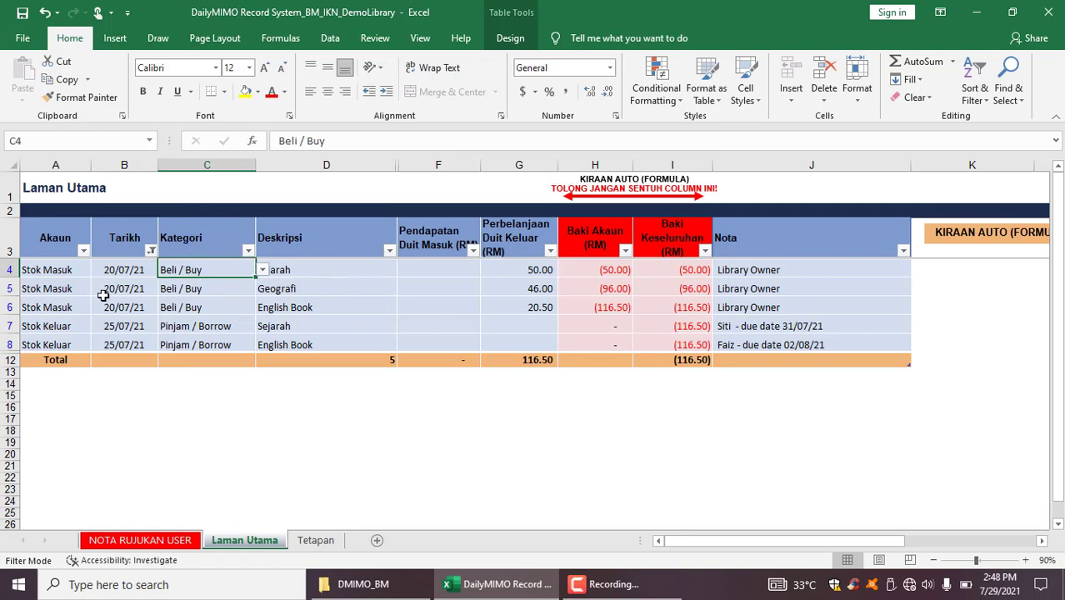
left_click(55, 263)
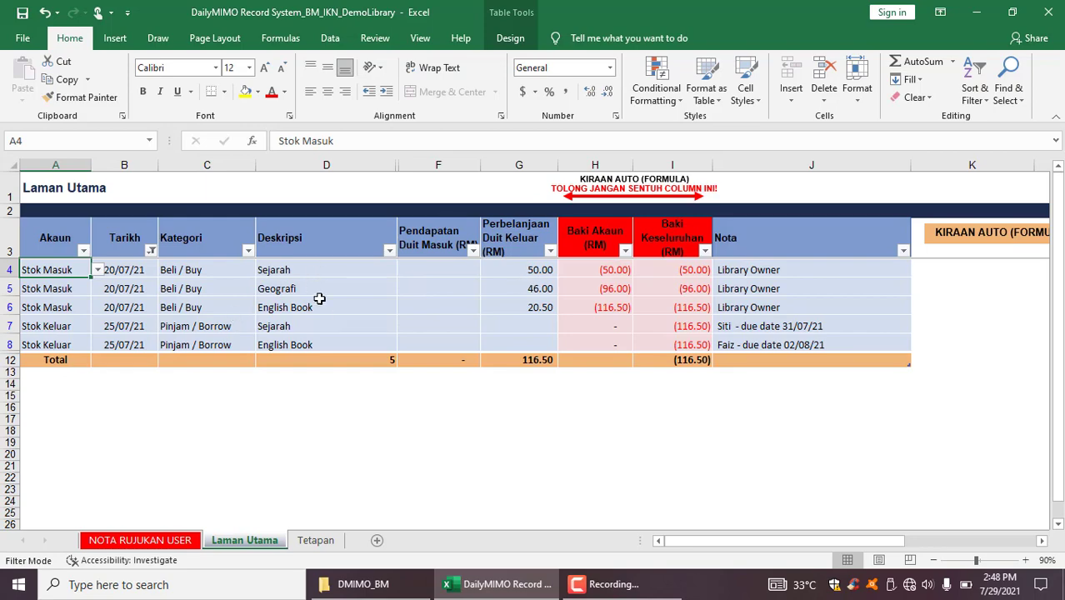
left_click(305, 540)
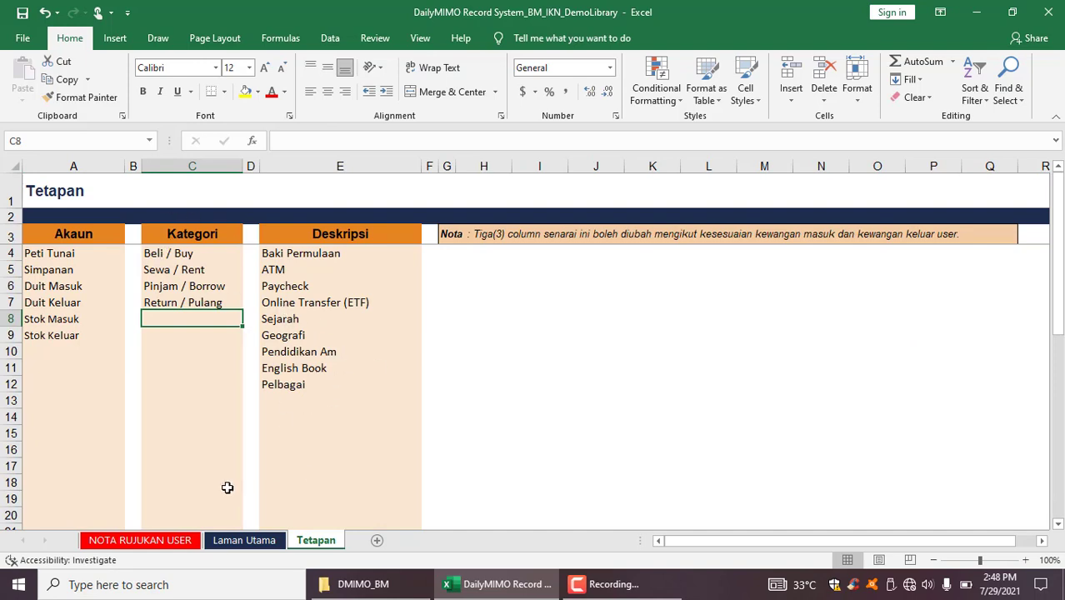
left_click(235, 540)
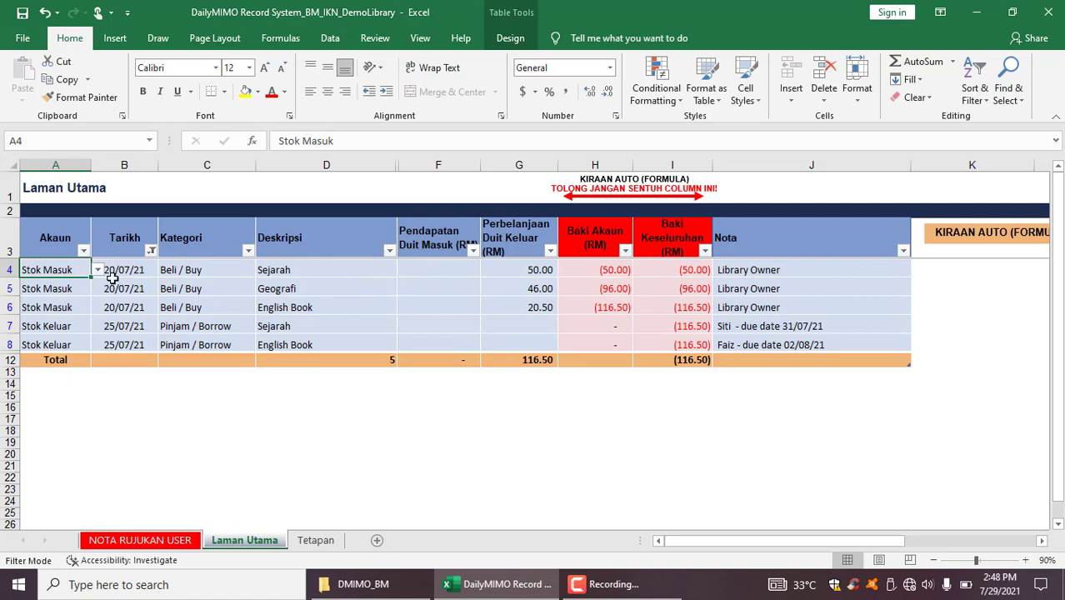
- Review the filtered 20/07/21 and 25/07/21 rows and bring up the Tarikh AutoFilter choices
left_click(111, 270)
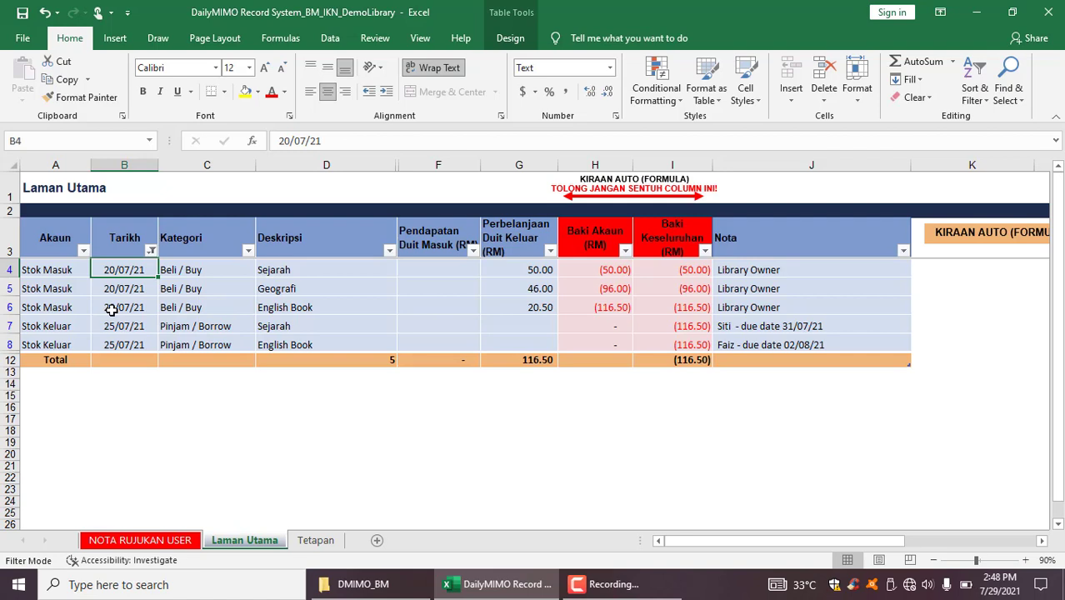
left_click(133, 289)
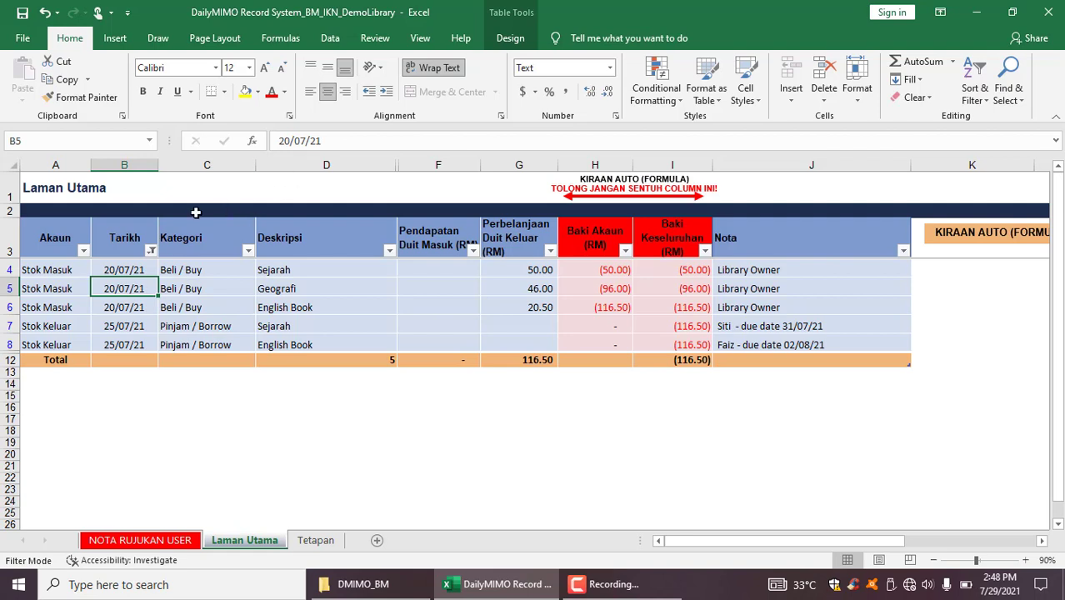
left_click(111, 270)
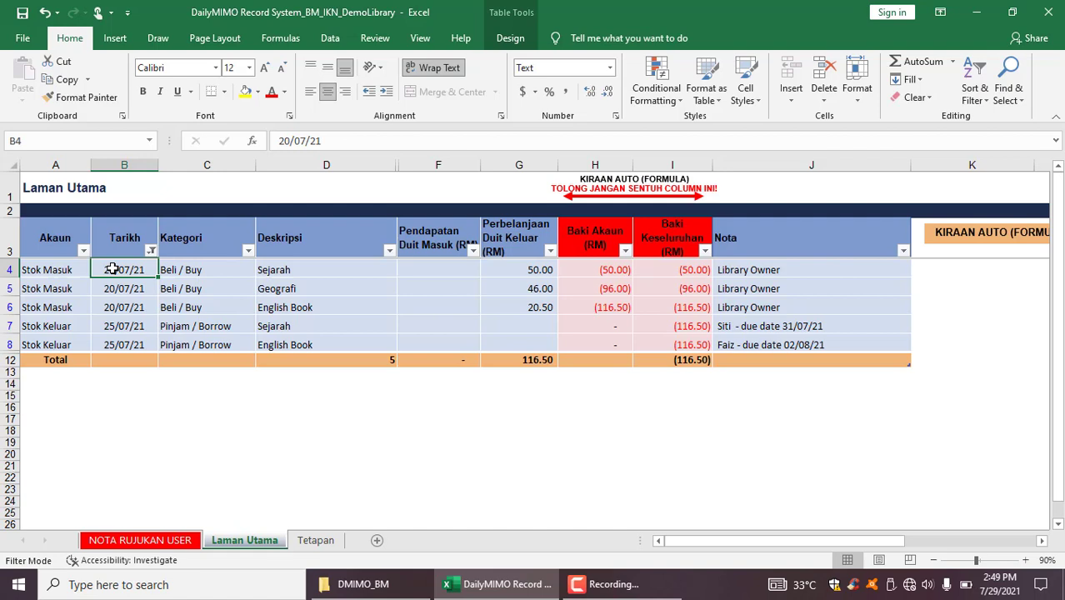
key("Down")
key("Down")
key("Up")
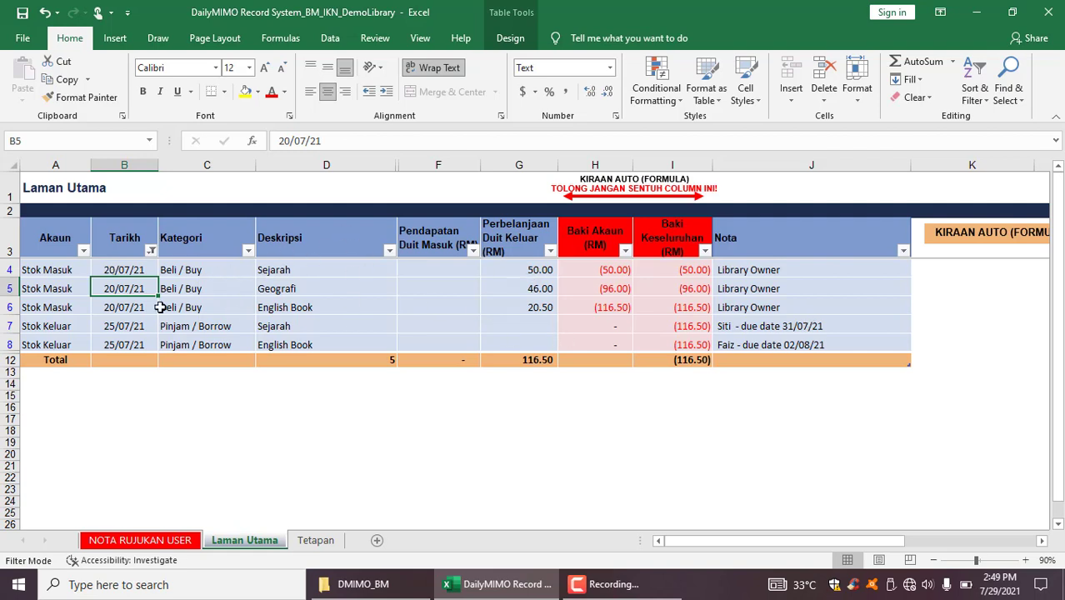
left_click(236, 308)
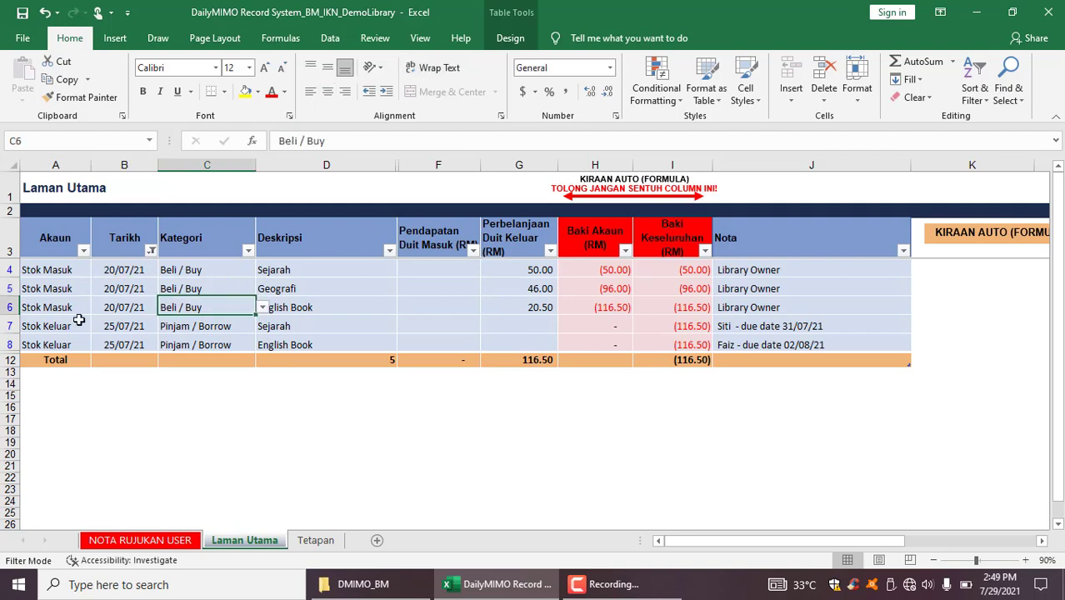
left_click(58, 336)
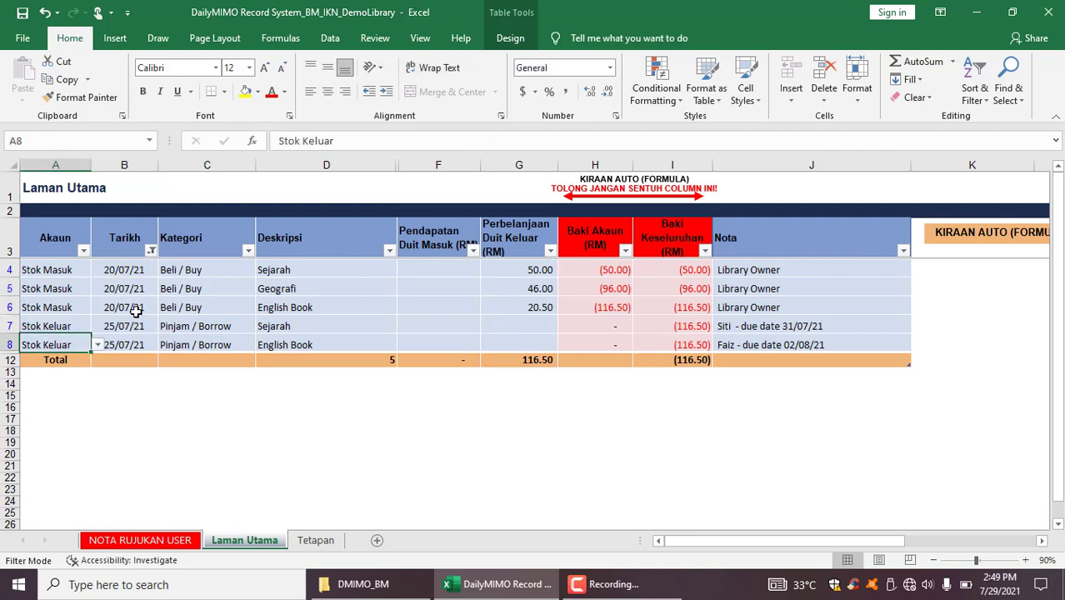
left_click(151, 250)
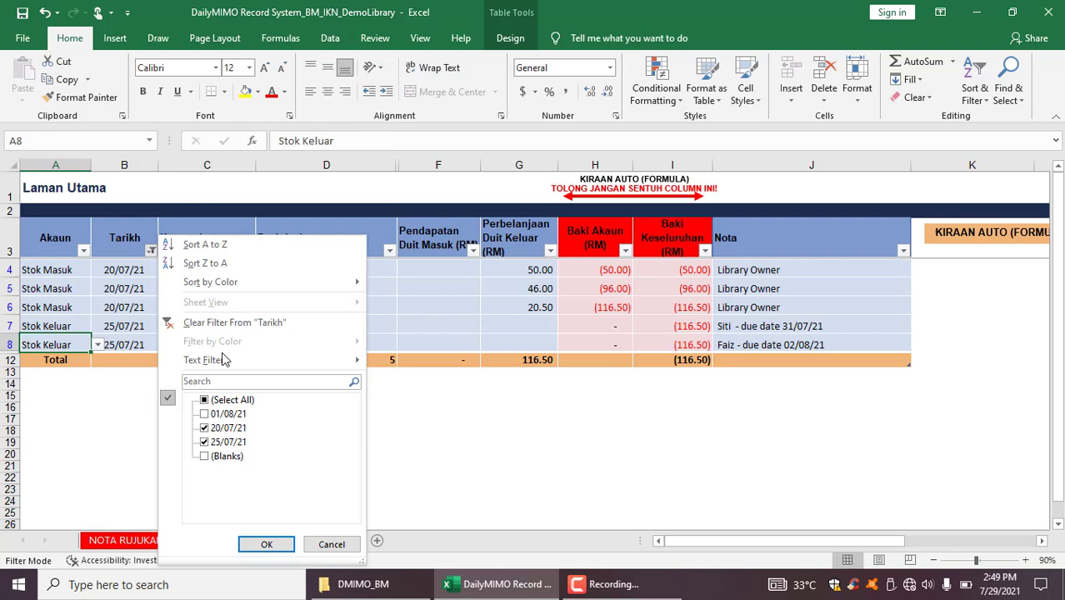
- Tick (Select All) in the Tarikh filter to show all seven entries, balance (111.50)
left_click(226, 400)
left_click(260, 543)
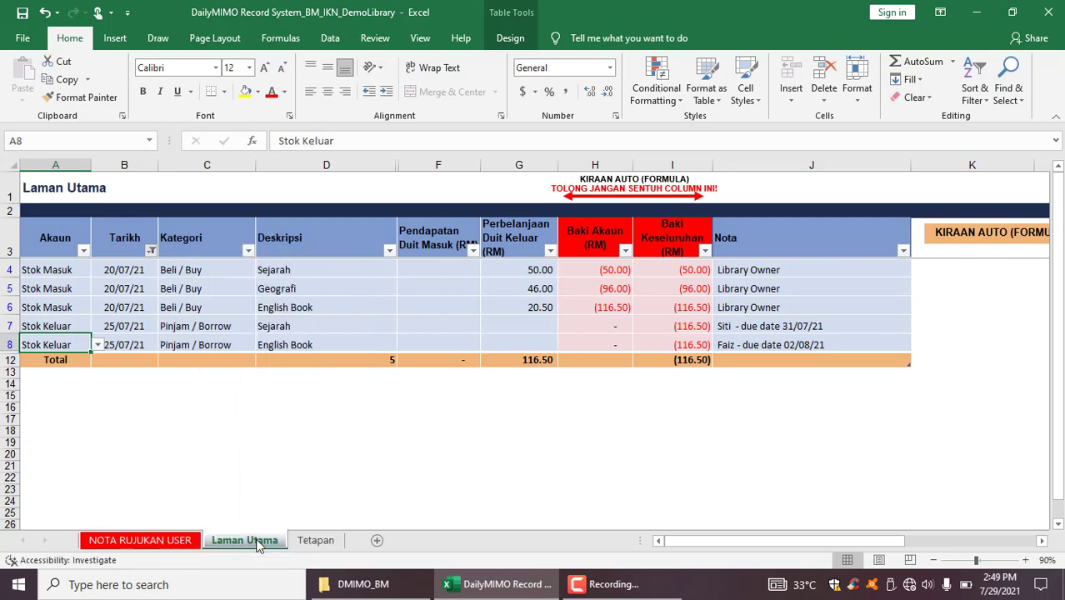
left_click(188, 310)
key("Down")
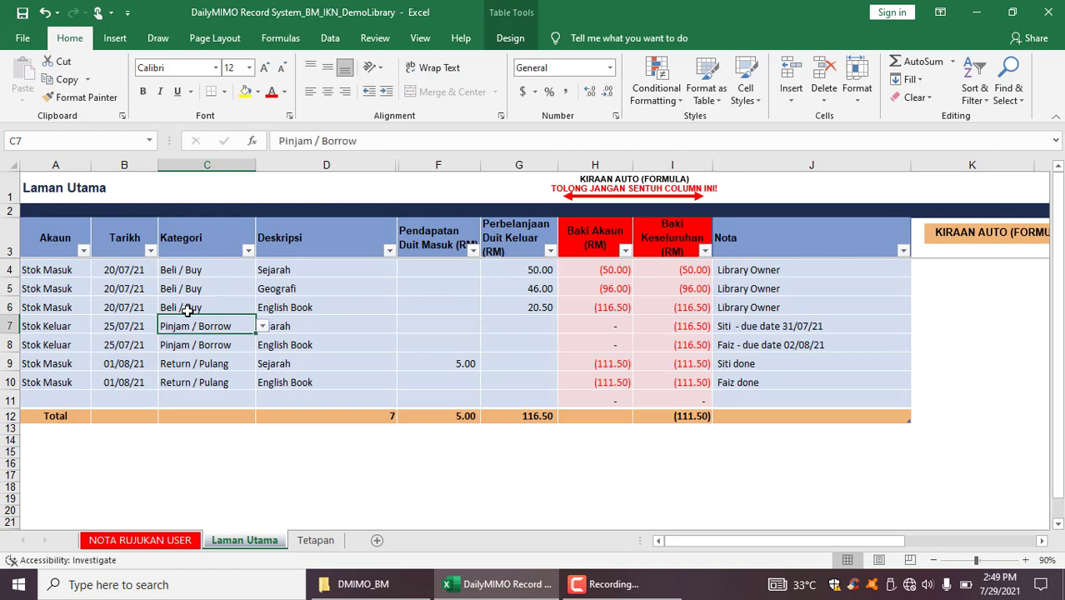
key("Down")
key("Up")
key("Up")
key("Left")
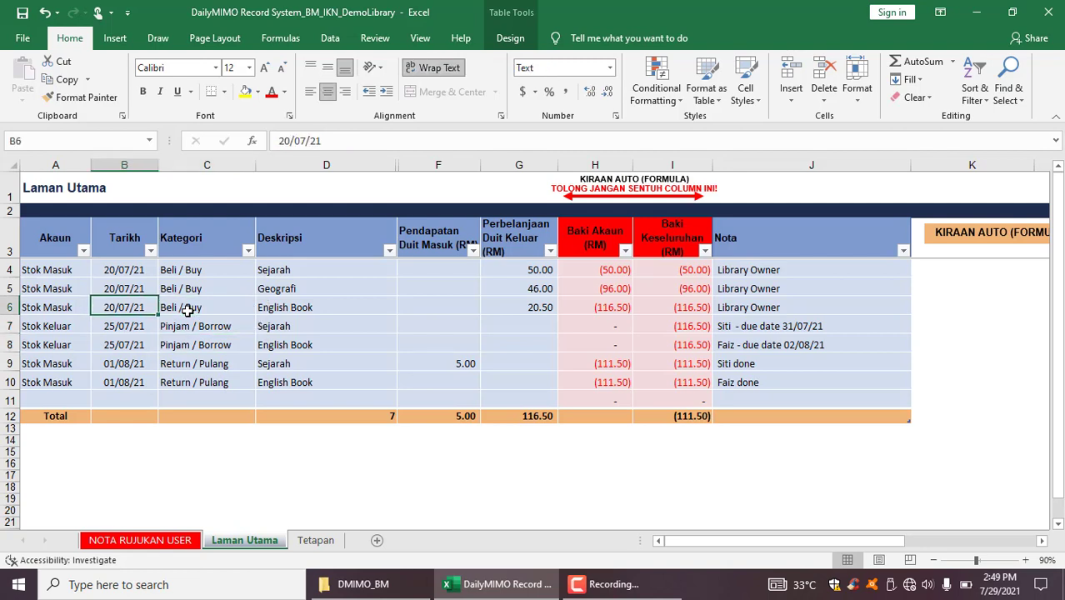
key("Down")
key("Up")
key("Down")
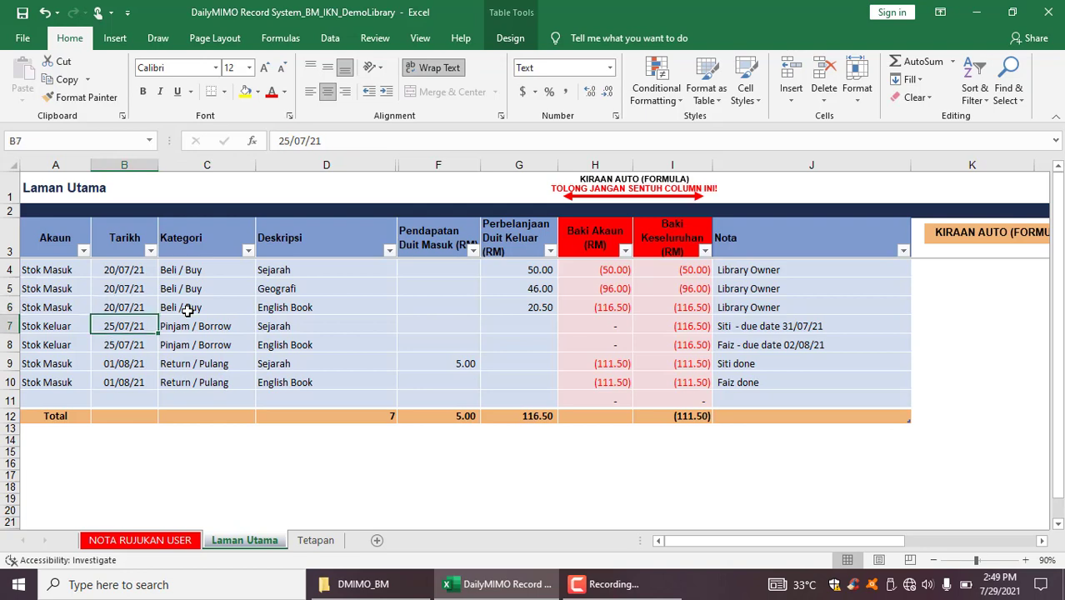
key("Right")
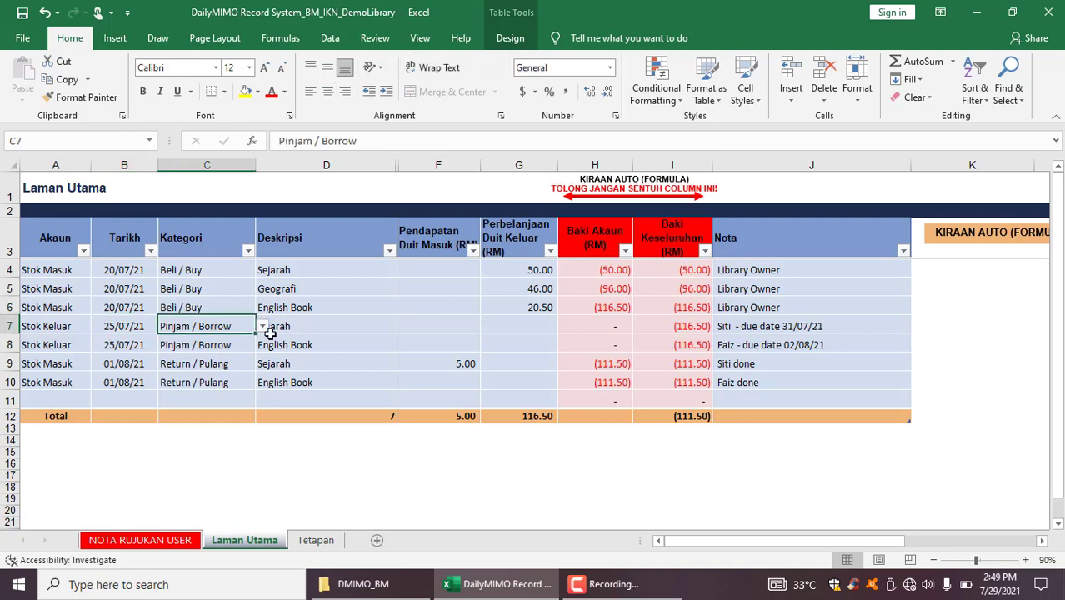
left_click(385, 332)
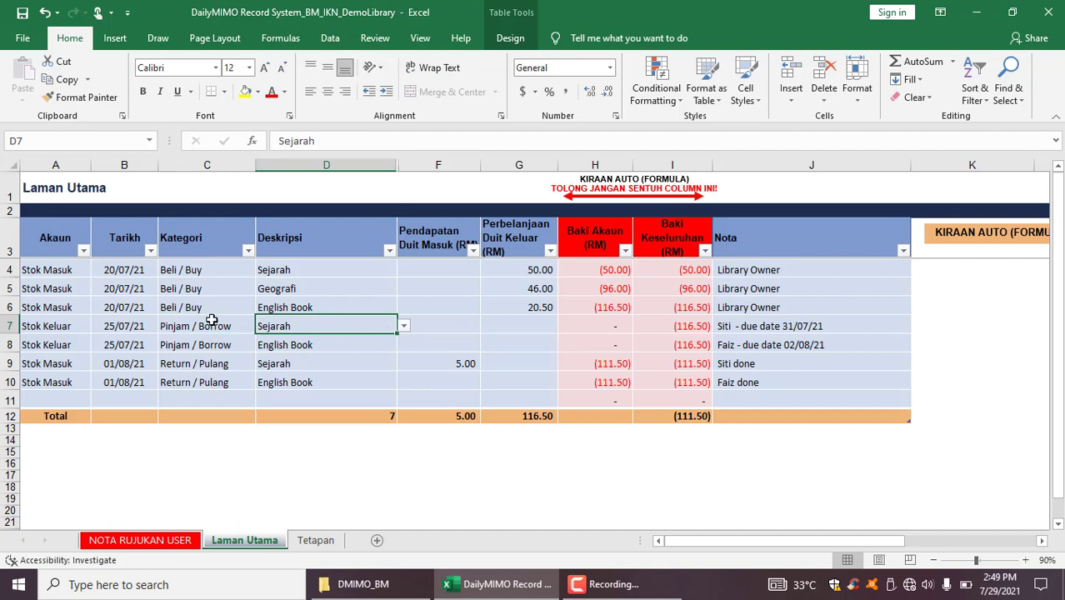
left_click(213, 318)
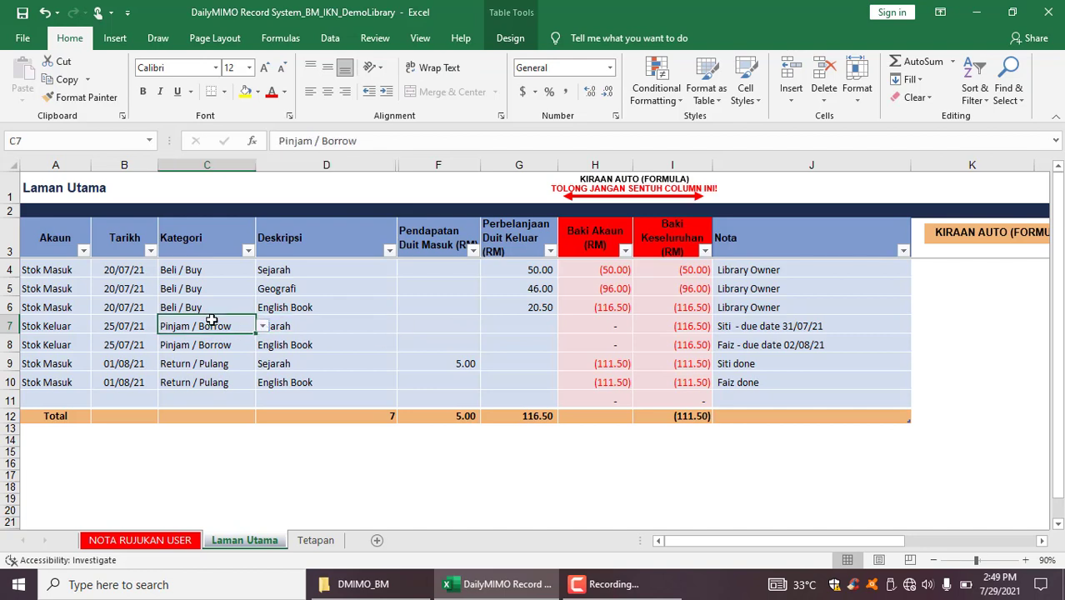
left_click(263, 328)
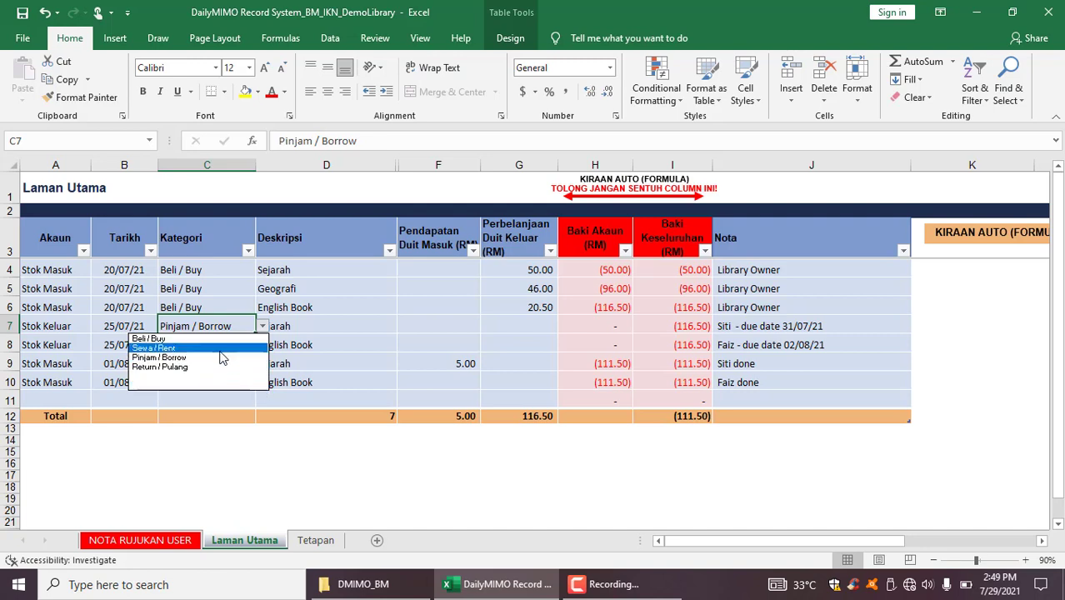
left_click(198, 339)
left_click(399, 336)
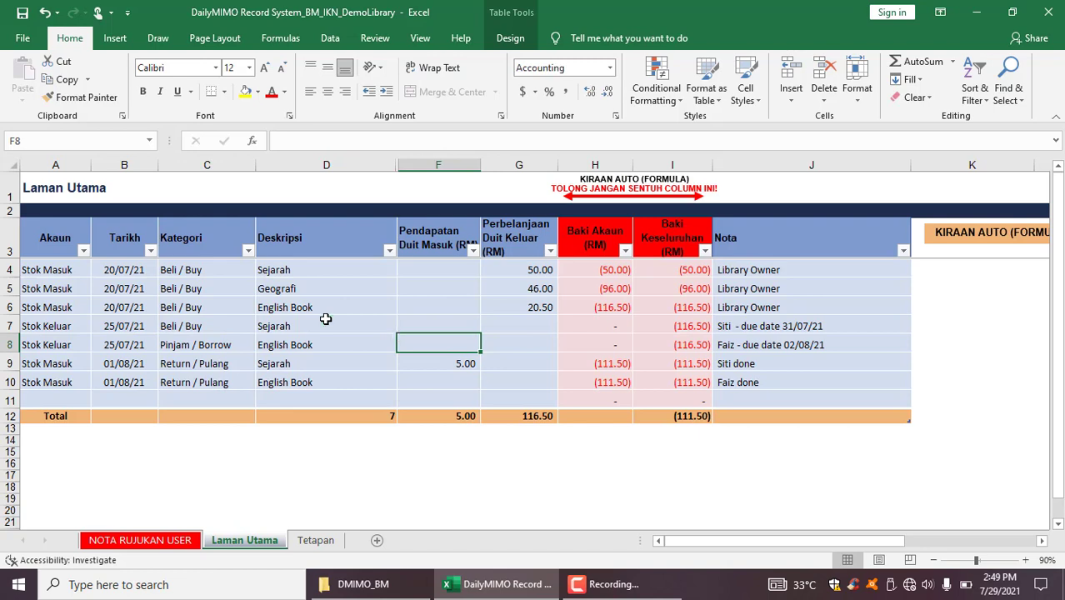
left_click(214, 309)
left_click(208, 326)
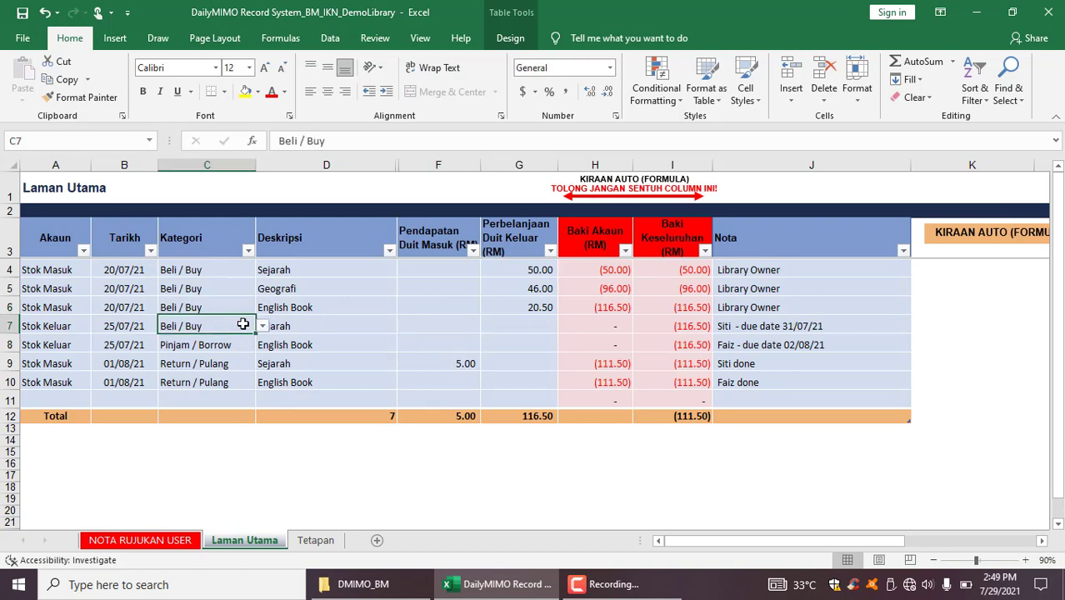
left_click(262, 326)
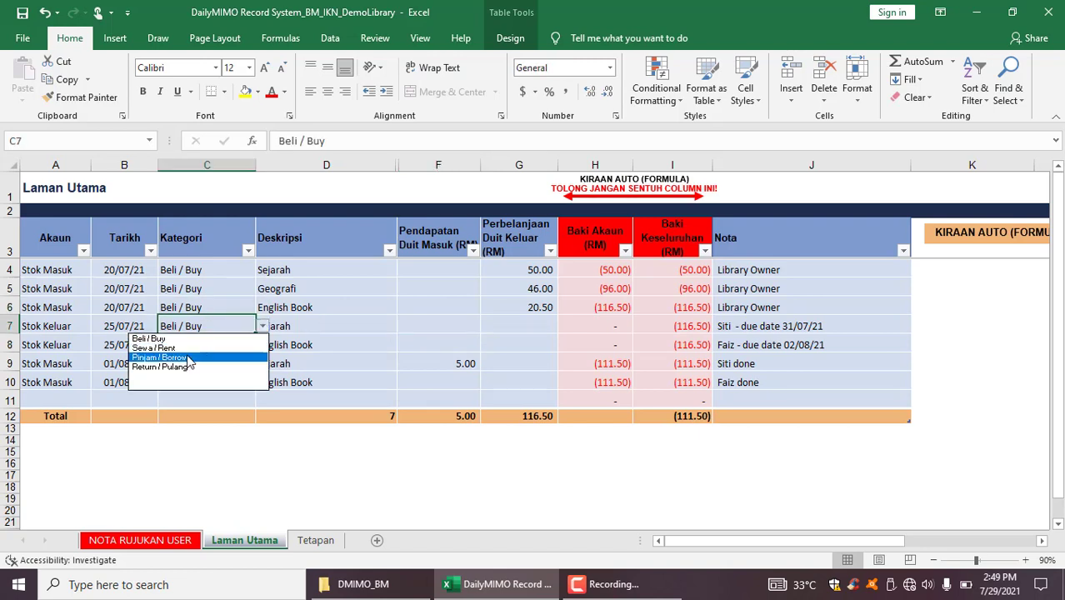
left_click(188, 358)
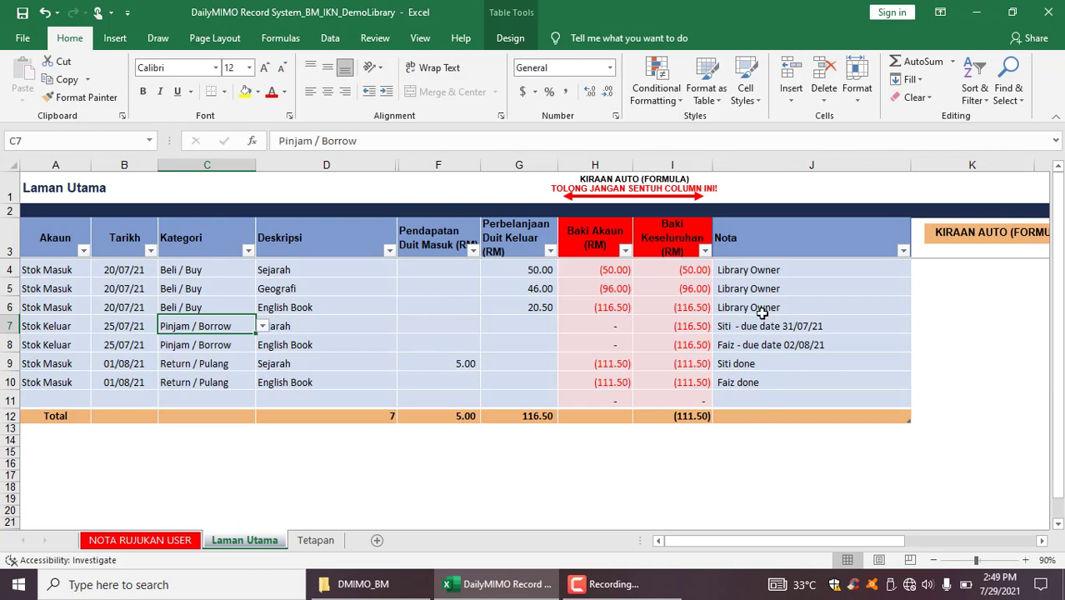
key("Right")
key("Right")
key("Right")
key("Right")
key("Right")
key("Right")
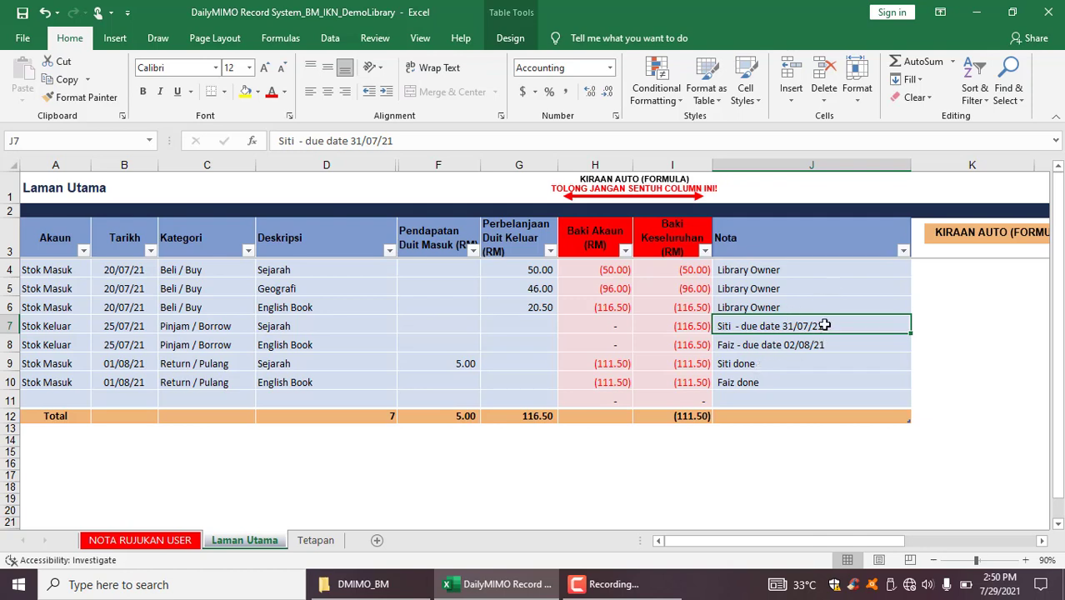
- Filter the Nota column by searching the borrower's name, leaving their 2 of 8 records
left_click(904, 251)
left_click(750, 381)
type("s")
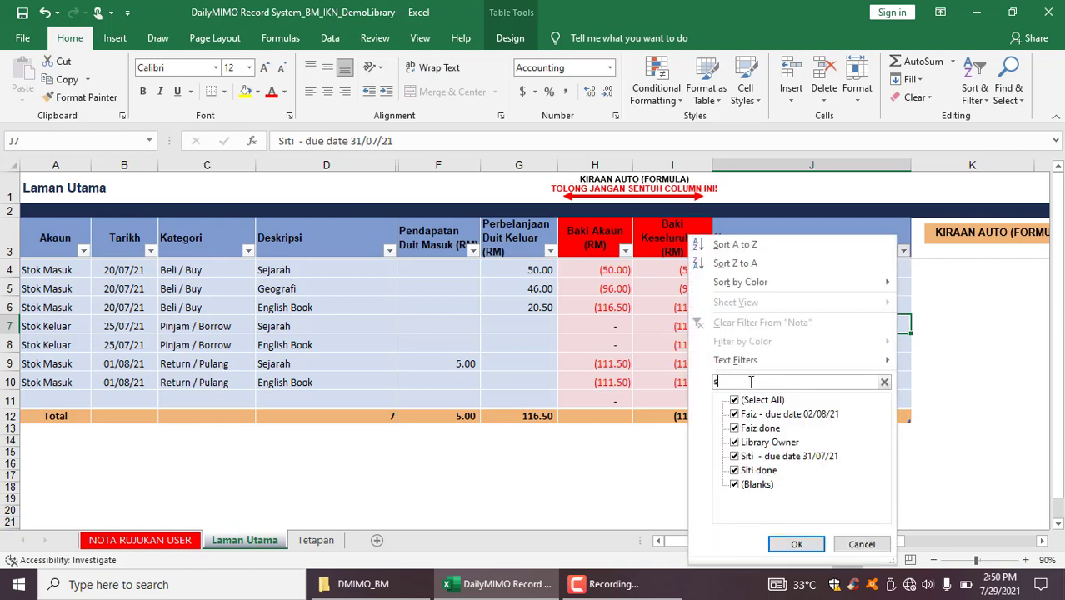
type("iti")
key("Return")
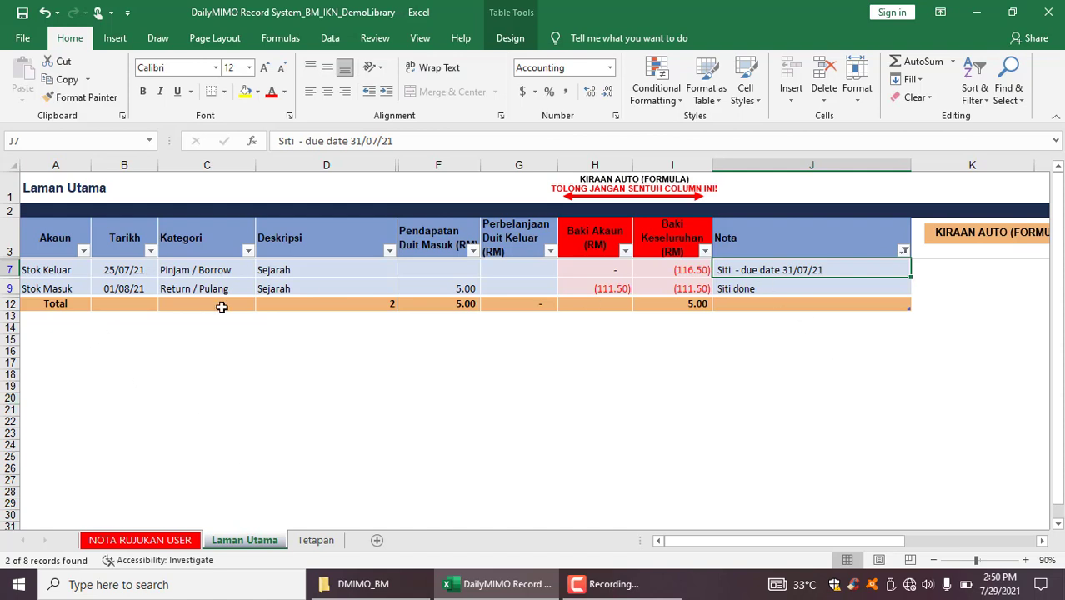
- Reopen the Nota filter and tick (Select All) to include every note value
left_click(770, 284)
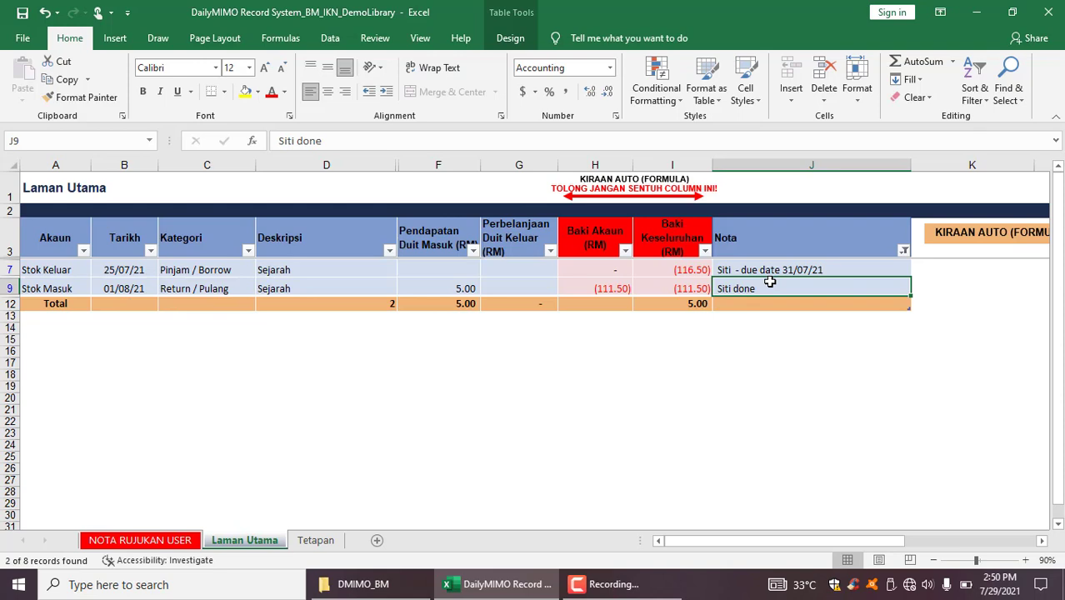
left_click(905, 252)
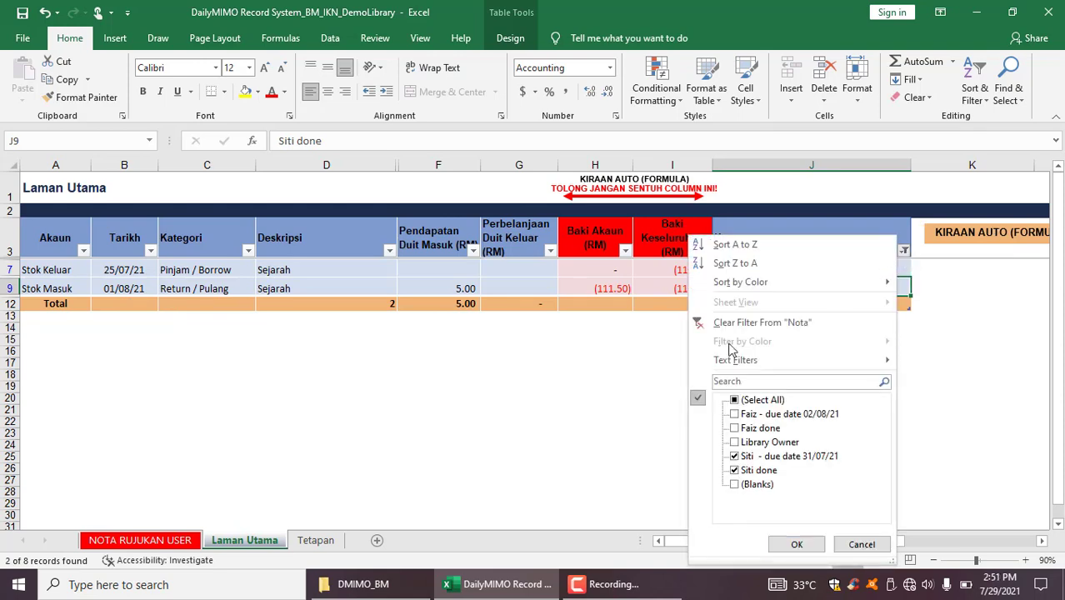
left_click(735, 401)
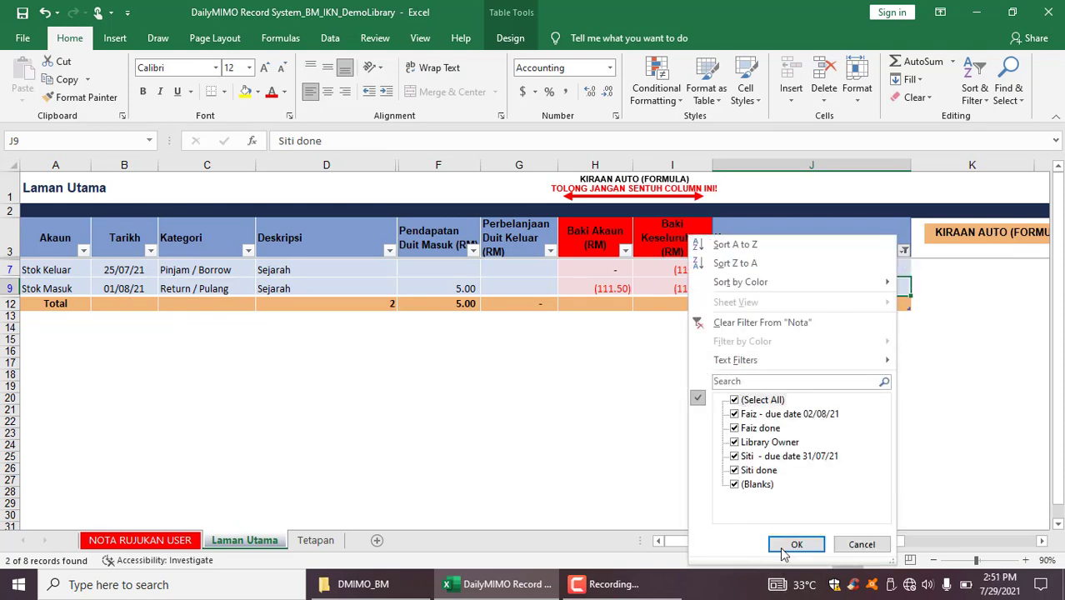
- Confirm the cleared Nota filter so all seven entries show with balance (111.50), then inspect F10 and D4
left_click(787, 545)
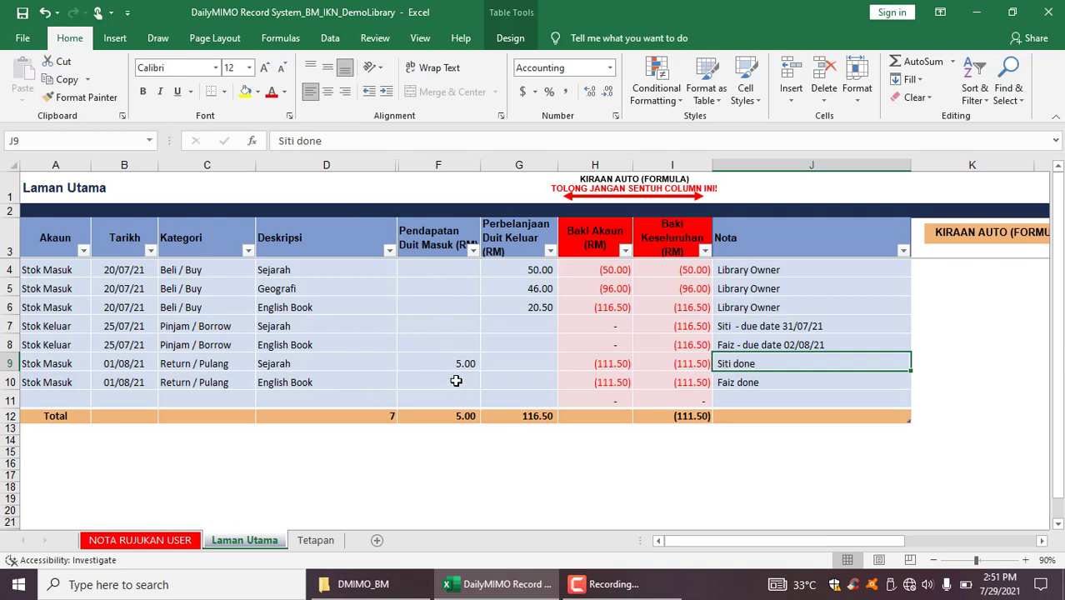
left_click(455, 381)
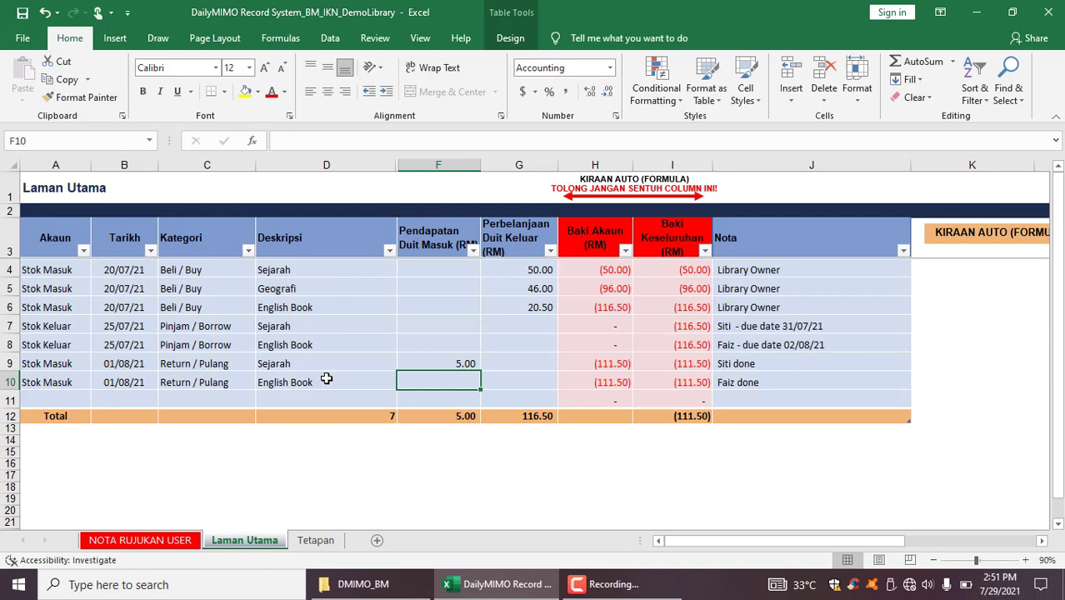
left_click(297, 264)
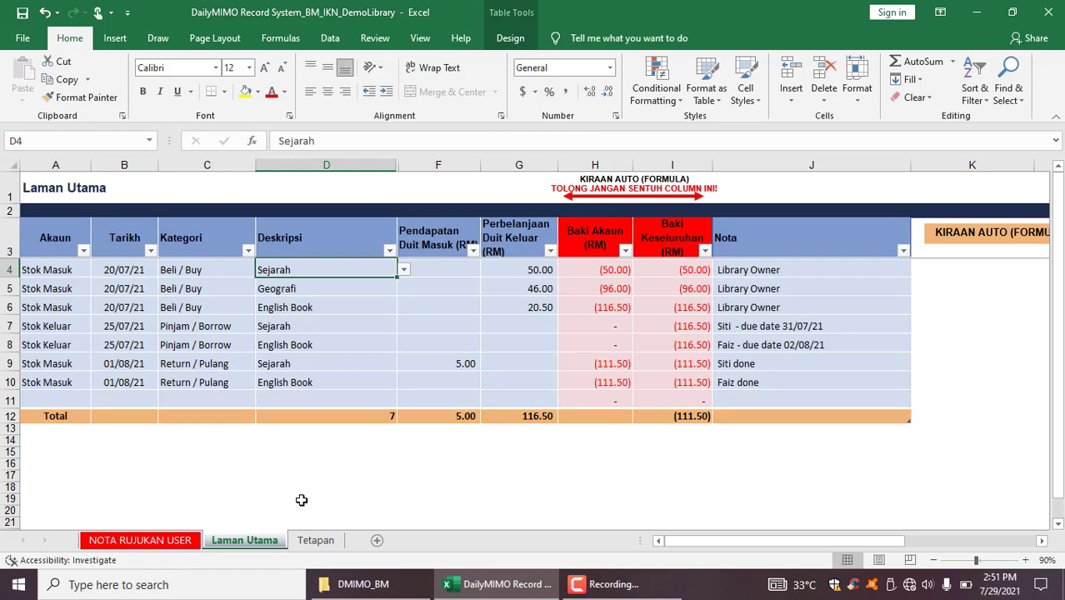
- On Tetapan, enter Sejarah Malaysia in E13 and Sejarah Asia Tenggara in E14
left_click(305, 540)
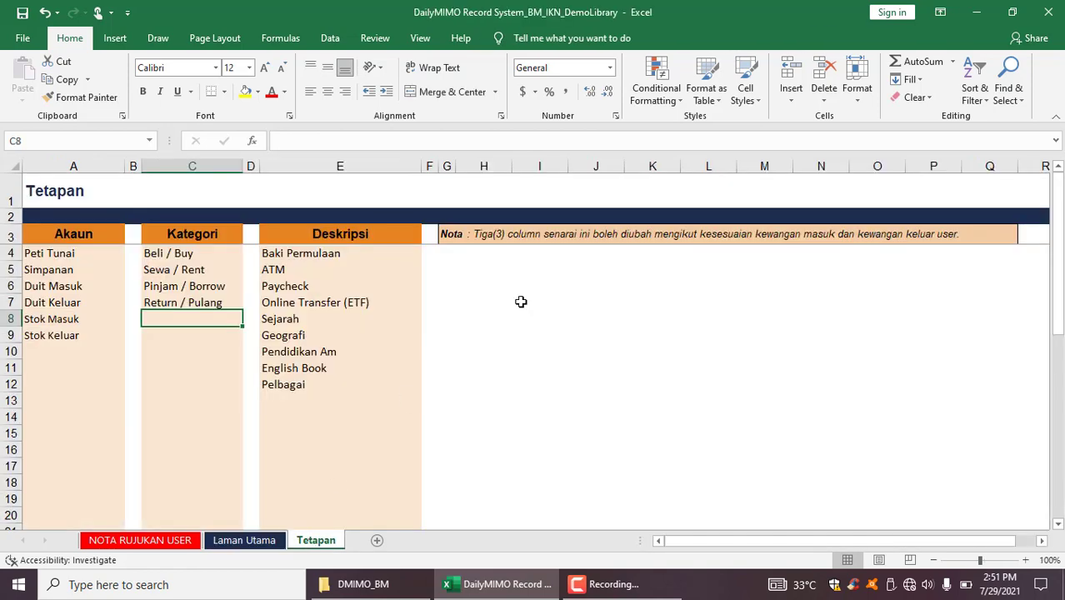
left_click(304, 399)
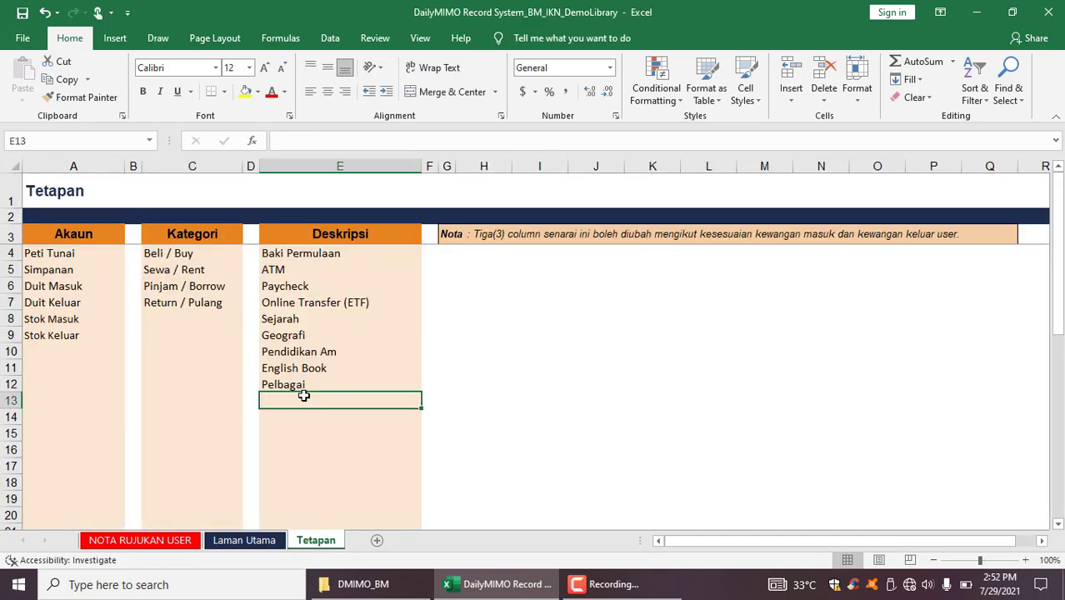
type("Sejarah ")
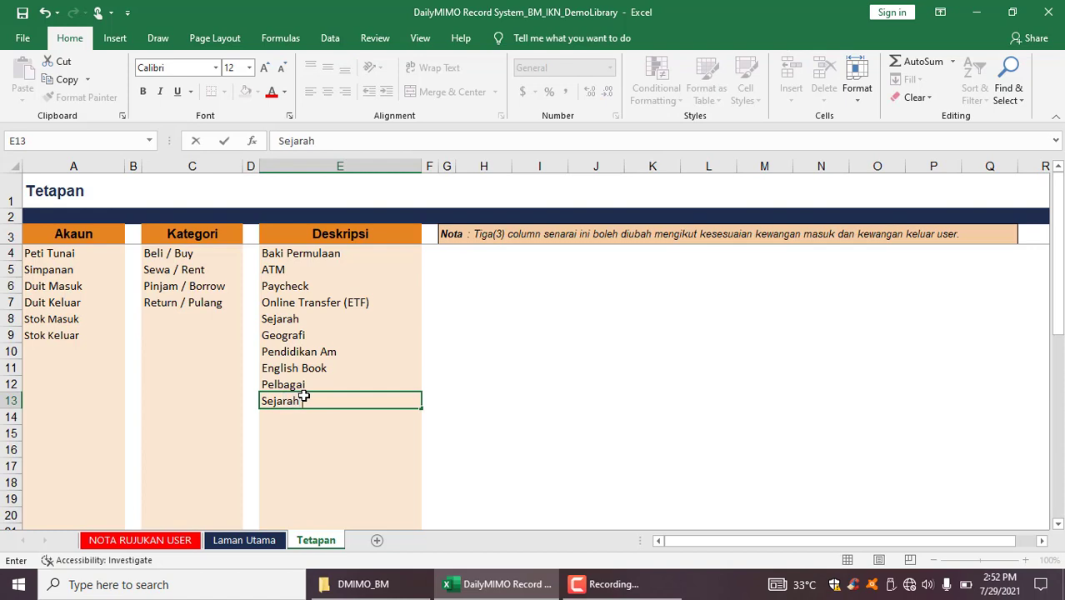
type("Malaysia")
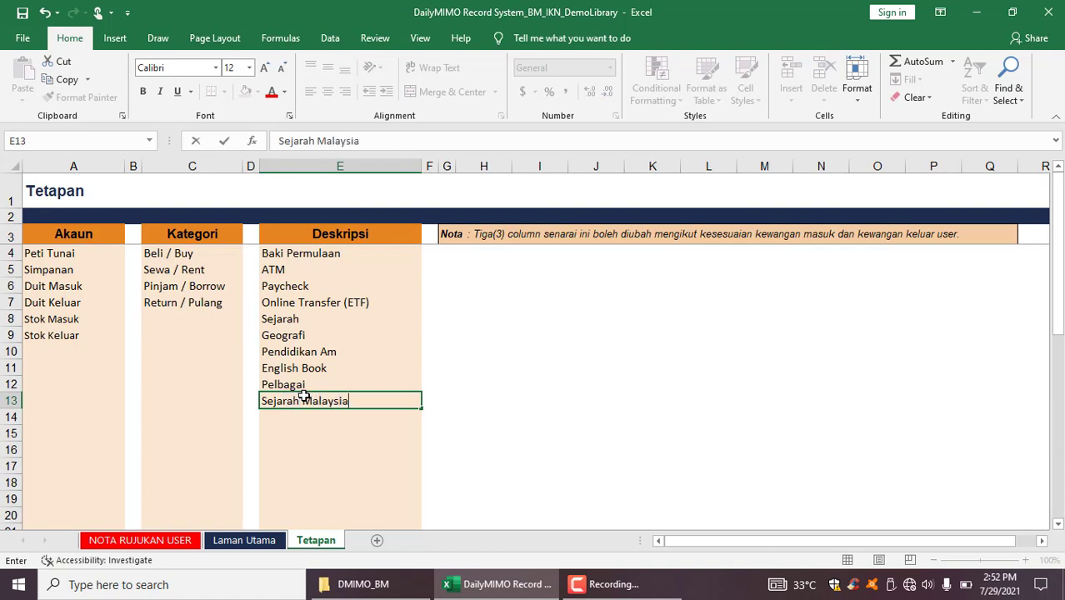
left_click(297, 420)
type("S")
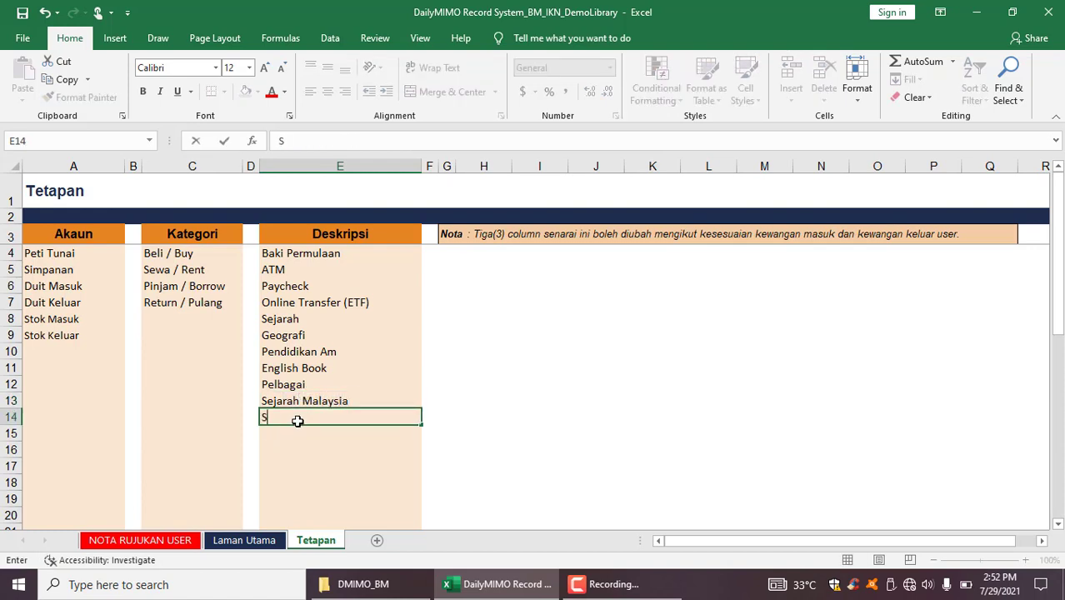
type("ejarah A")
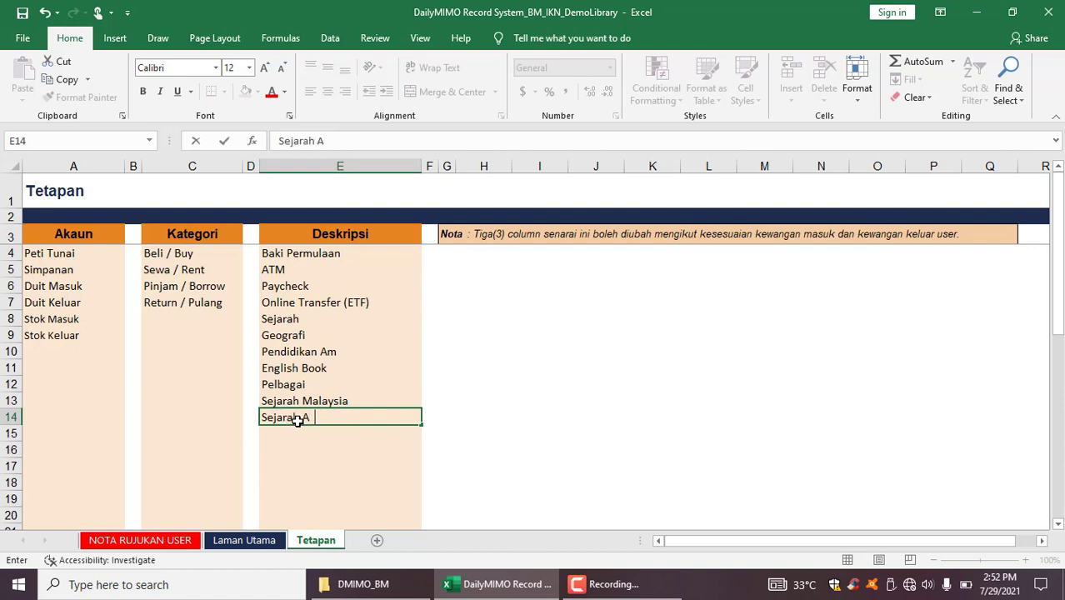
type("sia Tenggar")
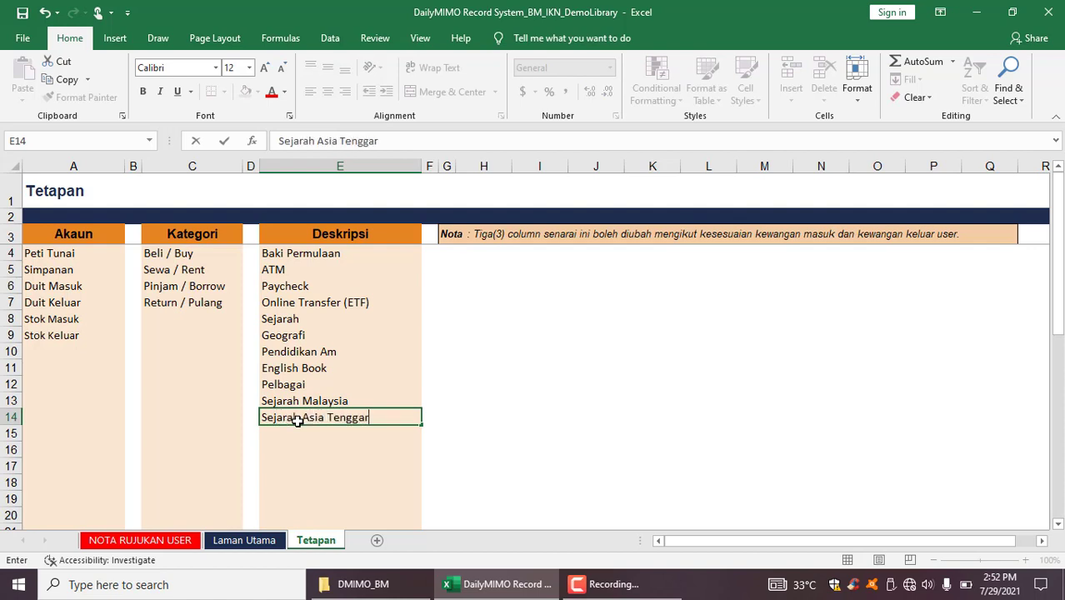
type("a")
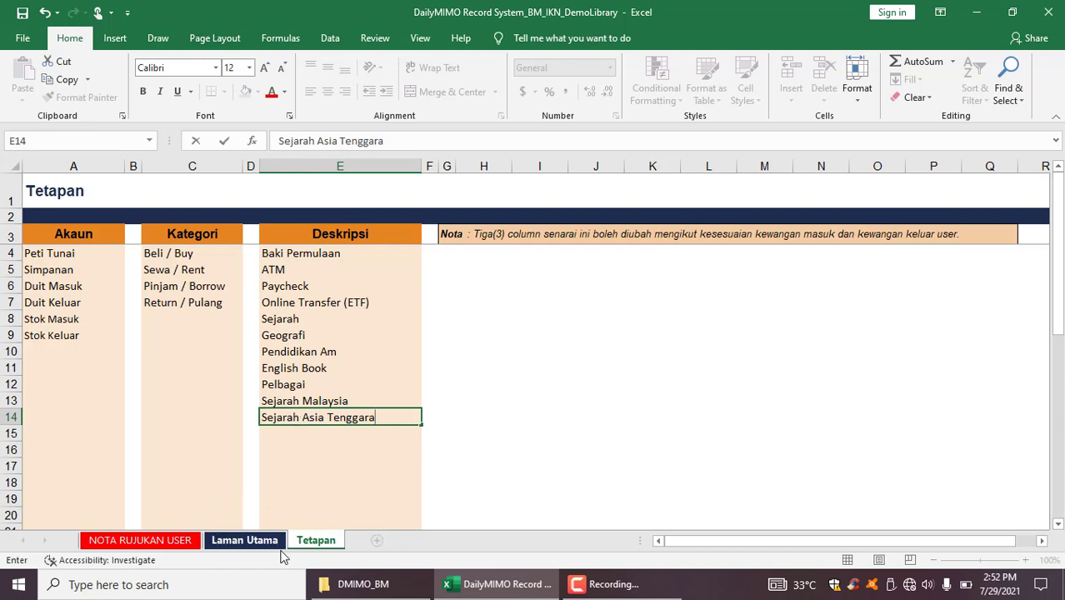
left_click(234, 546)
left_click(310, 543)
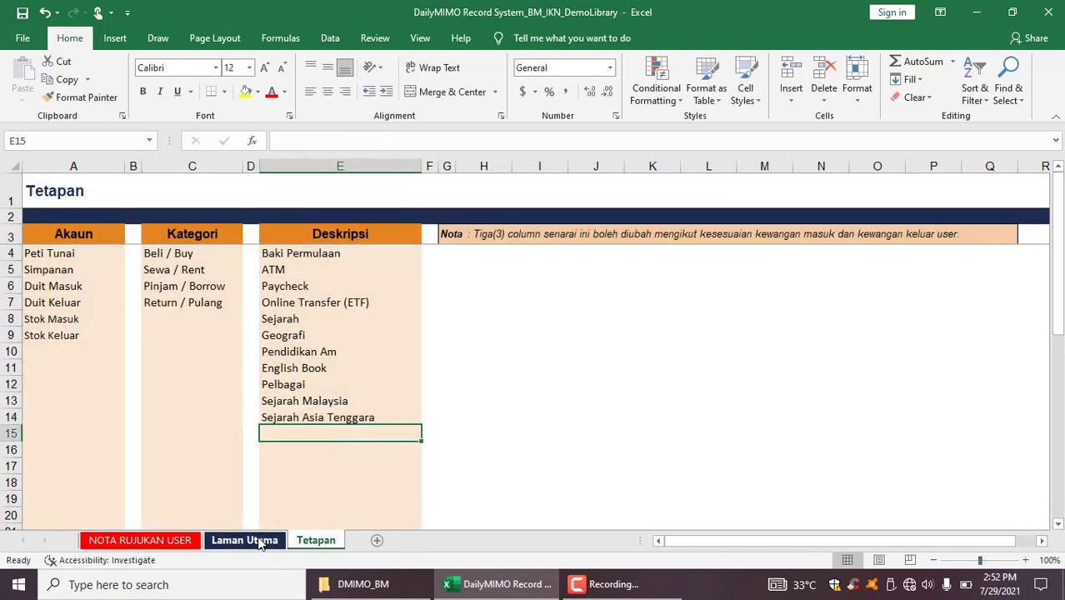
left_click(266, 540)
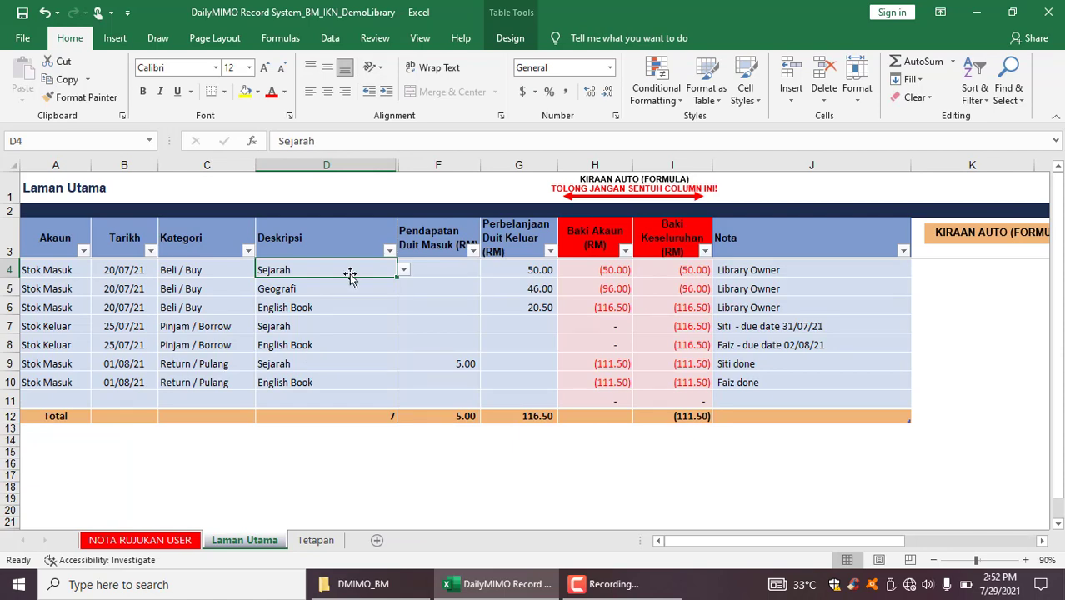
- Look through the allowed descriptions in D11's dropdown without choosing one
left_click(338, 396)
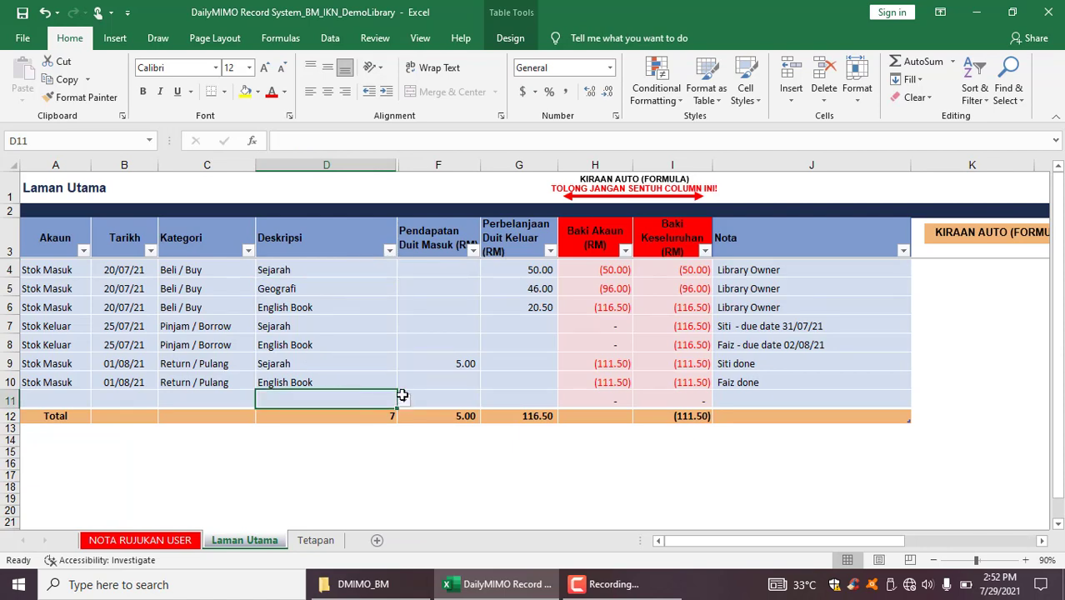
left_click(402, 395)
left_click(387, 399)
left_click(403, 401)
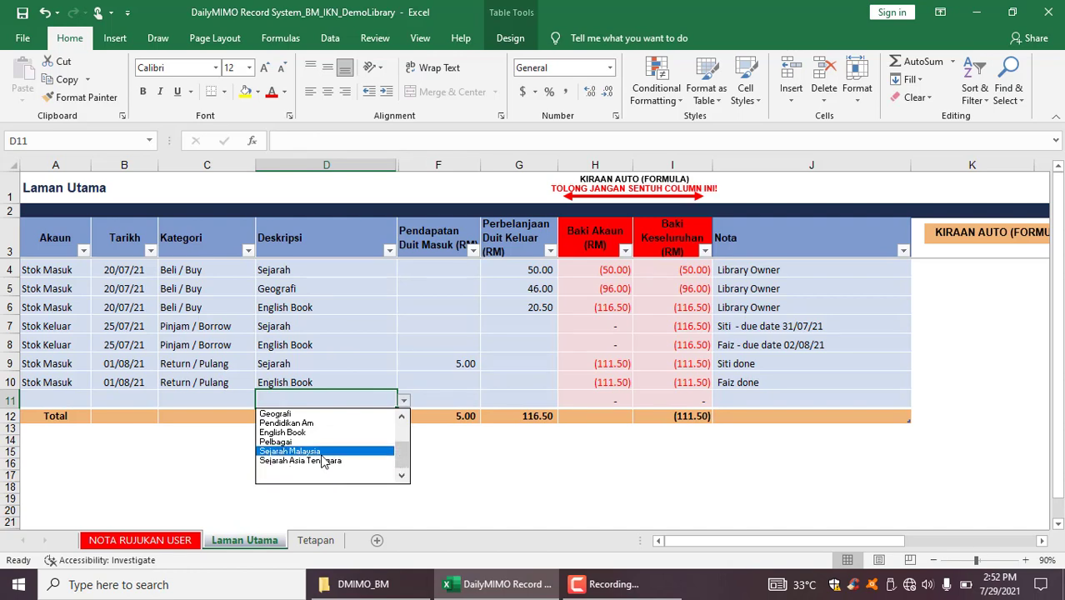
left_click(335, 263)
- Change D4's description from Sejarah to Sejarah Malaysia using its dropdown
left_click(388, 265)
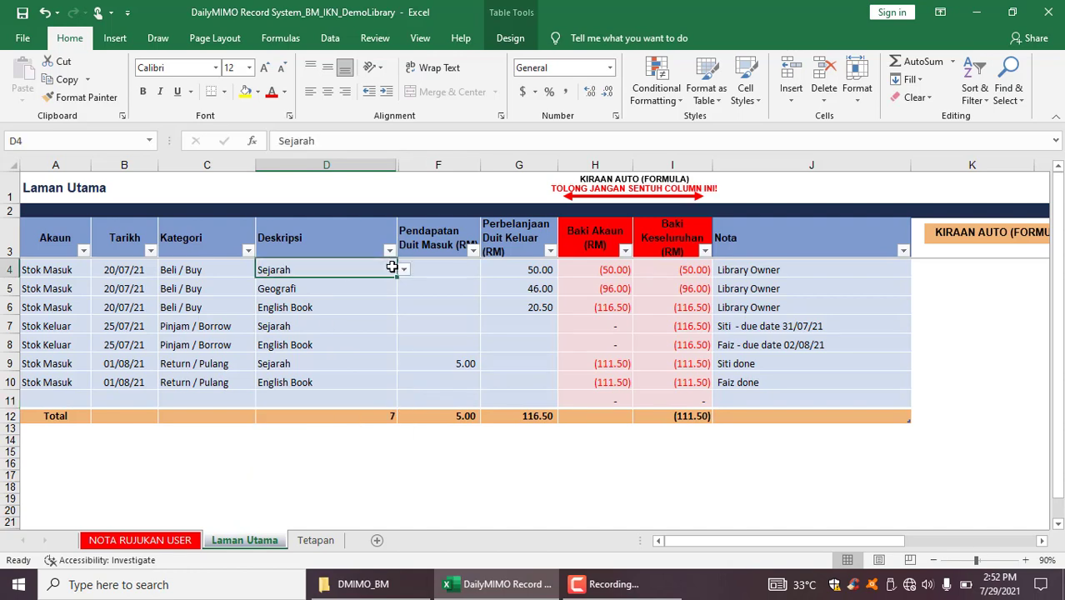
left_click(403, 270)
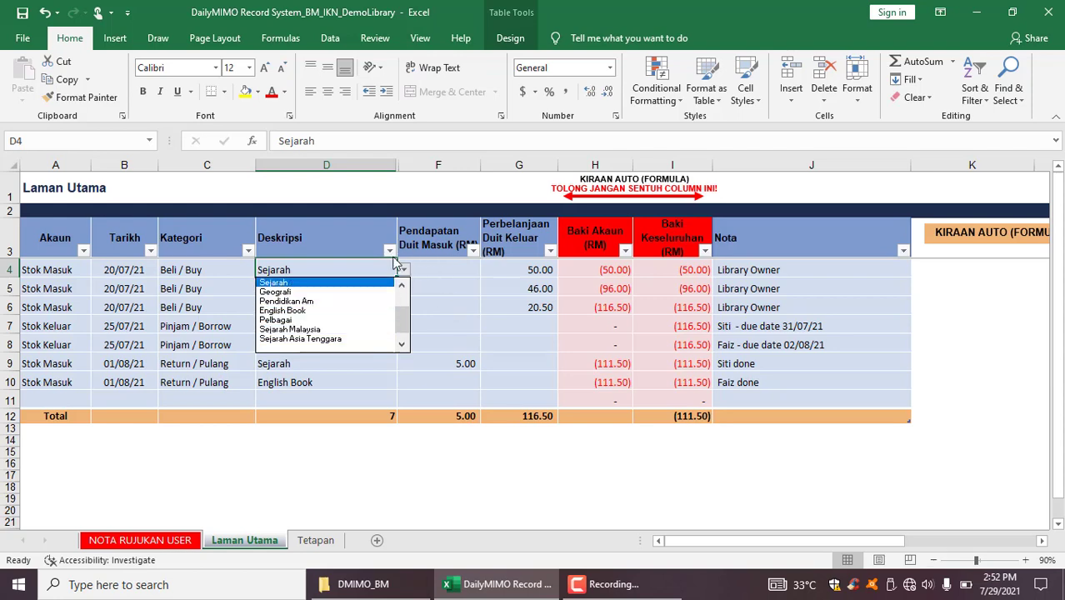
left_click(182, 342)
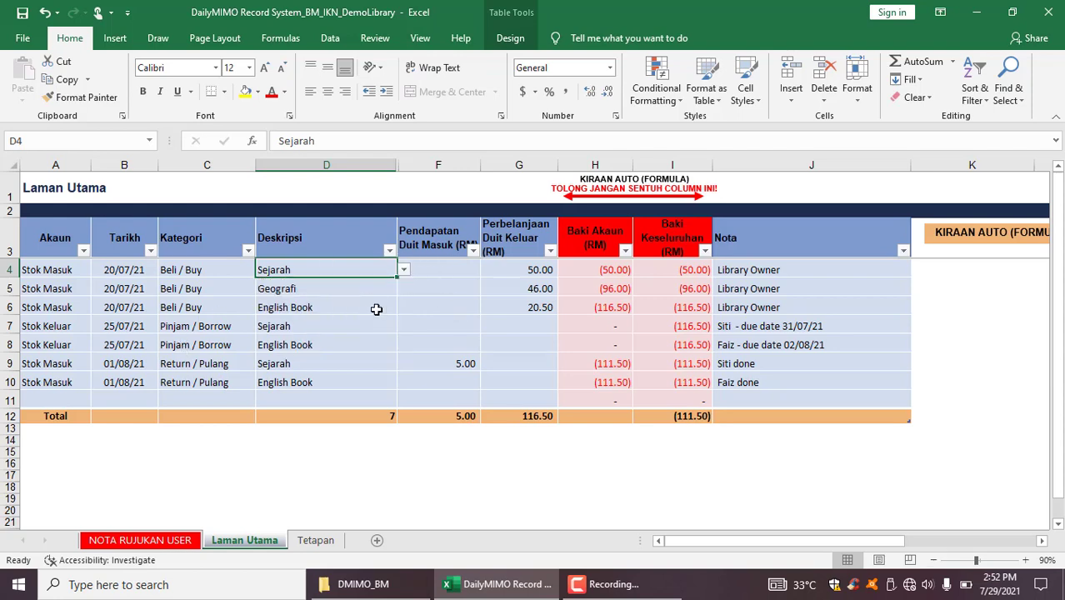
left_click(403, 269)
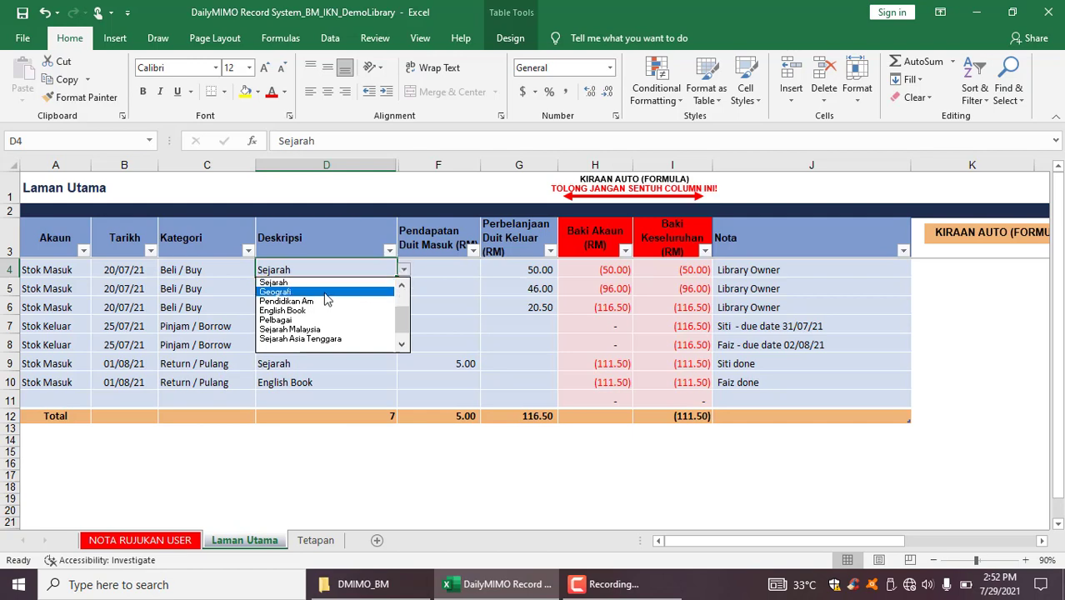
left_click(308, 331)
- Insert a blank row 5 above the Geografi entry and set its description to Sejarah Asia Tenggara
left_click(9, 288)
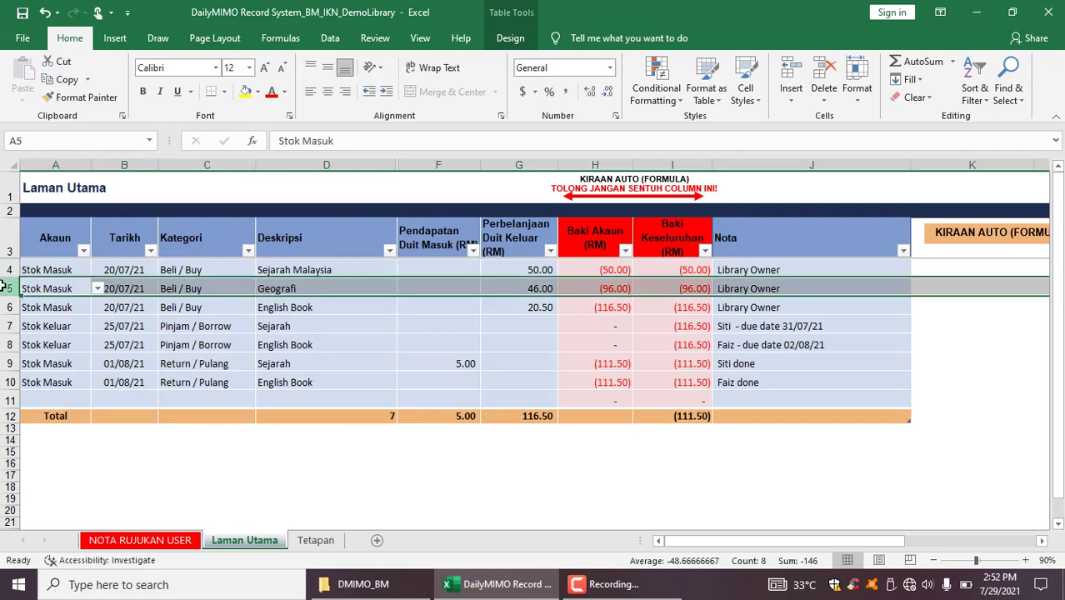
right_click(9, 288)
left_click(38, 394)
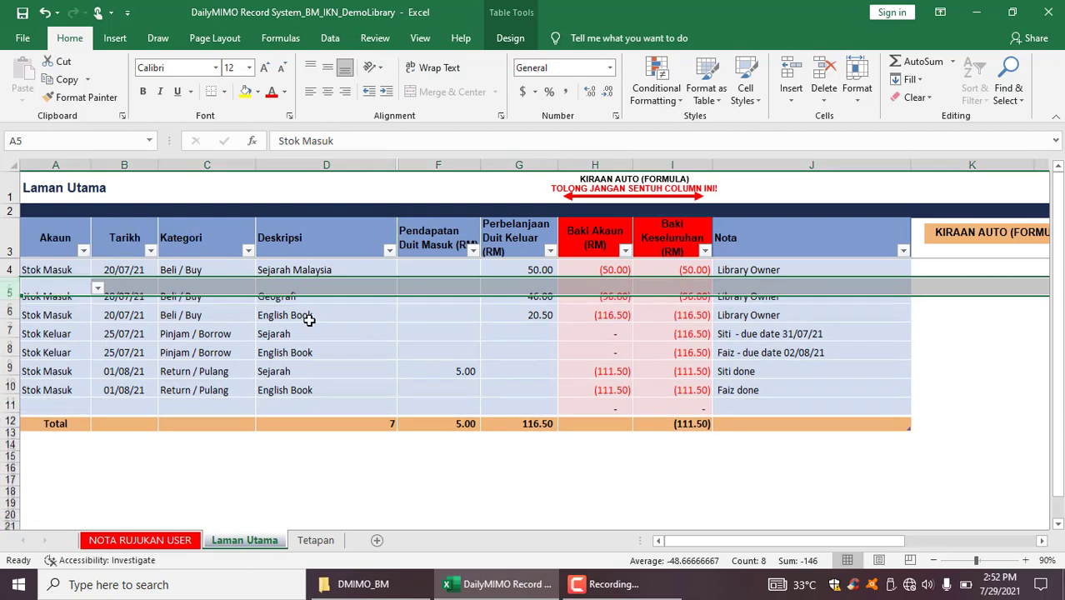
left_click(395, 285)
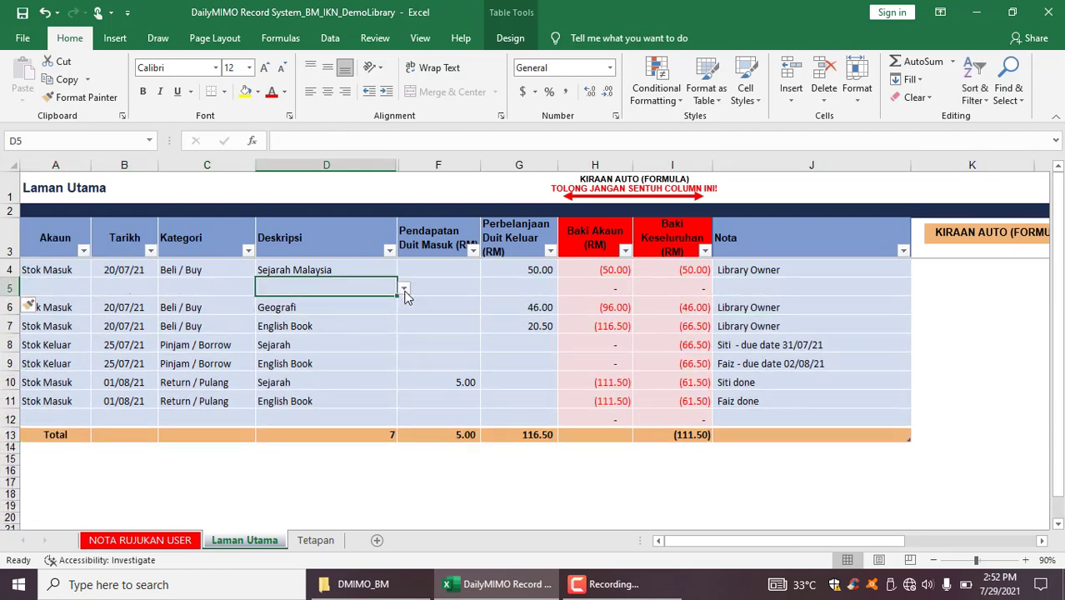
left_click(404, 287)
left_click(347, 349)
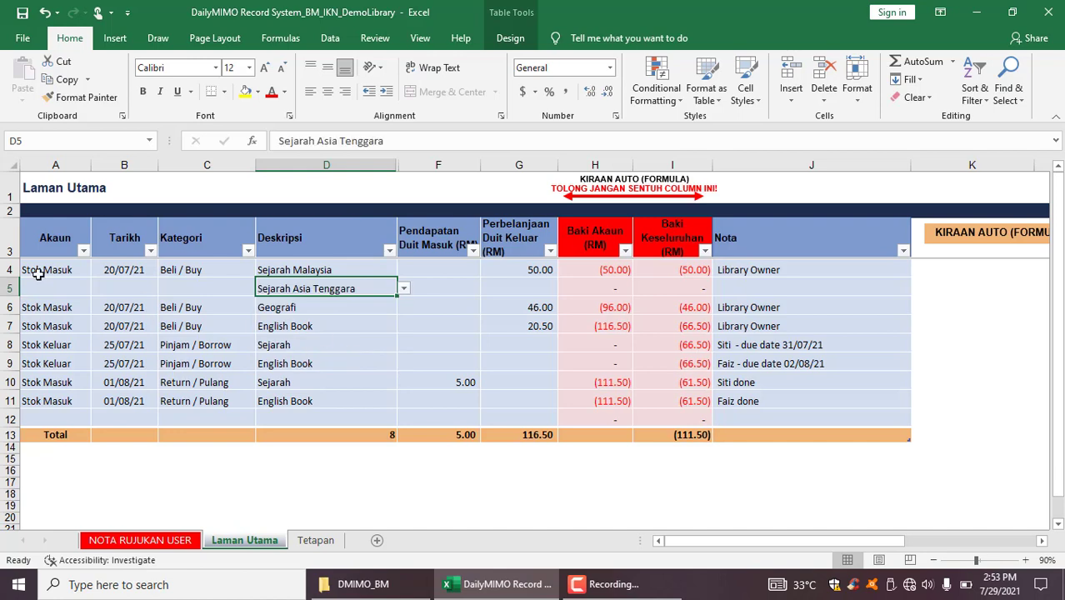
- Fill row 5 with Stok Masuk, date 20/07/21 and category Beli / Buy
left_click(50, 285)
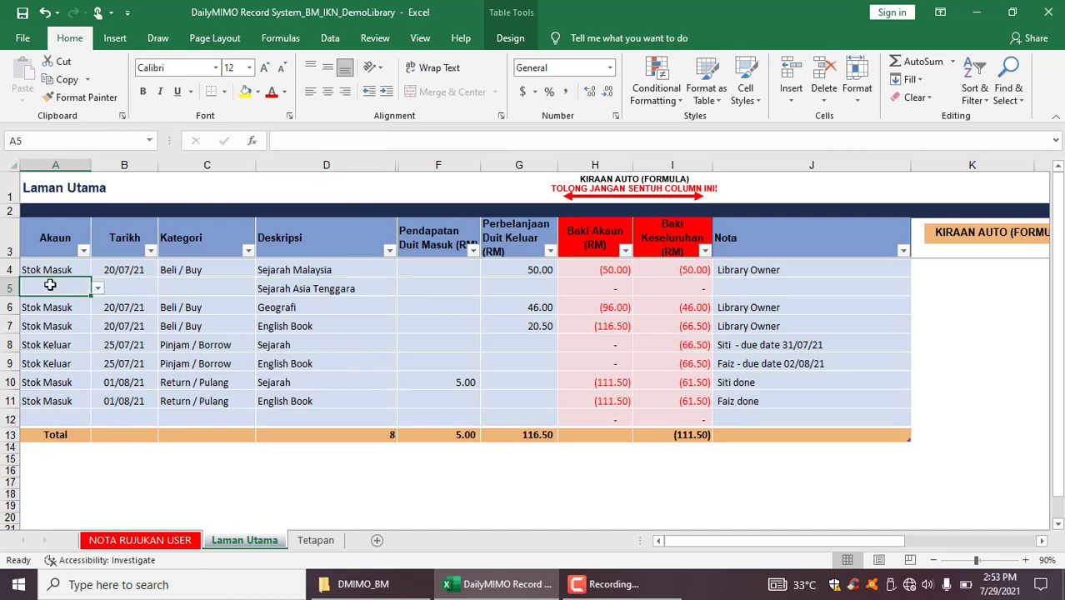
left_click(98, 287)
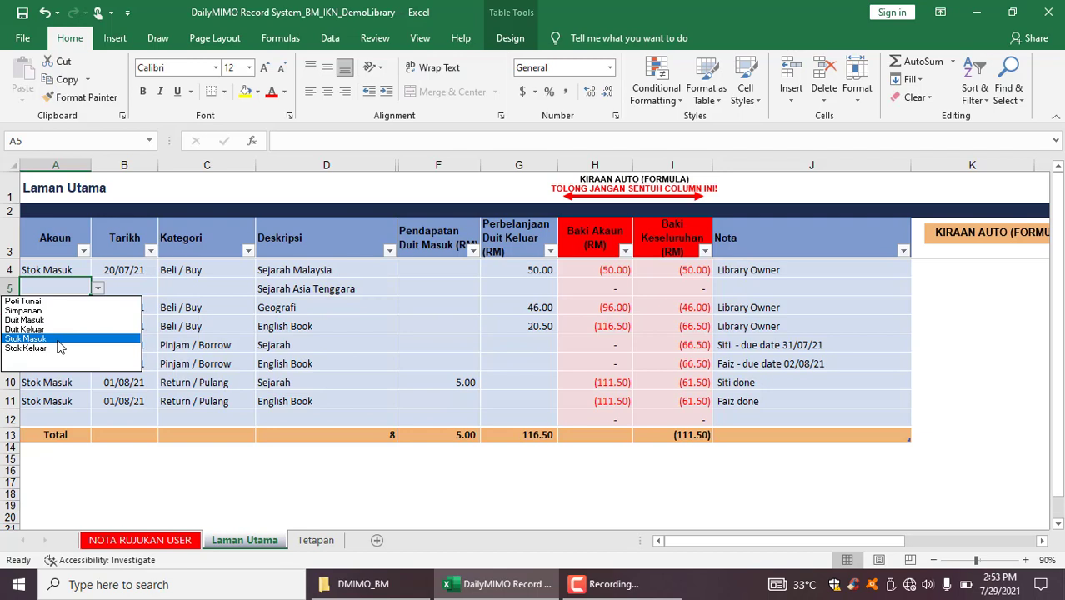
left_click(59, 339)
left_click(152, 290)
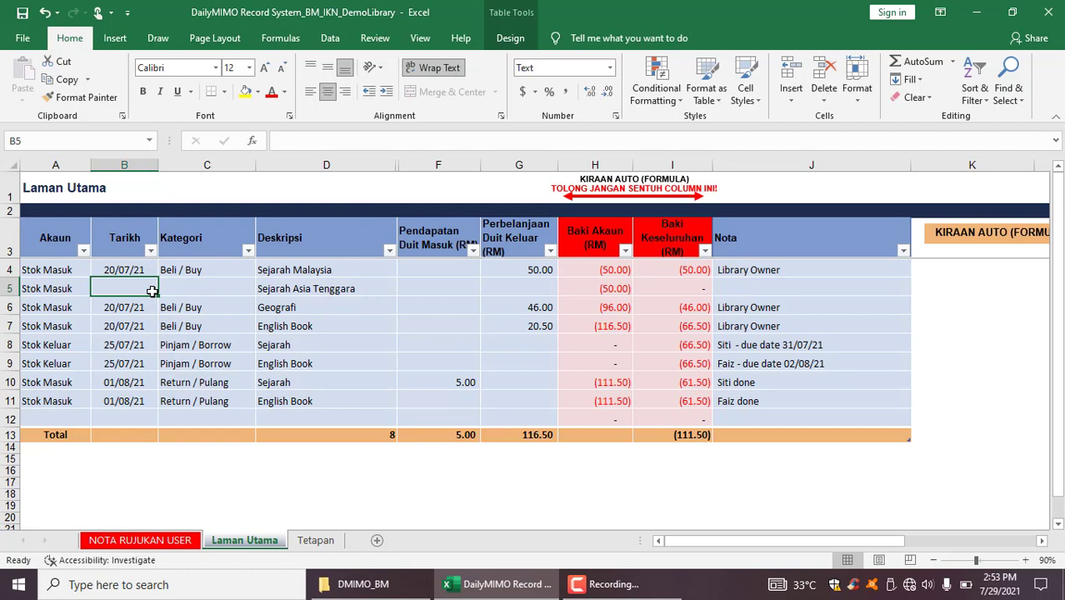
type("2")
type("0/")
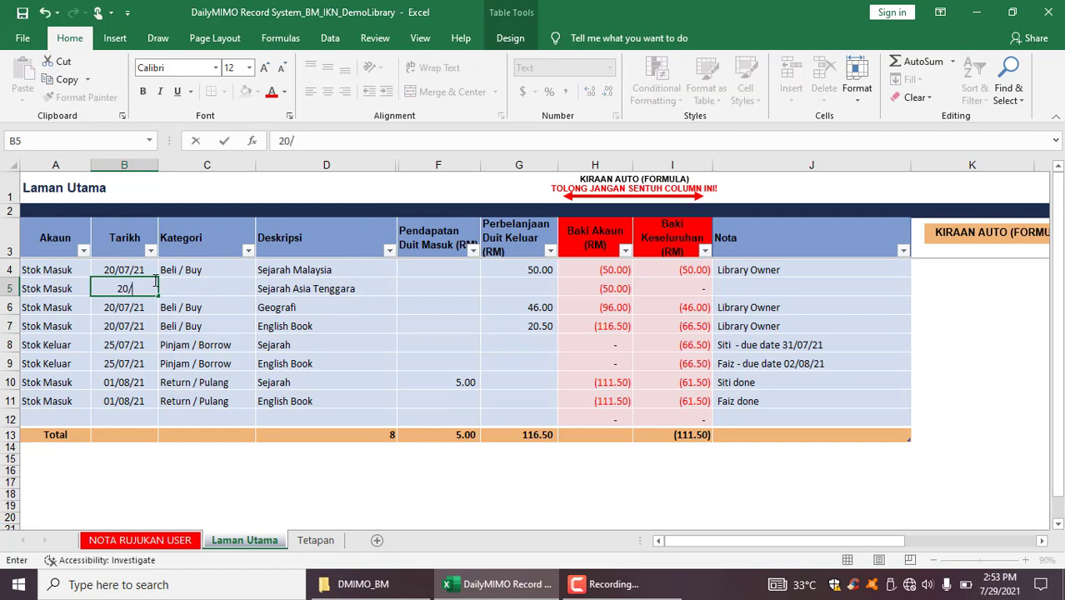
type("07/2")
type("1")
left_click(238, 280)
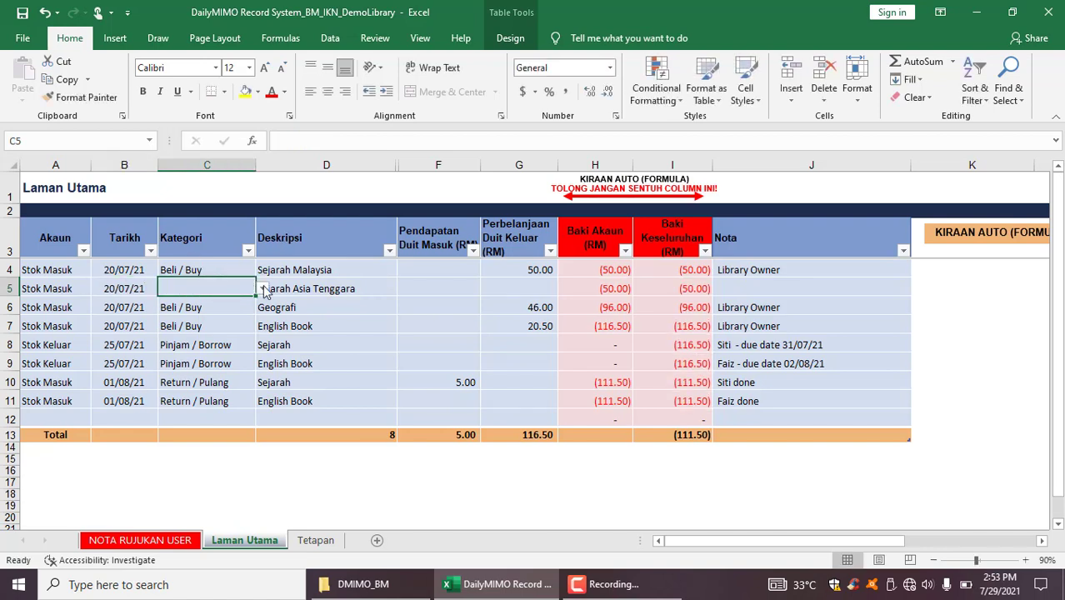
left_click(262, 288)
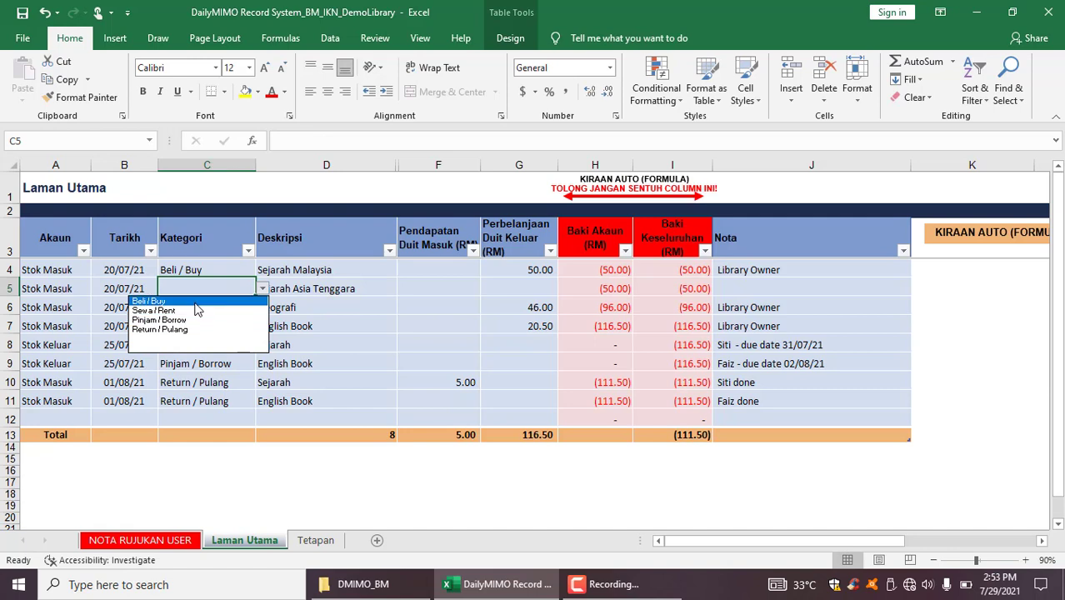
left_click(195, 303)
- Paste Library Owner as the note in J5
left_click(783, 288)
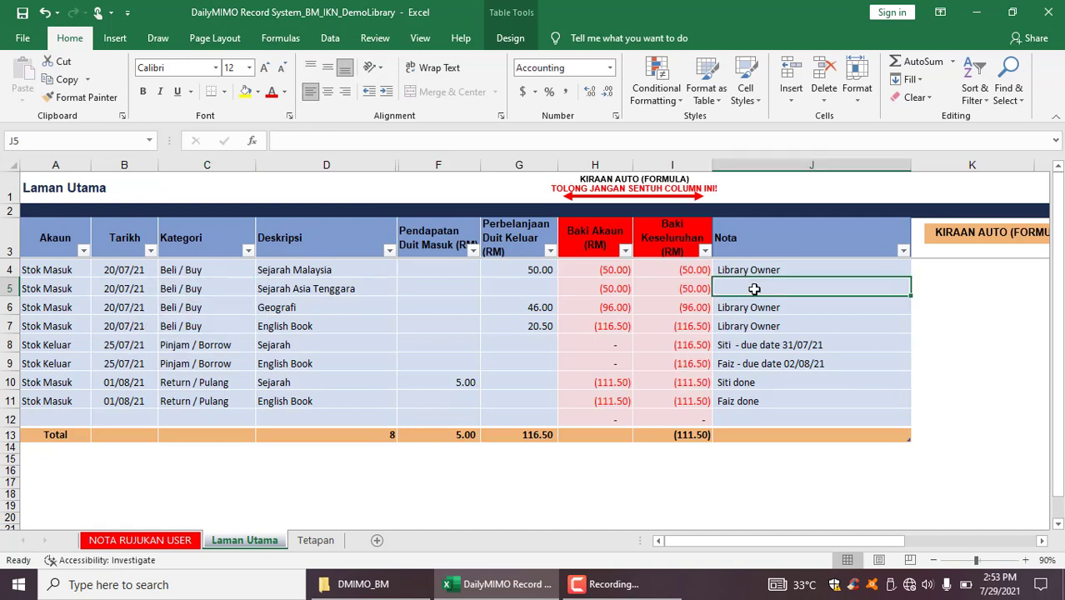
double_click(754, 289)
type("Library Owner")
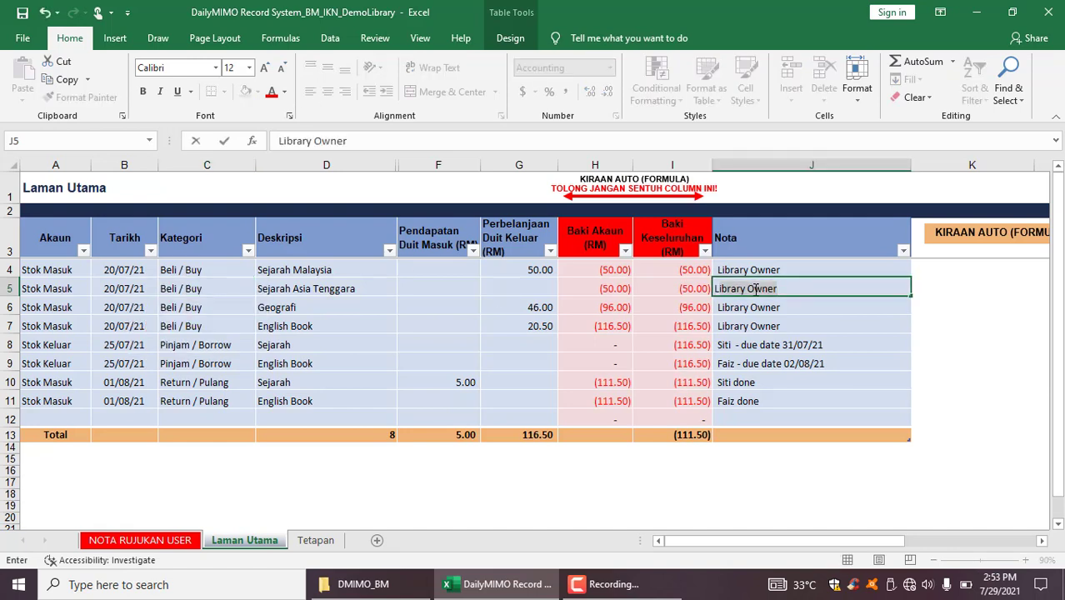
left_click(424, 323)
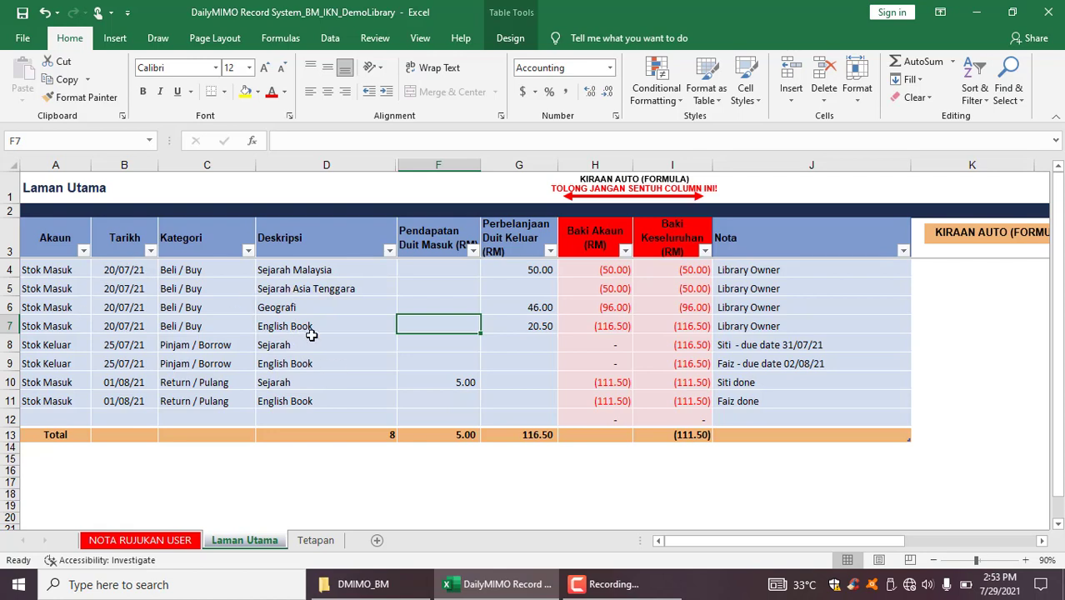
left_click(311, 272)
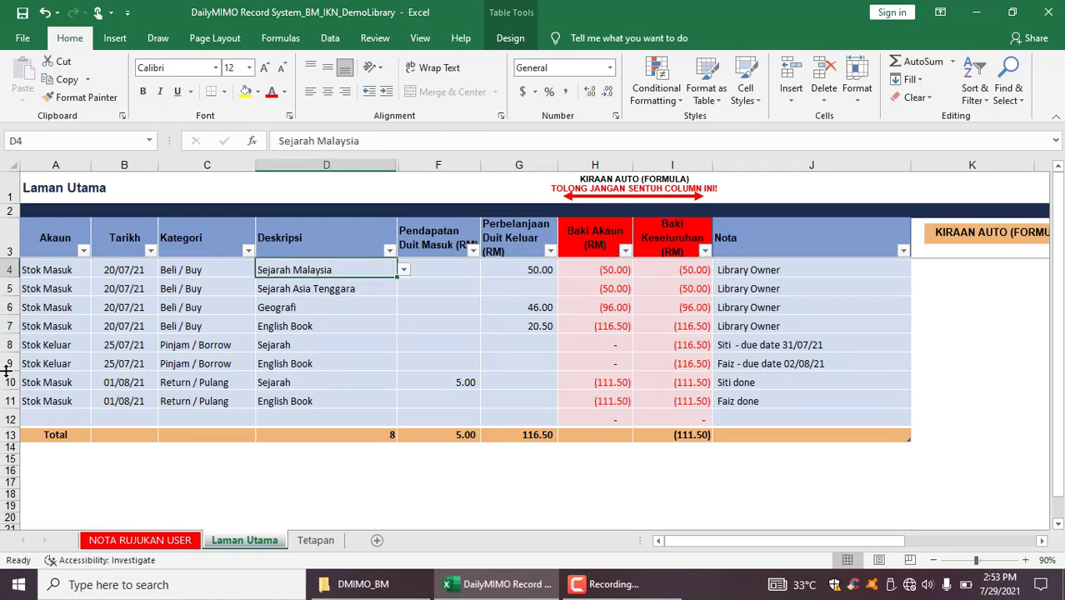
- Insert a new row 5 above Sejarah Asia Tenggara and set its account to Stok Masuk
left_click(9, 288)
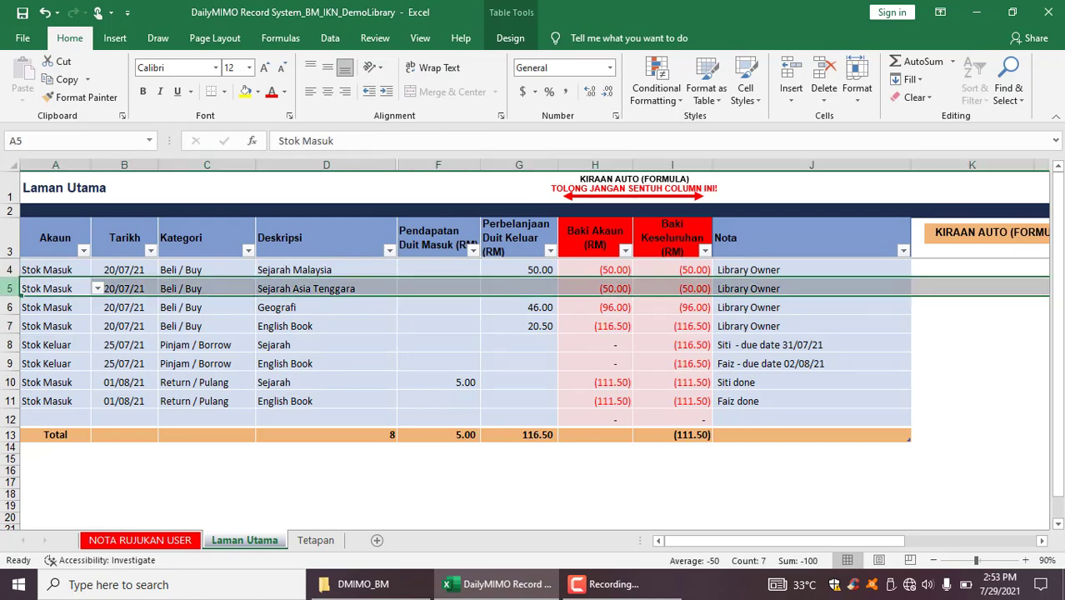
right_click(8, 289)
left_click(37, 396)
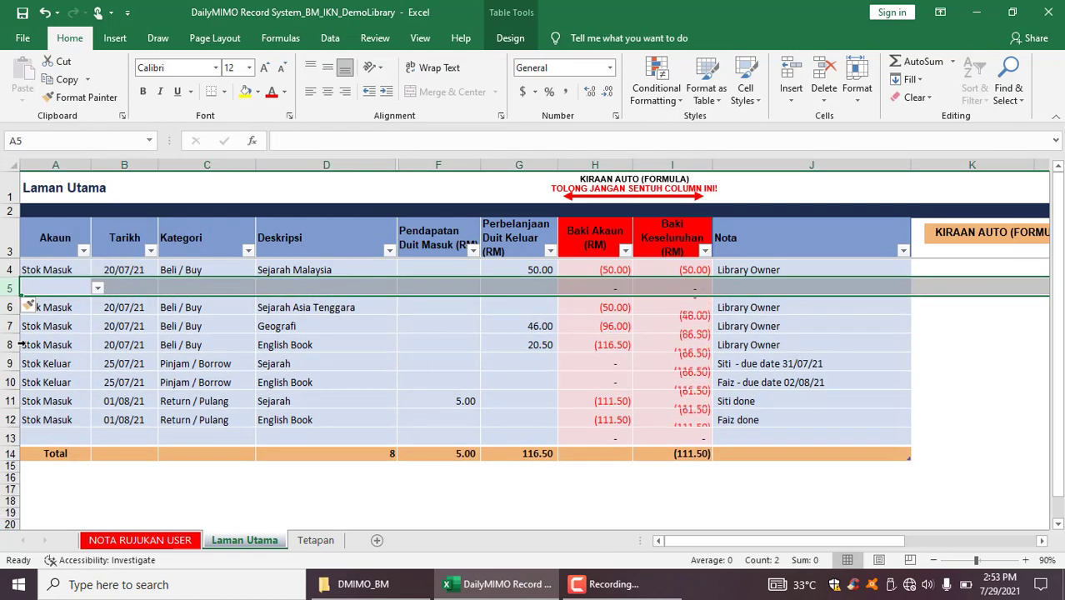
left_click(98, 288)
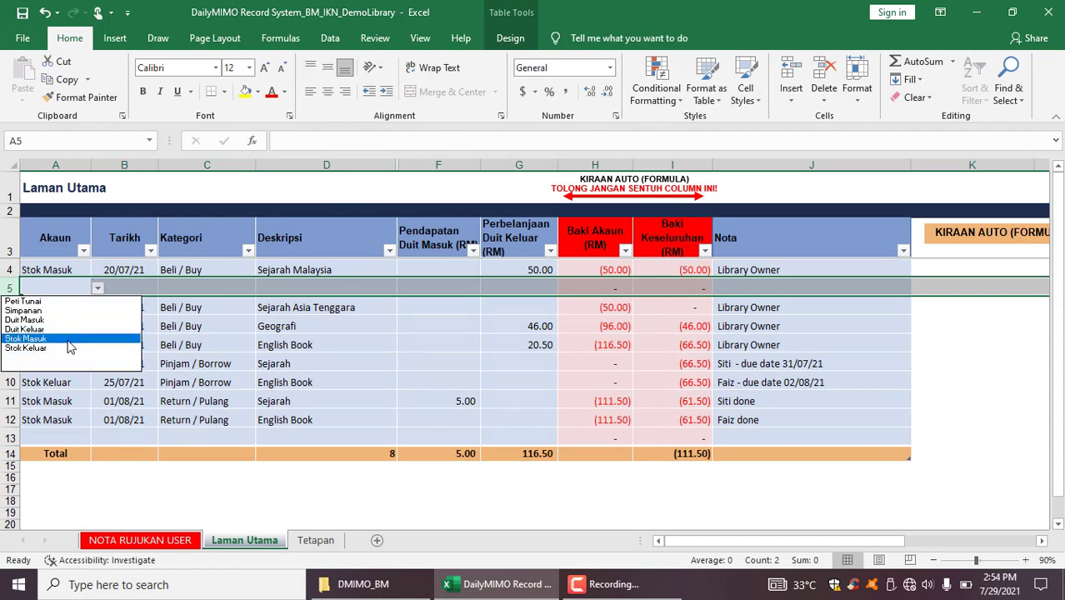
left_click(61, 339)
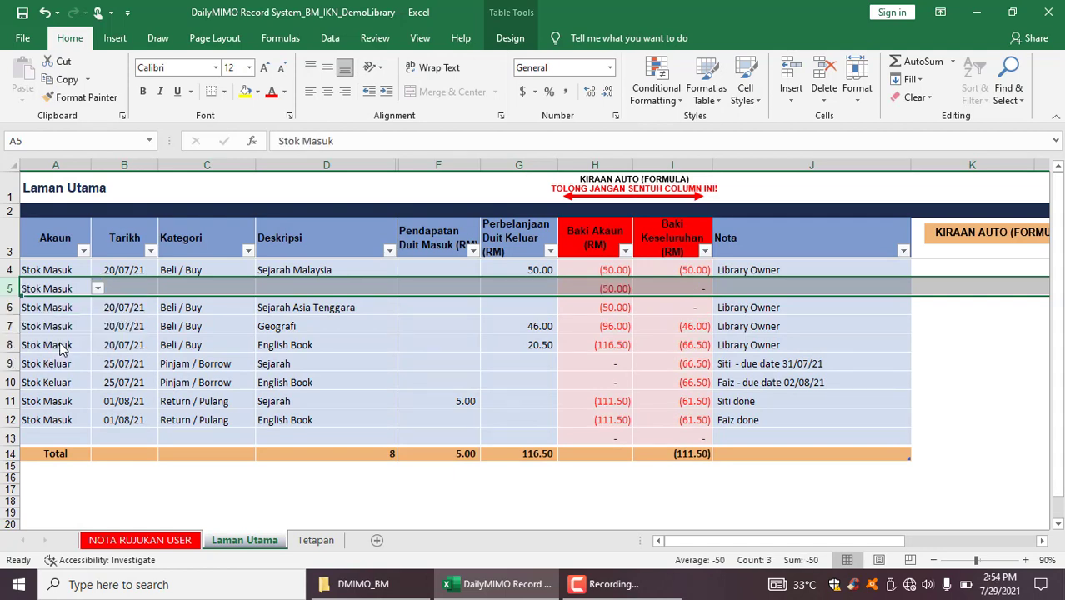
- Enter date 20/07/21 in B5 and set C5's category to Beli / Buy
left_click(125, 285)
type("20")
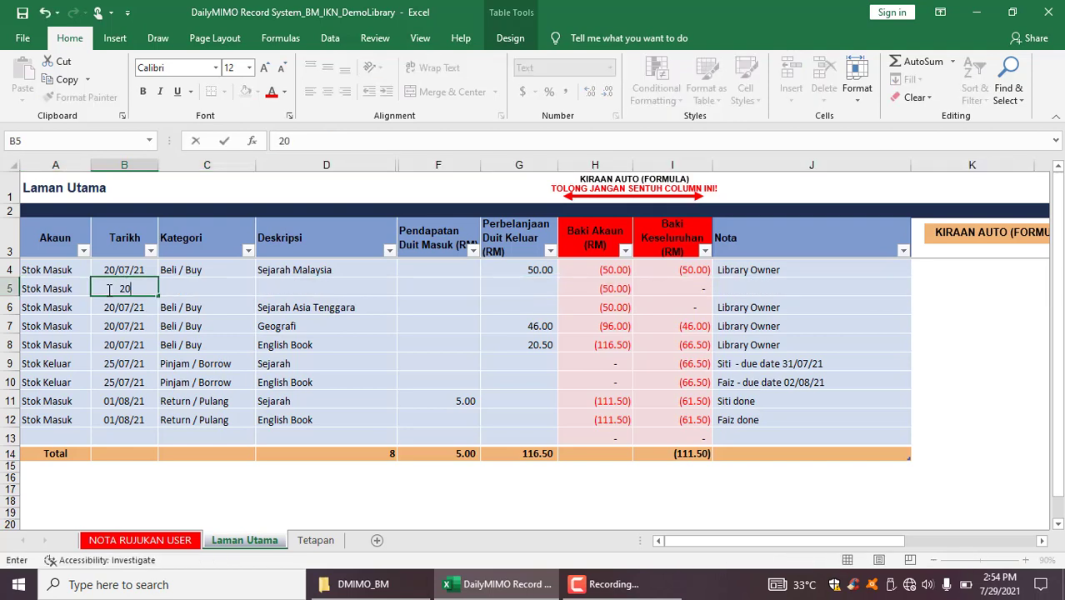
type("/0")
type("7/21")
left_click(219, 281)
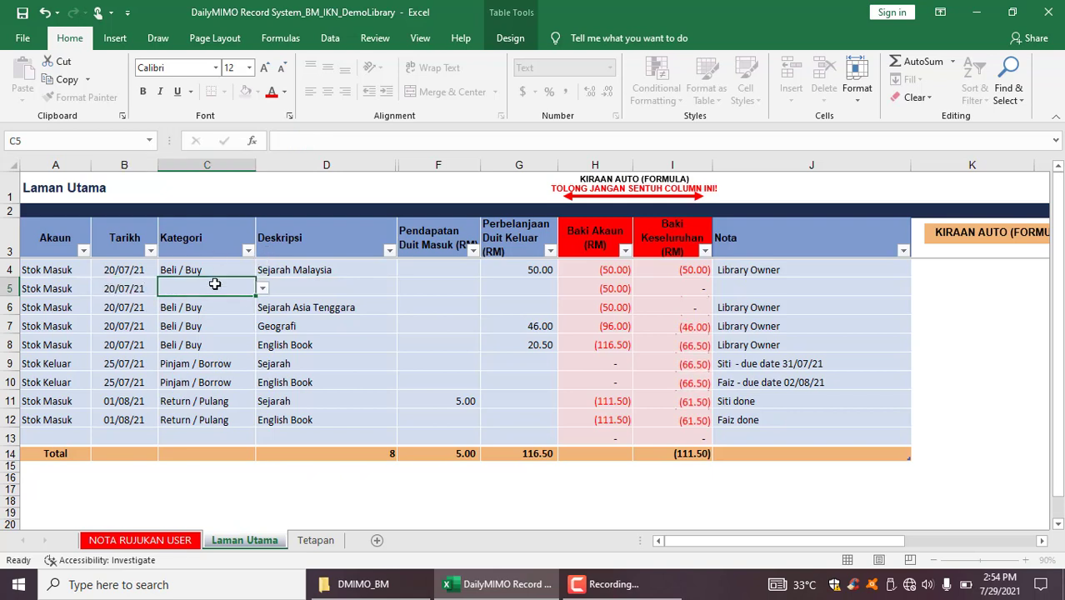
left_click(263, 290)
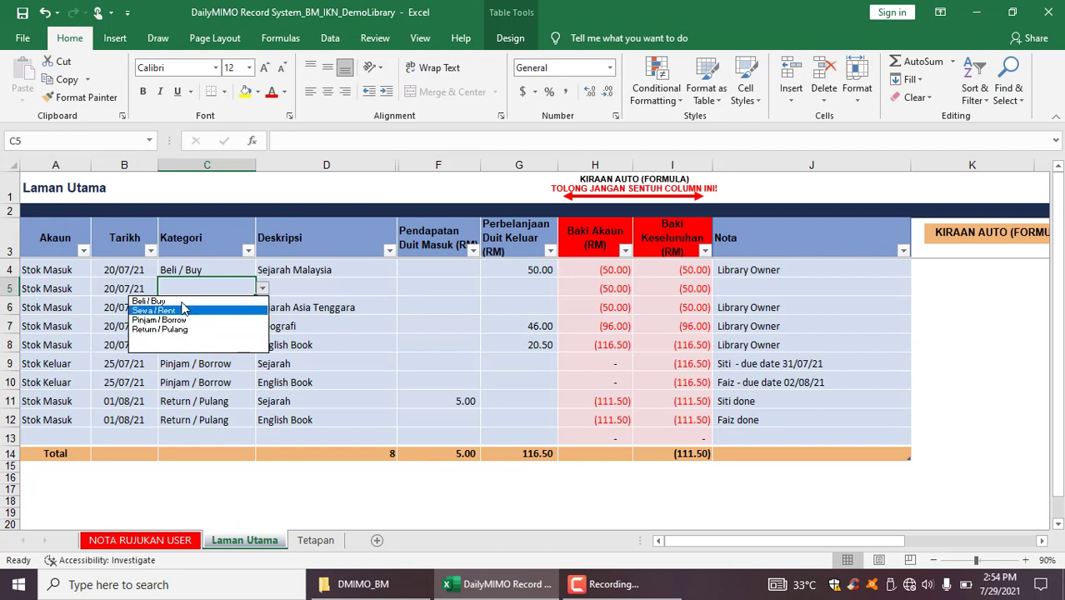
left_click(182, 303)
double_click(304, 285)
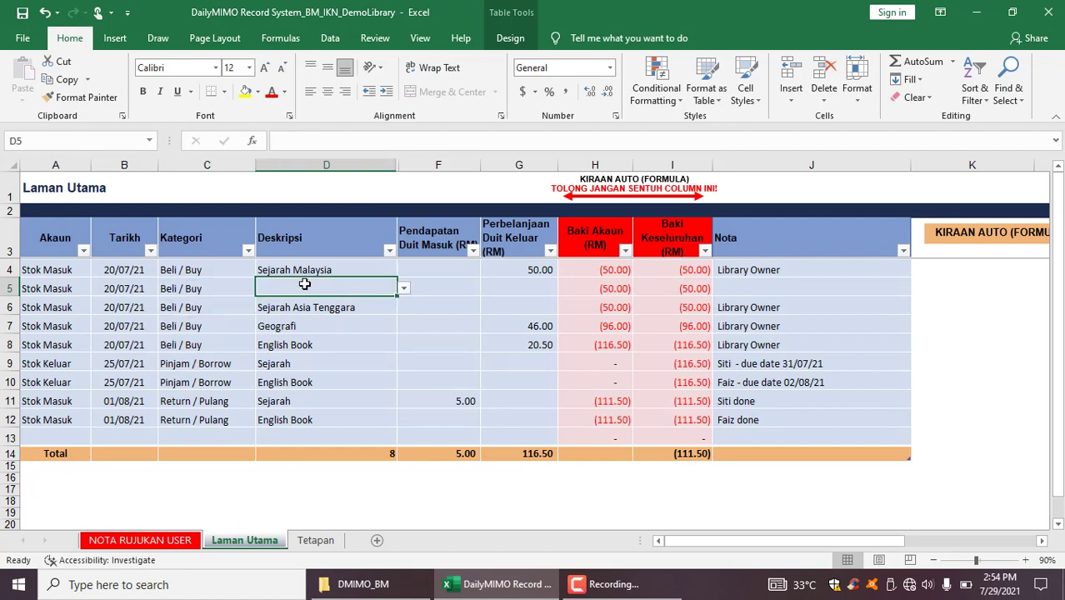
- On the Tetapan sheet, keep E8 as Sejarah, discarding the autocompleted Malaysia text
left_click(325, 541)
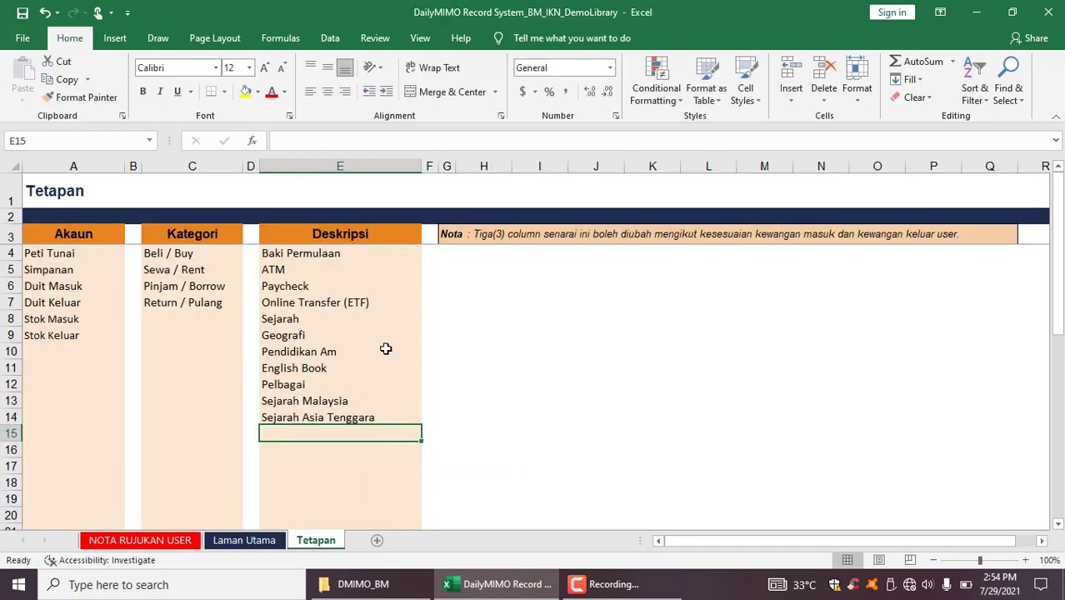
double_click(322, 317)
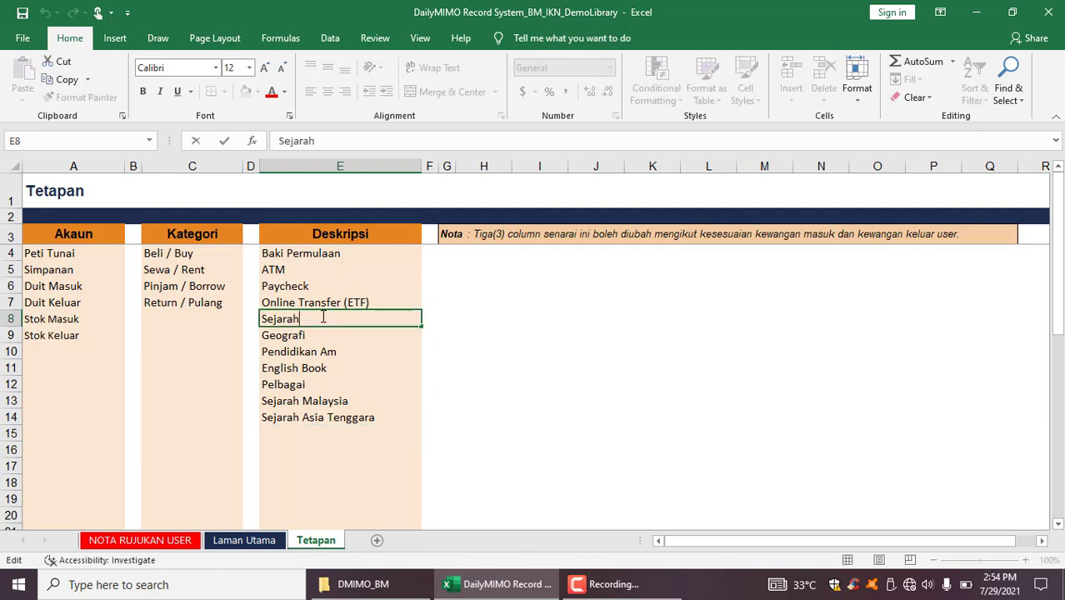
type("M")
key("BackSpace")
key("BackSpace")
key("BackSpace")
key("Return")
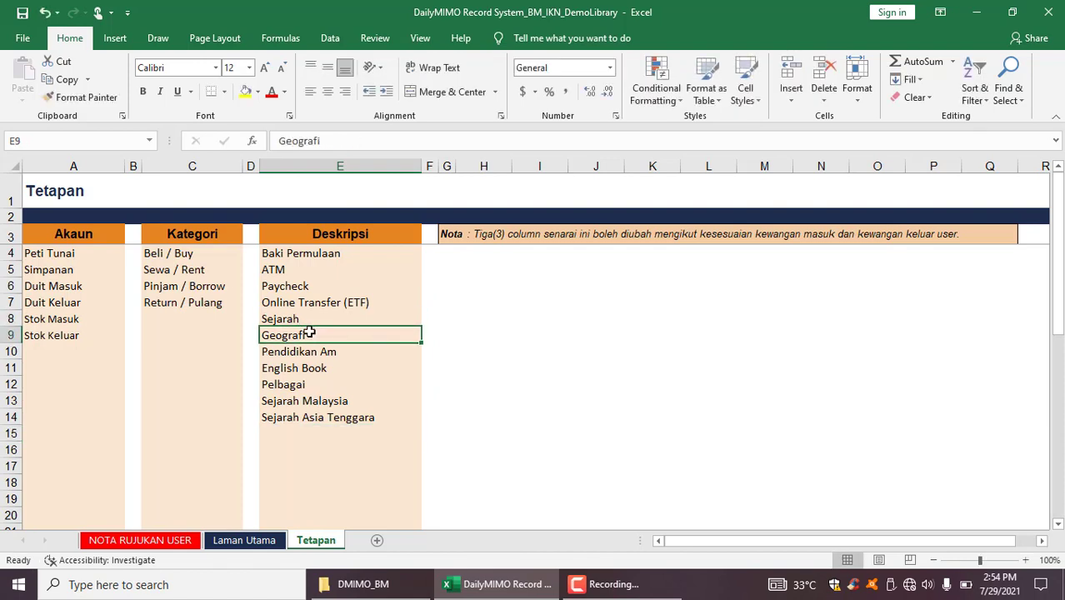
- Copy the Sejarah Asia Tenggara entry from E14 into E15
left_click(292, 430)
left_click(300, 403)
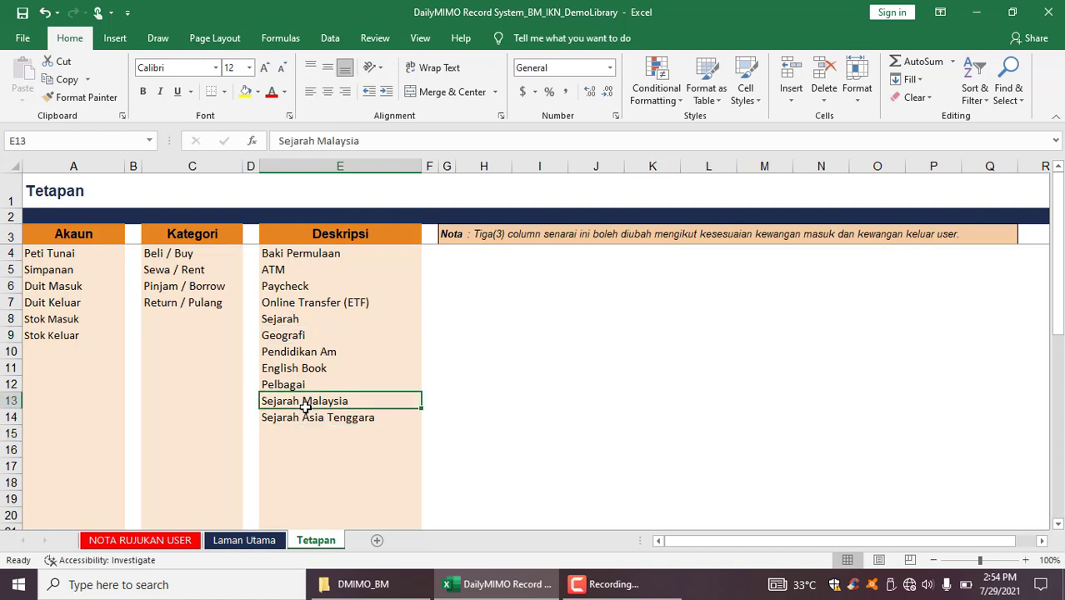
left_click(287, 418)
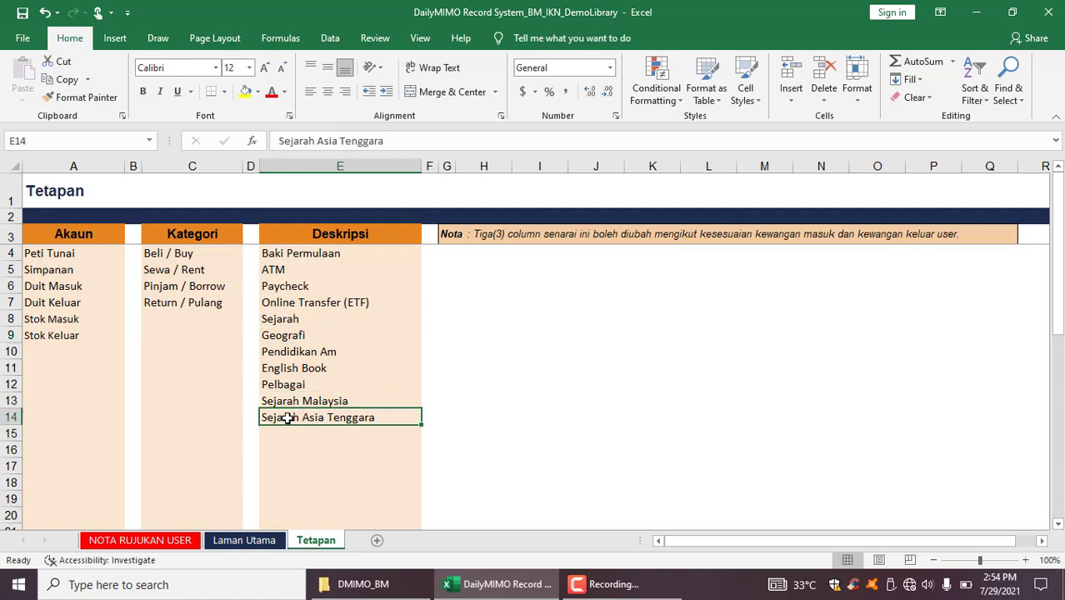
key("ctrl+c")
left_click(285, 435)
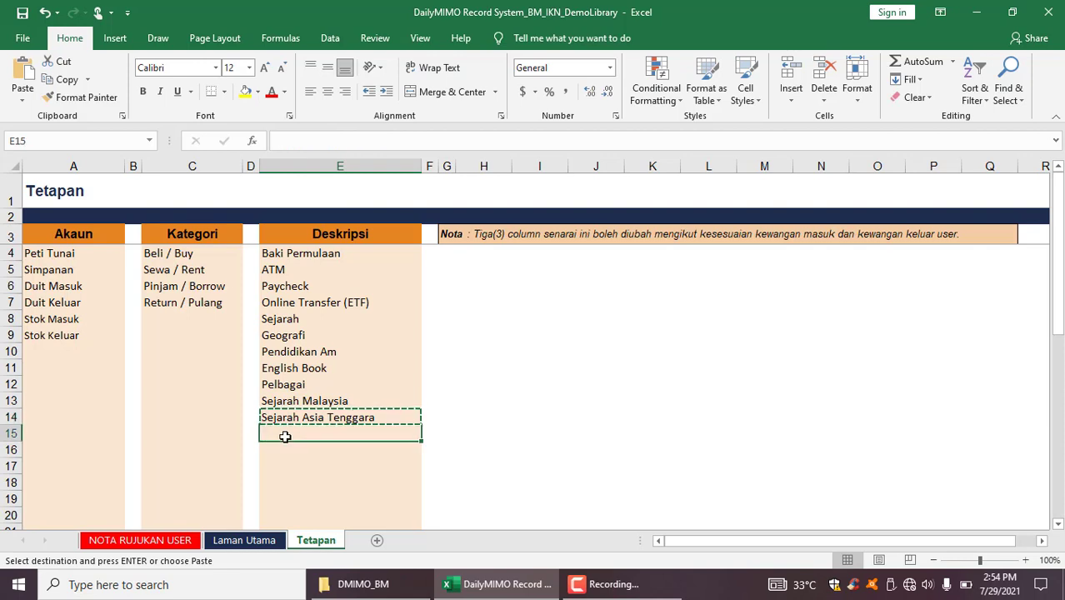
key("ctrl+v")
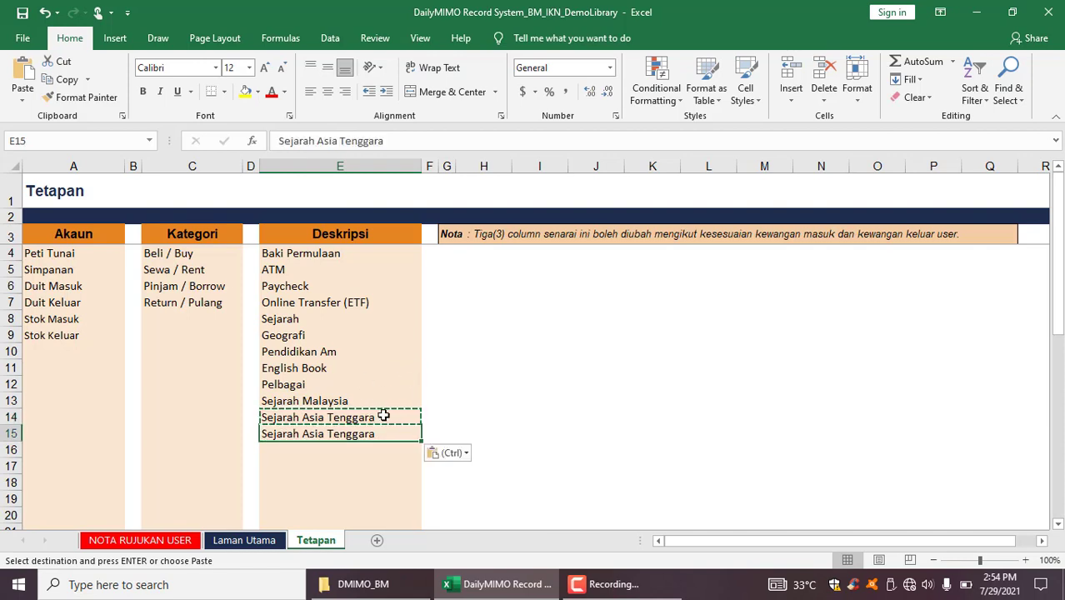
- Append 1 to the E14 entry and 2 to the E15 entry
double_click(385, 417)
type("1")
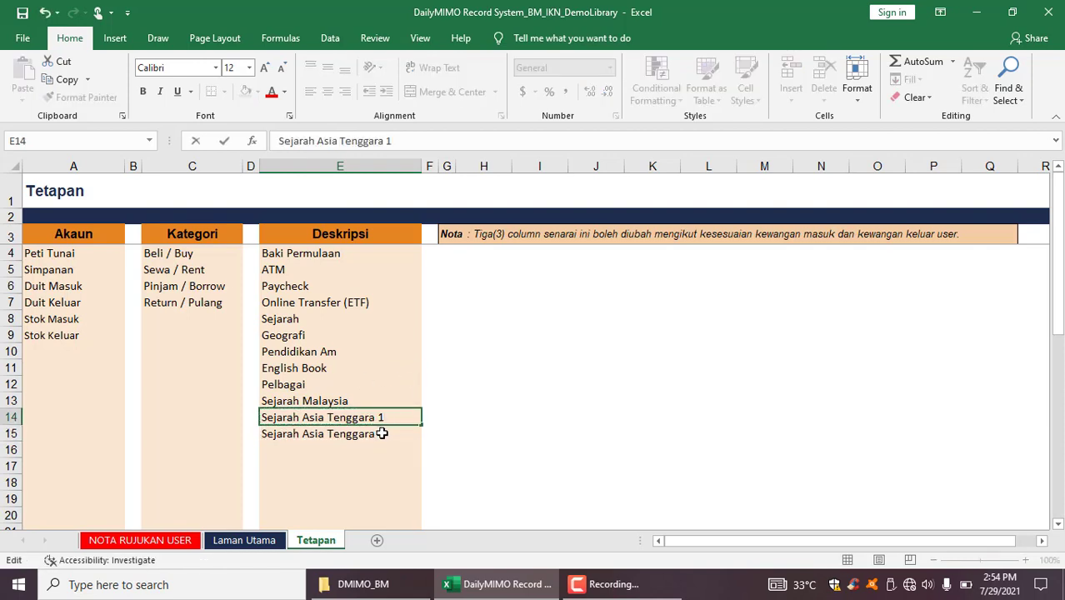
double_click(382, 435)
key("Escape")
double_click(382, 434)
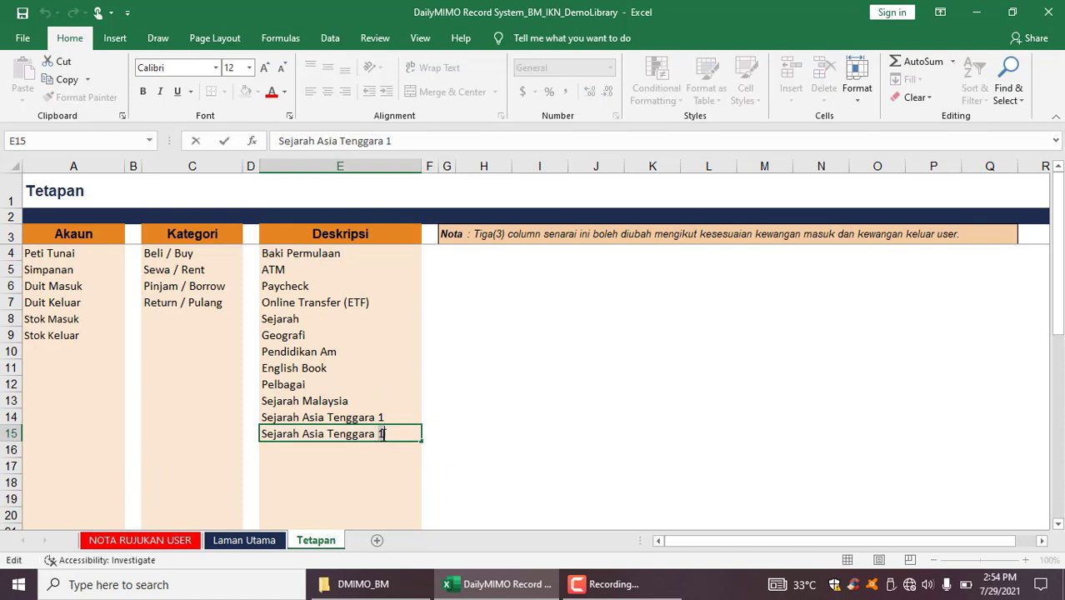
type("2")
left_click(491, 434)
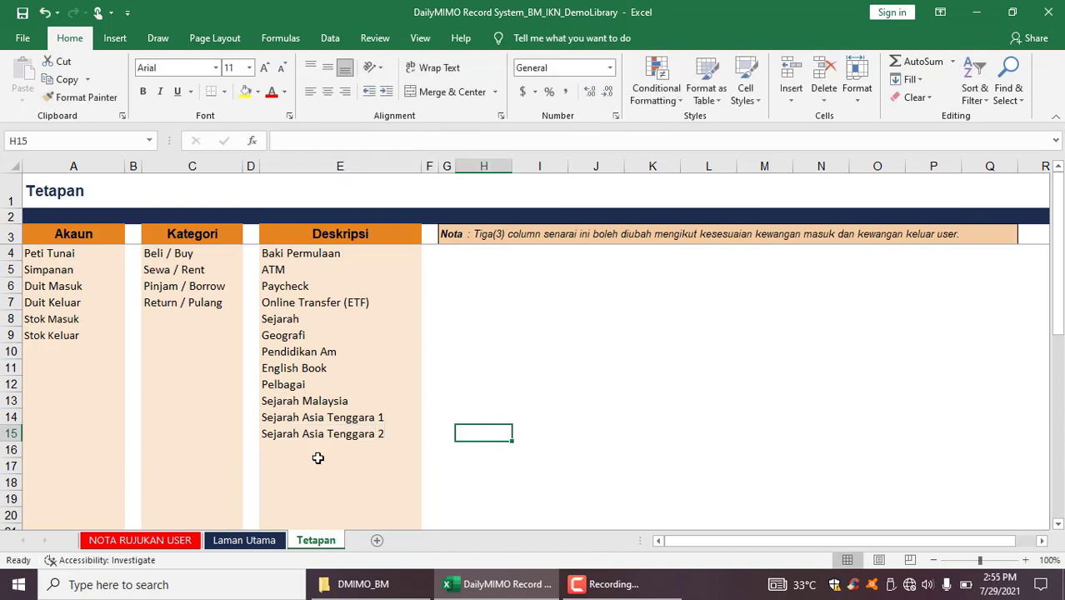
double_click(372, 436)
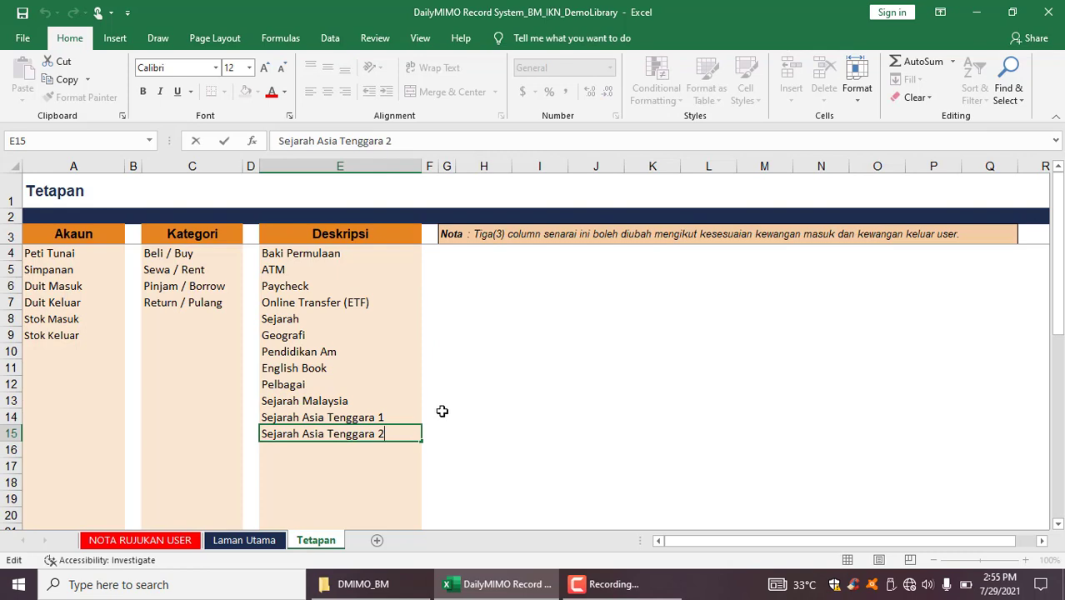
- Add 'unit' so the entries read Sejarah Asia Tenggara unit 1 and unit 2
double_click(379, 417)
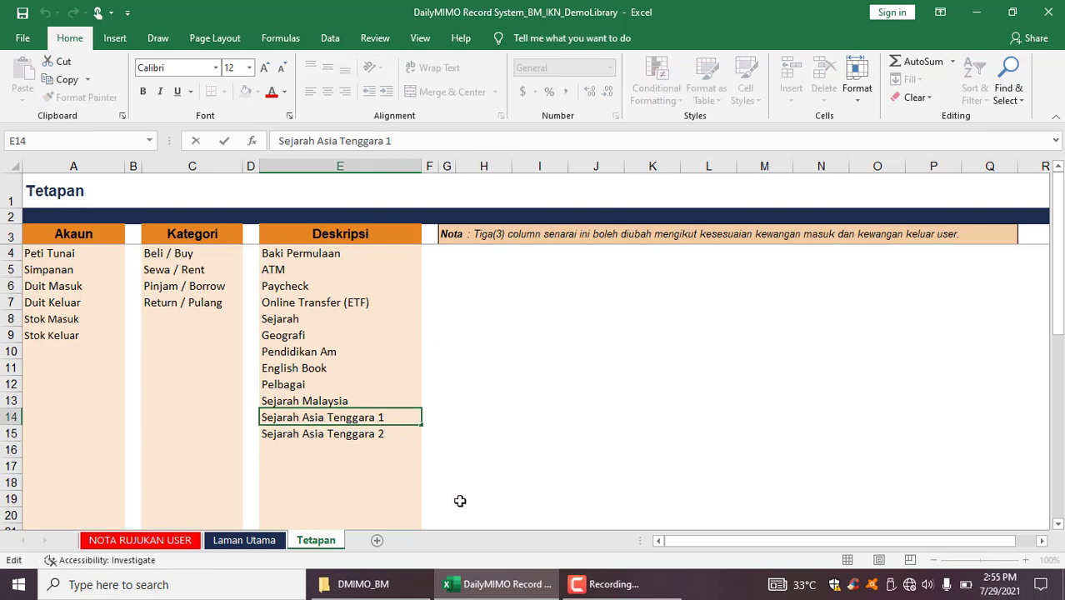
type("unit")
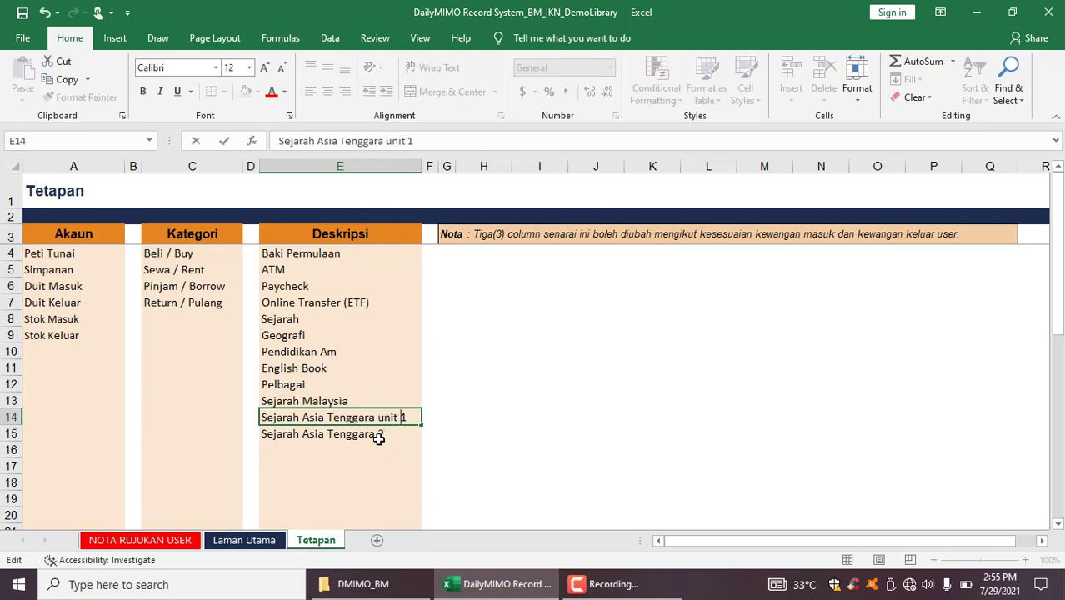
left_click(378, 434)
double_click(378, 434)
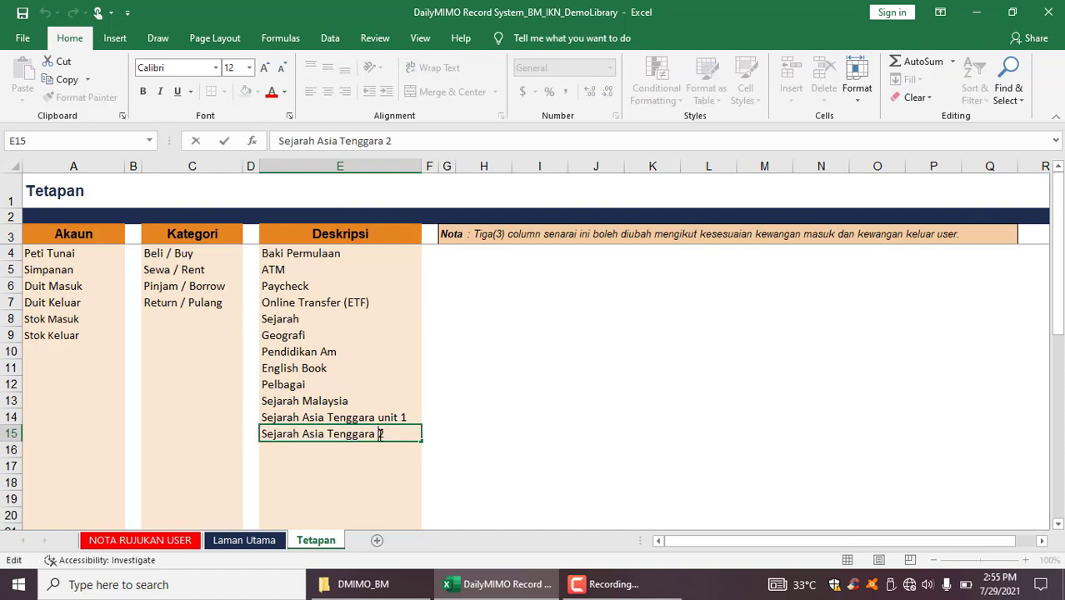
type("unit")
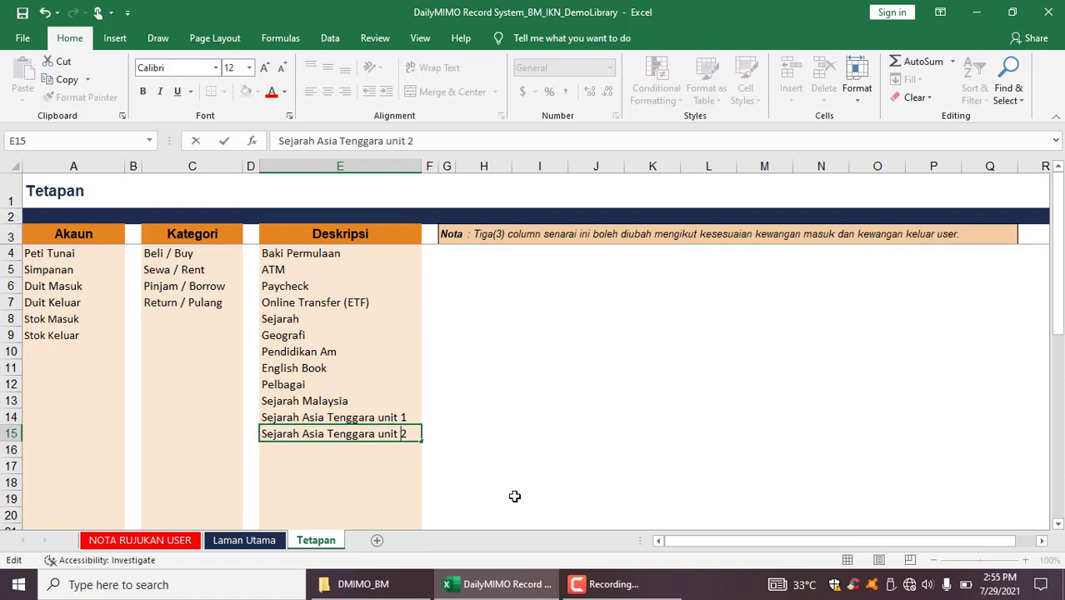
left_click(512, 493)
left_click(384, 451)
left_click(358, 404)
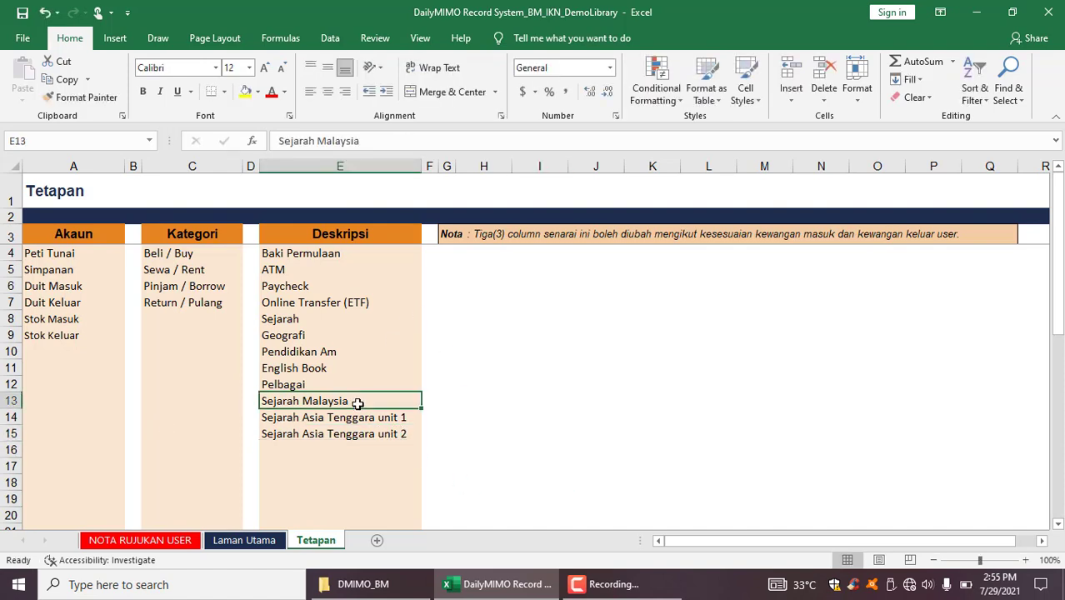
left_click(299, 430)
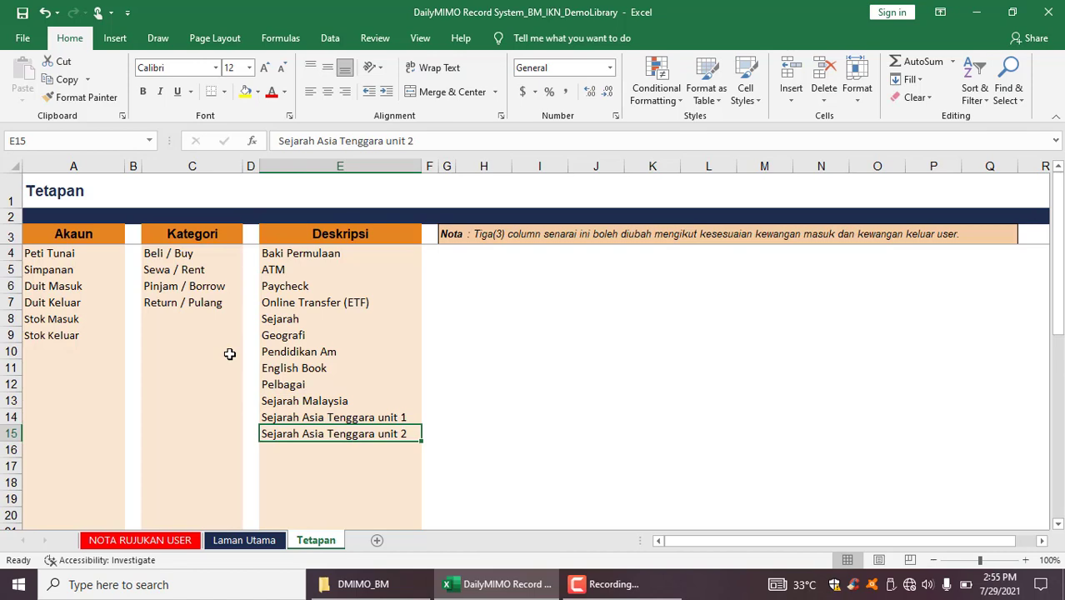
- Back on Laman Utama, choose Sejarah Asia Tenggara unit 1 for D5
left_click(247, 546)
left_click(298, 338)
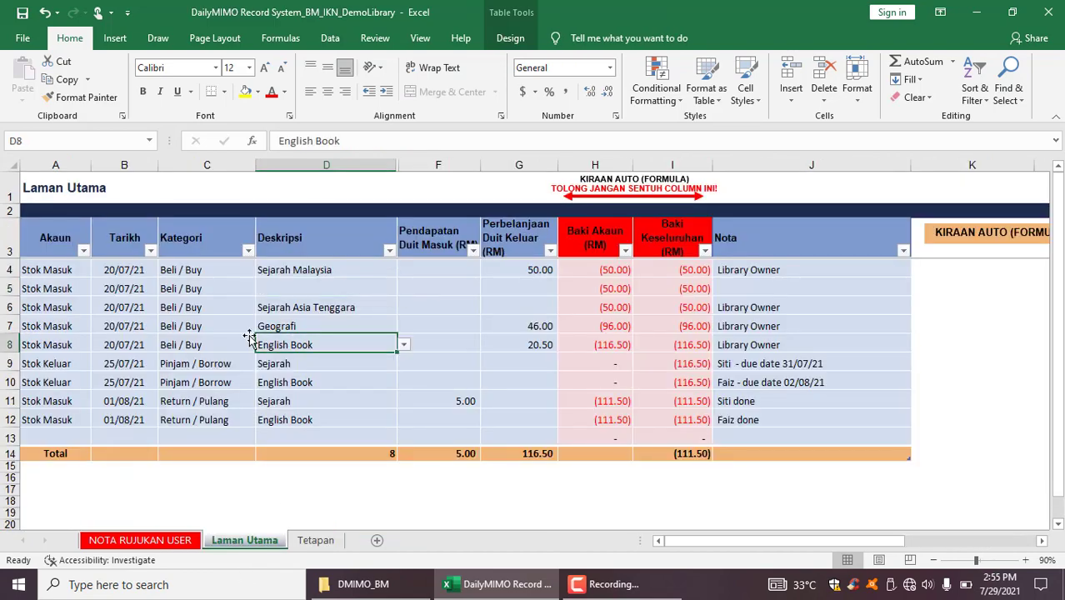
left_click(376, 280)
left_click(403, 288)
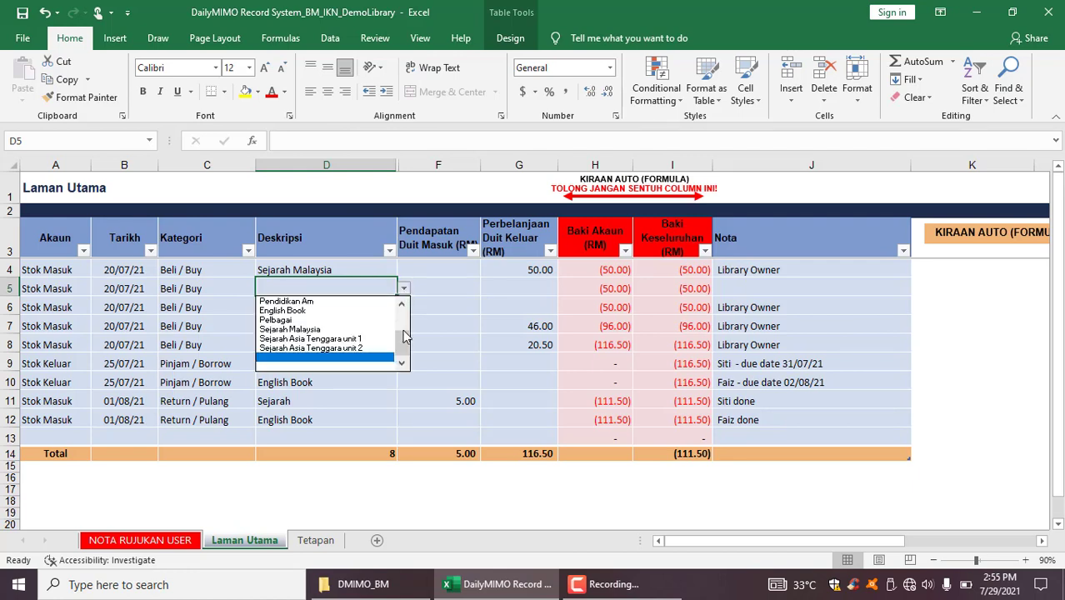
left_click(367, 338)
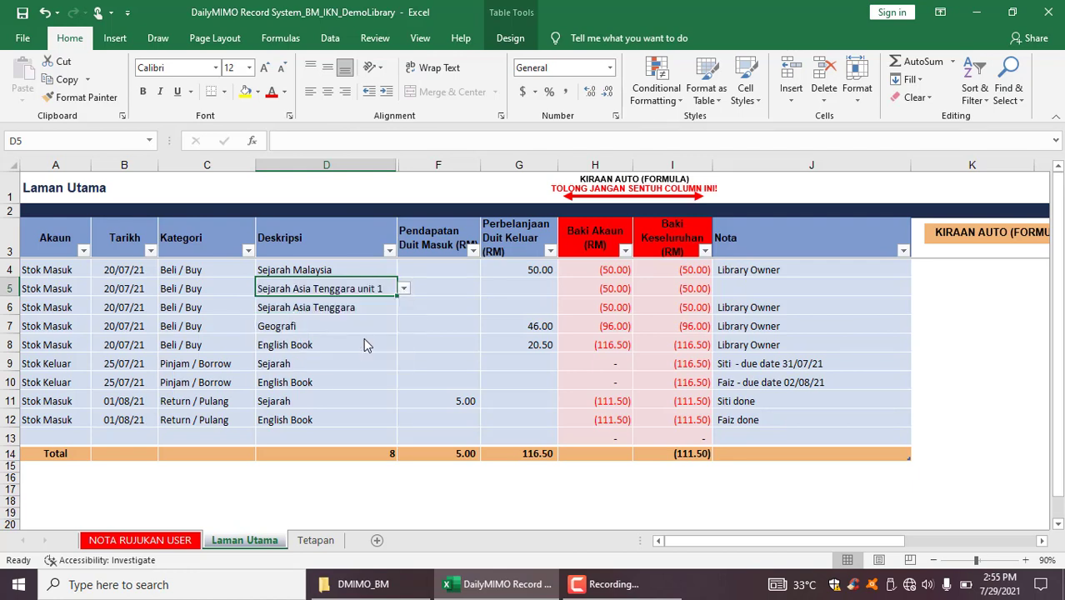
- Choose Sejarah Asia Tenggara unit 2 from D6's dropdown list
left_click(322, 312)
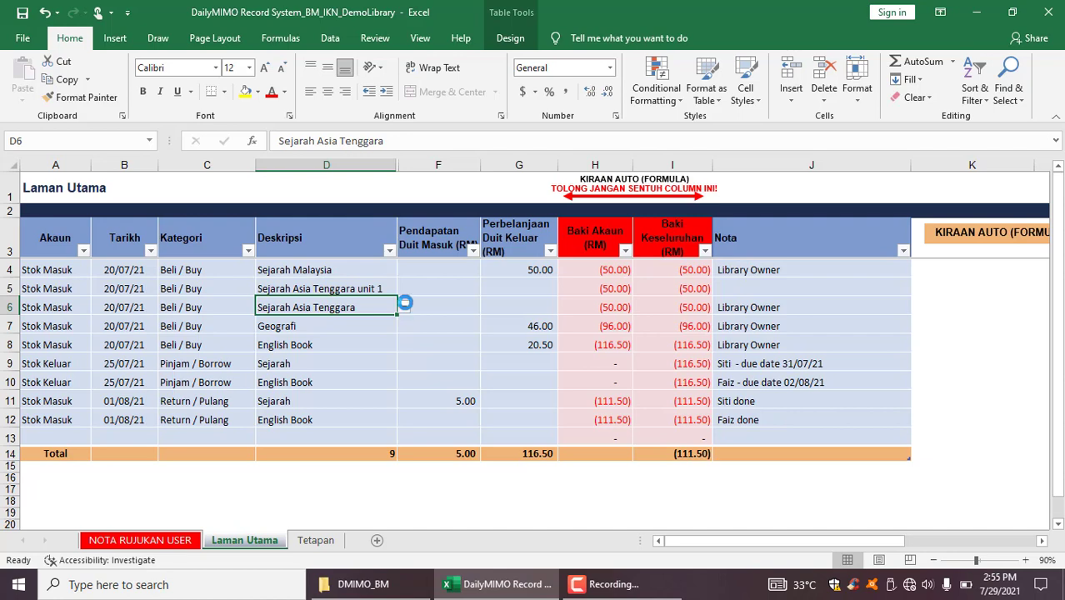
left_click(403, 307)
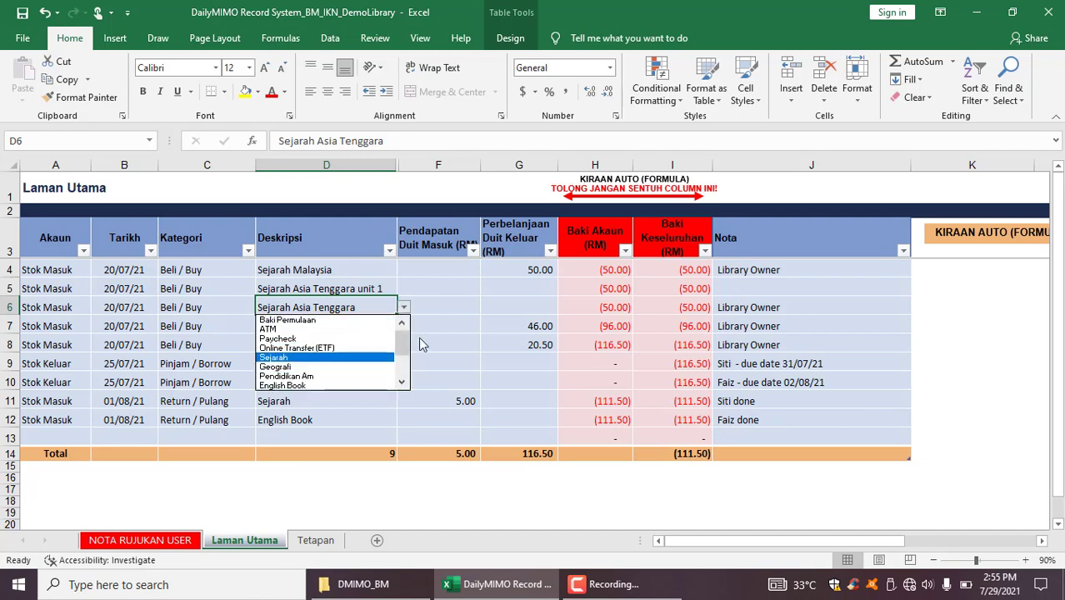
left_click_drag(404, 341, 402, 379)
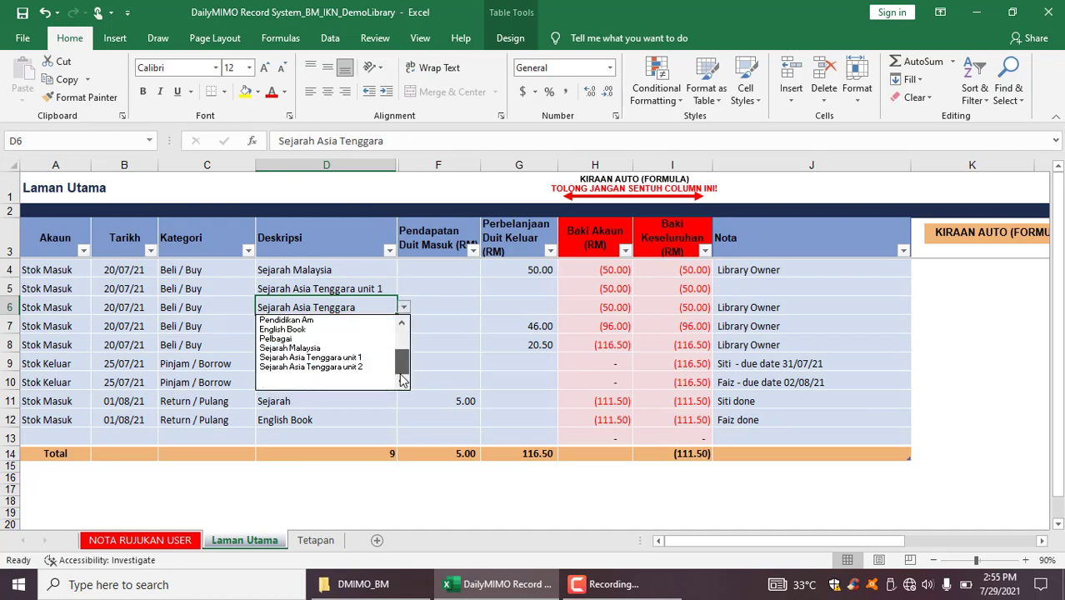
left_click(326, 367)
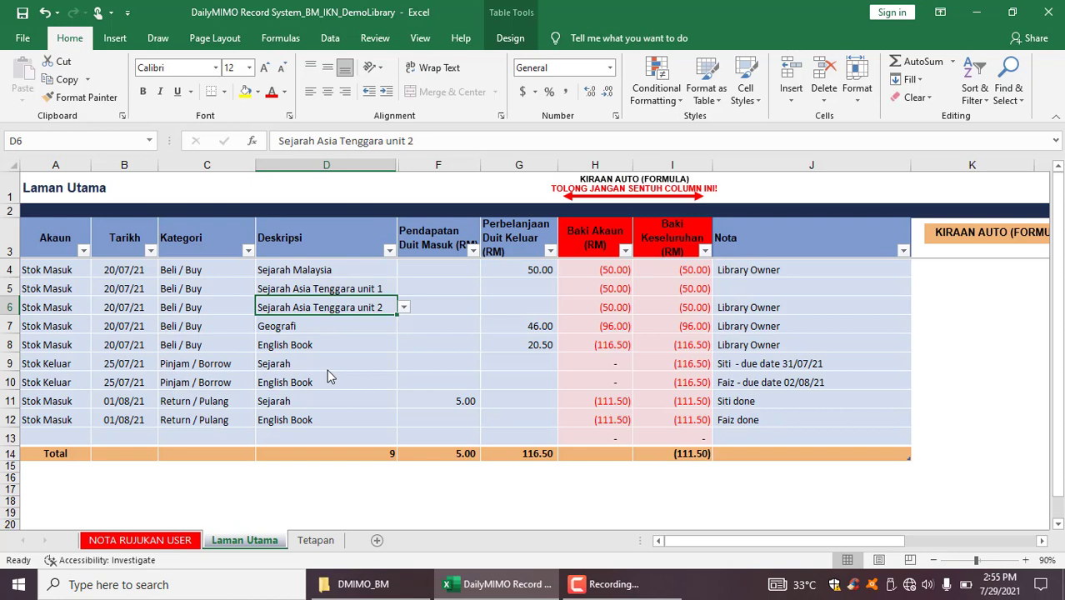
- Enter a 20.00 expense in G5 and G6, correcting G6 from 220 to 20
left_click(493, 302)
left_click(528, 289)
type("2")
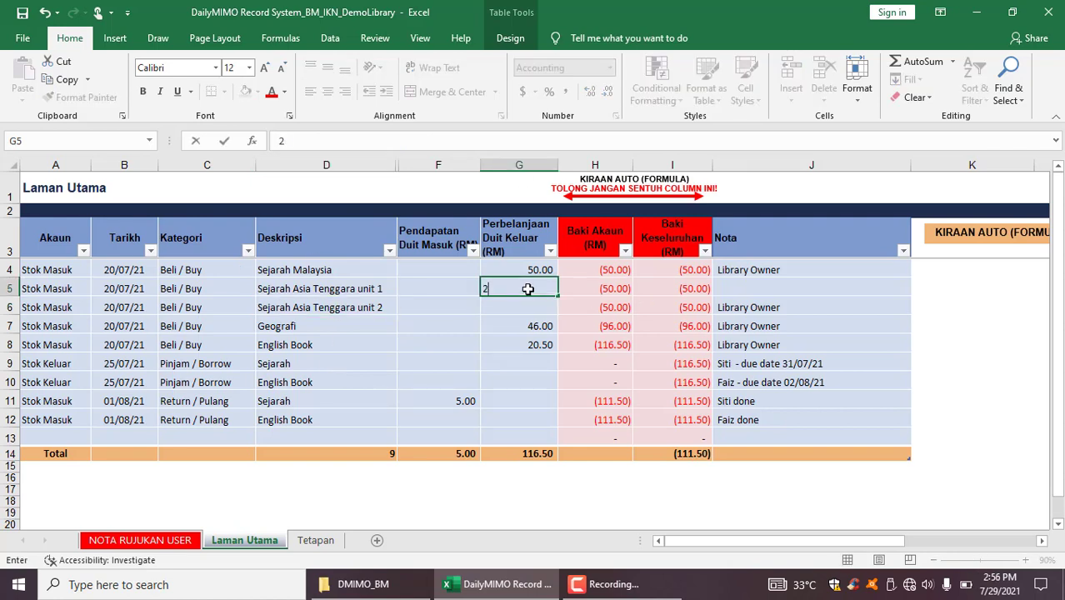
type("0")
key("Return")
type("220")
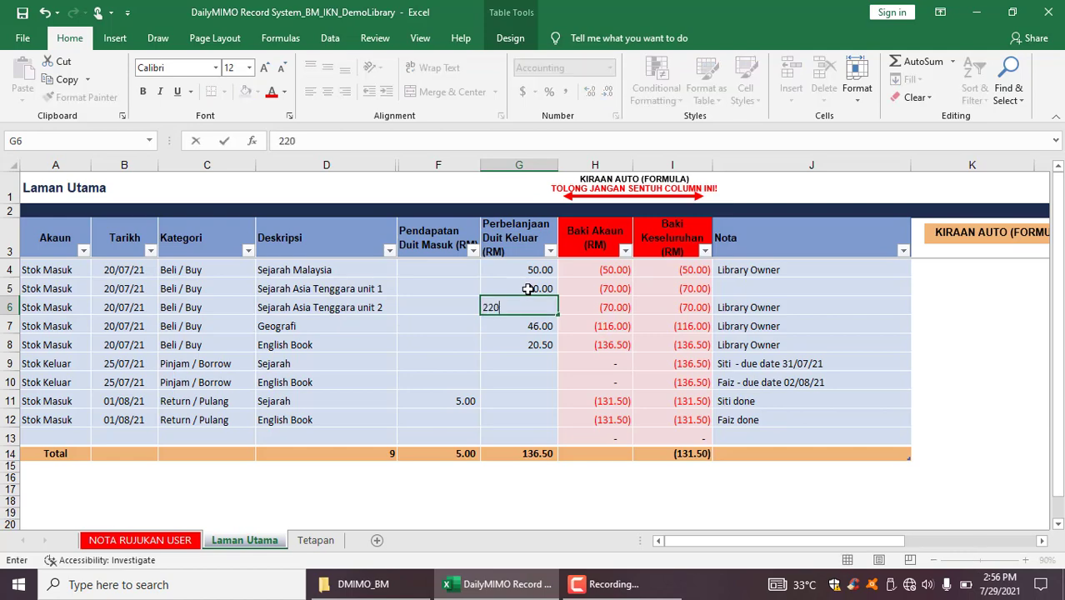
key("Return")
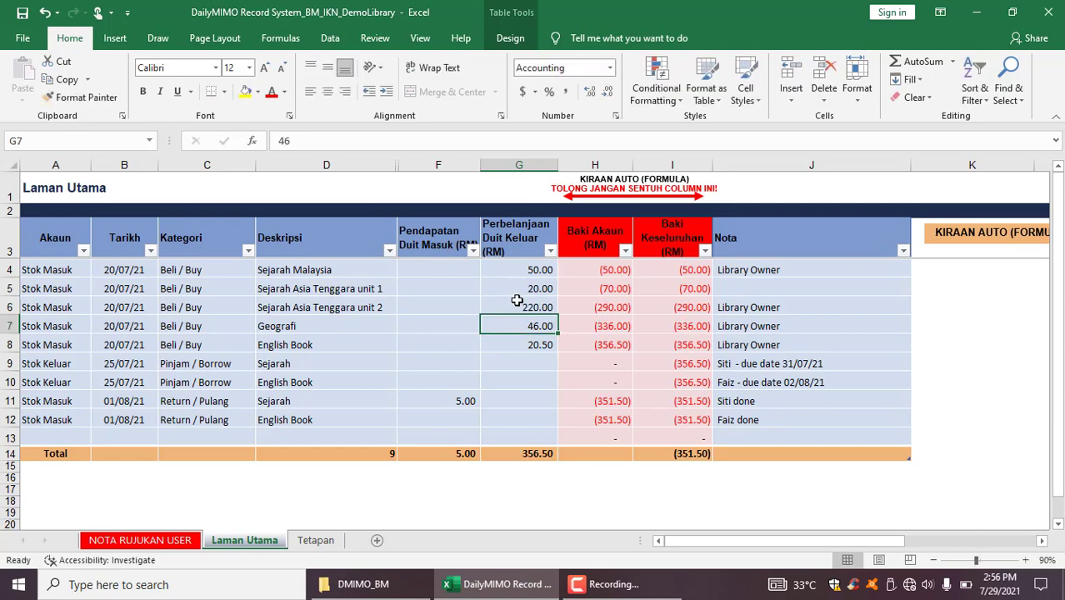
left_click(517, 302)
type("20")
key("Left")
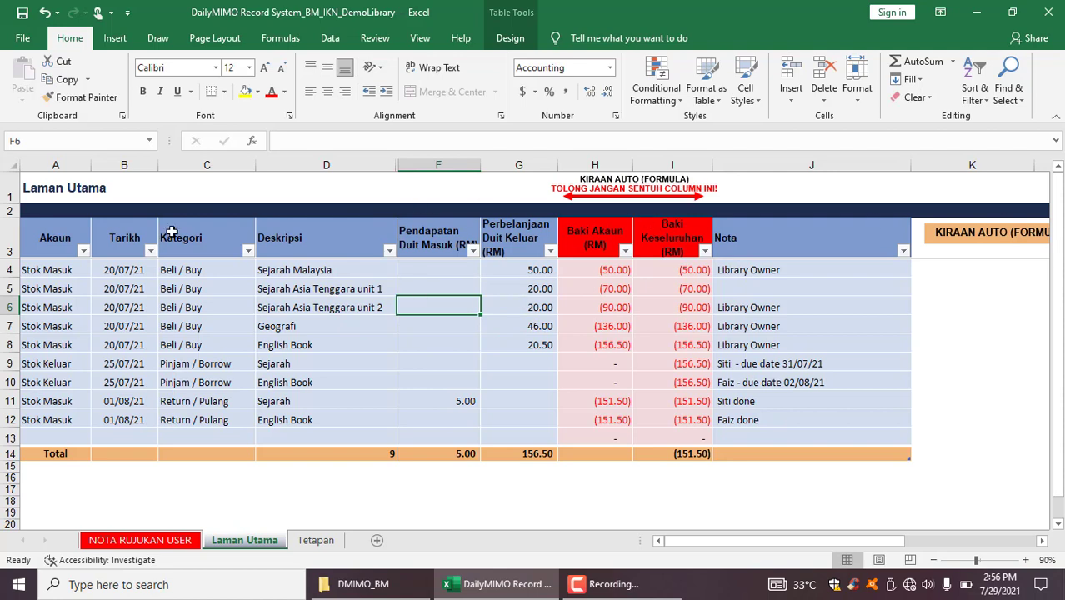
- Type Library Owner as J5's note and check the running balance formula in I9
left_click(766, 287)
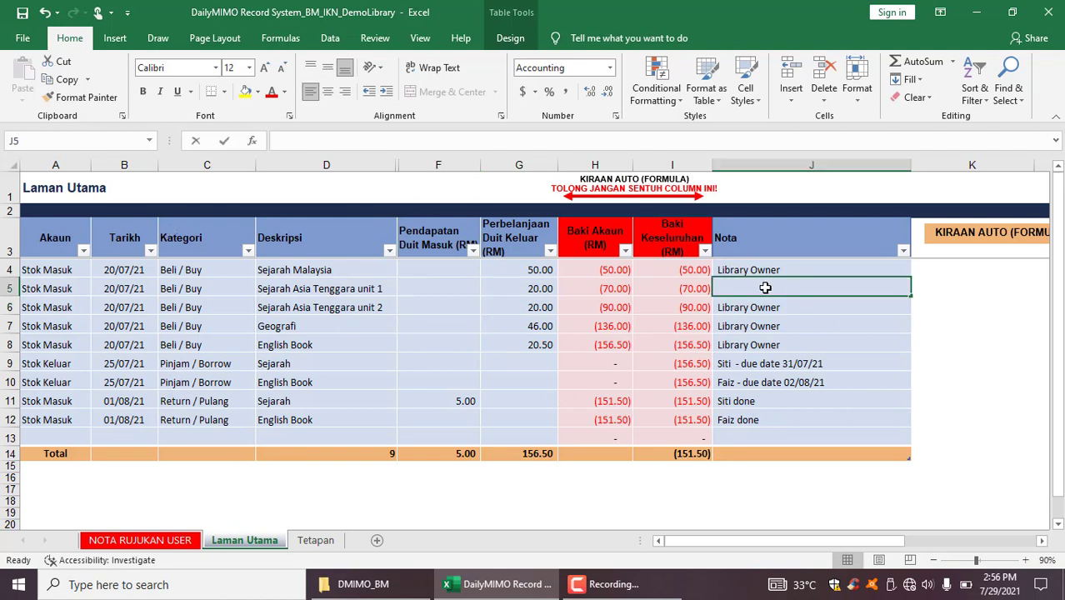
type("Library Owner")
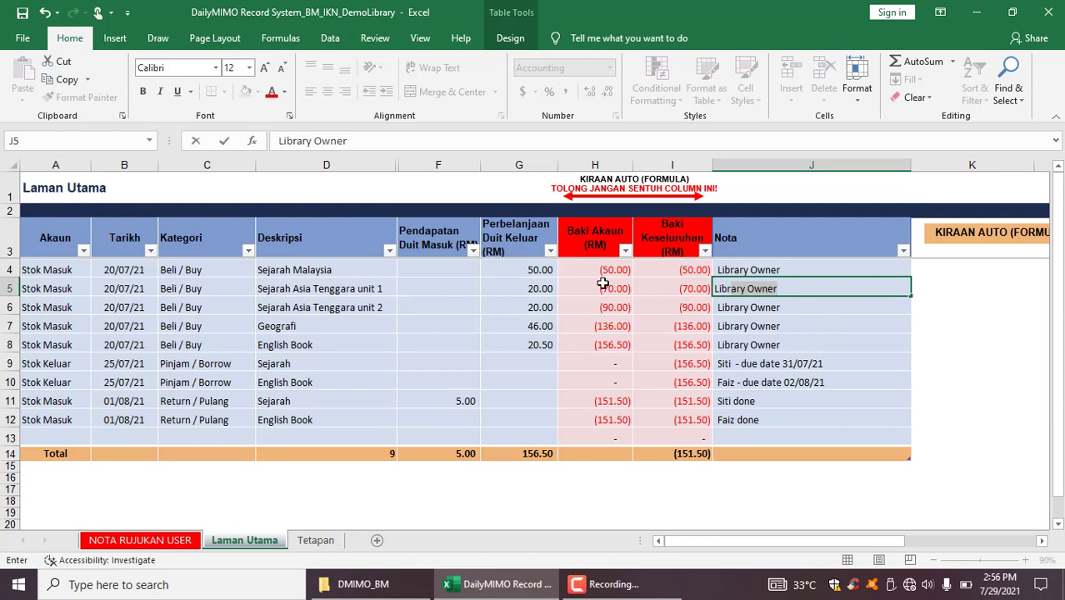
left_click(271, 341)
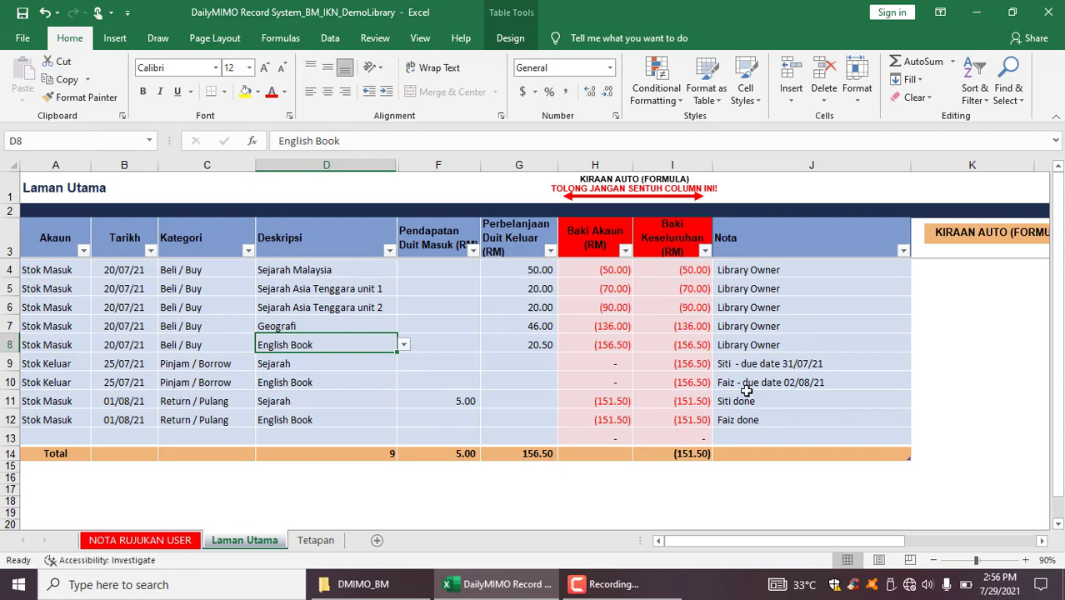
left_click(701, 359)
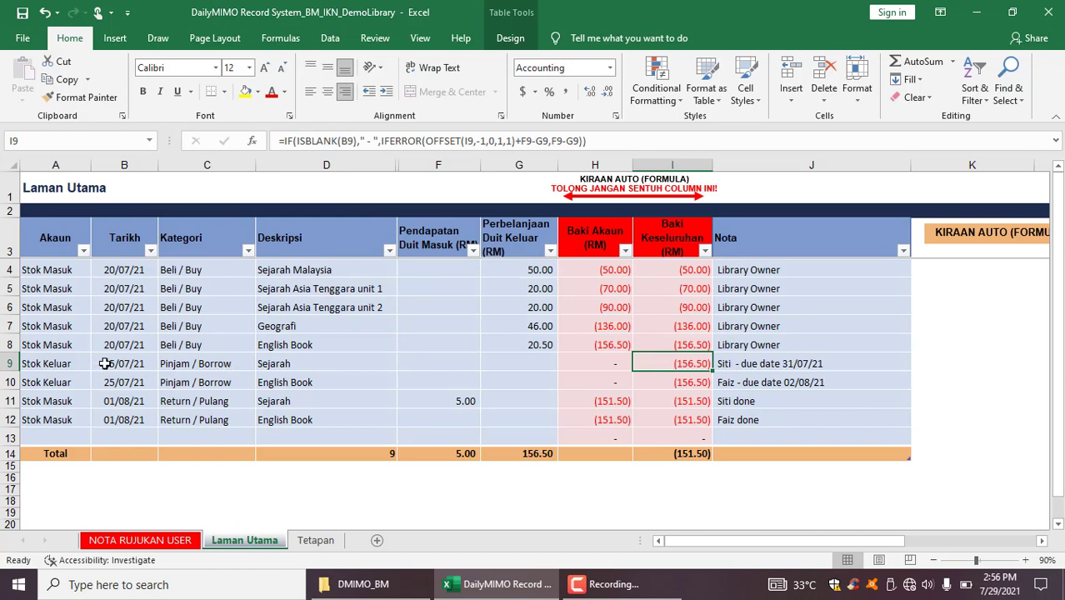
- Set D9 to Sejarah Asia Tenggara unit 1 and D10 to unit 2
left_click(377, 363)
left_click(403, 363)
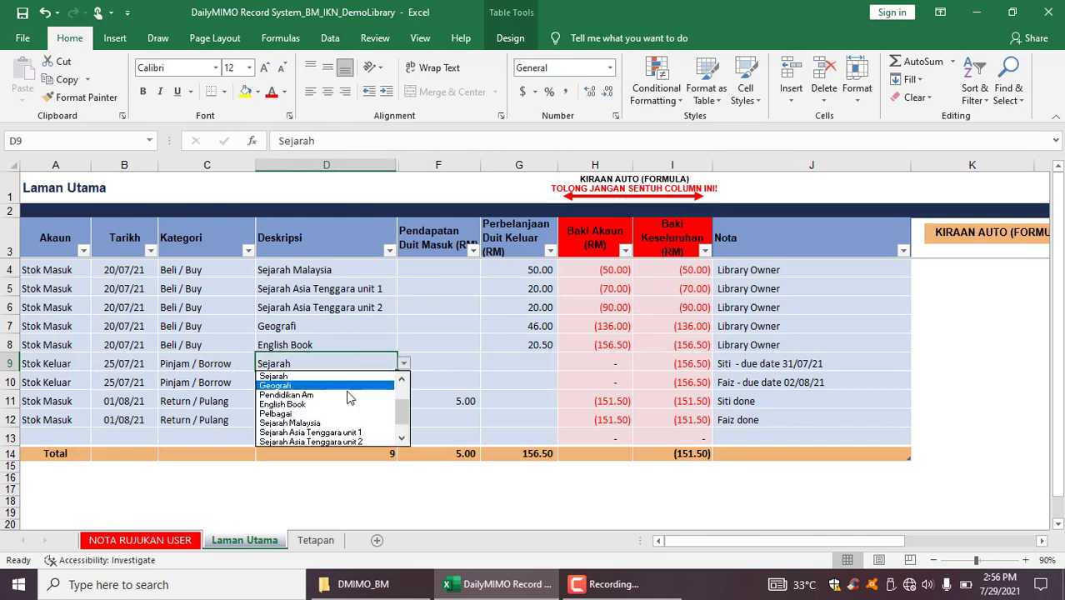
left_click(364, 433)
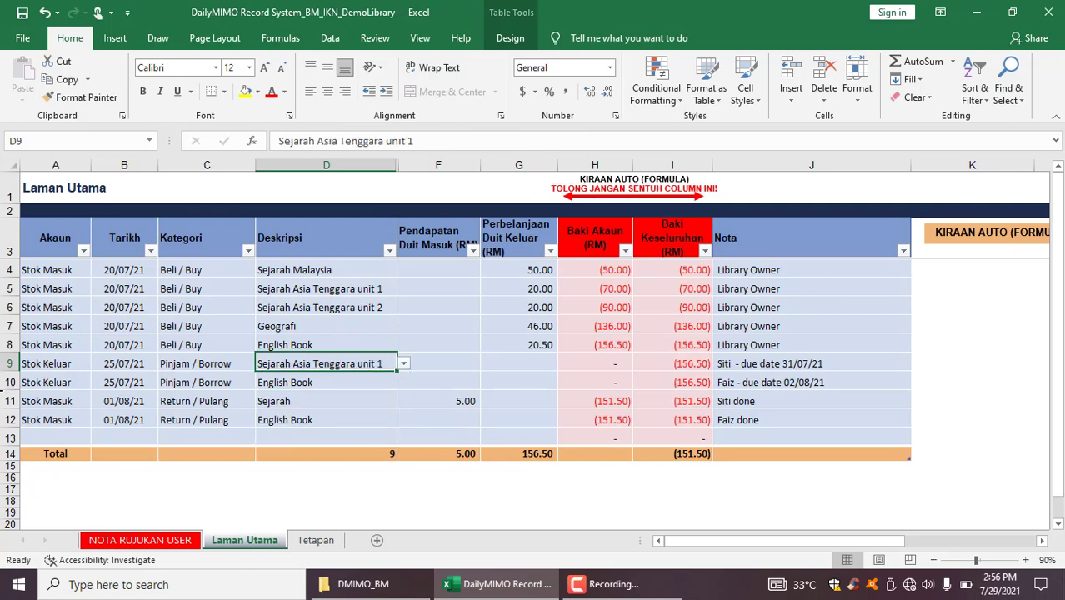
left_click(10, 382)
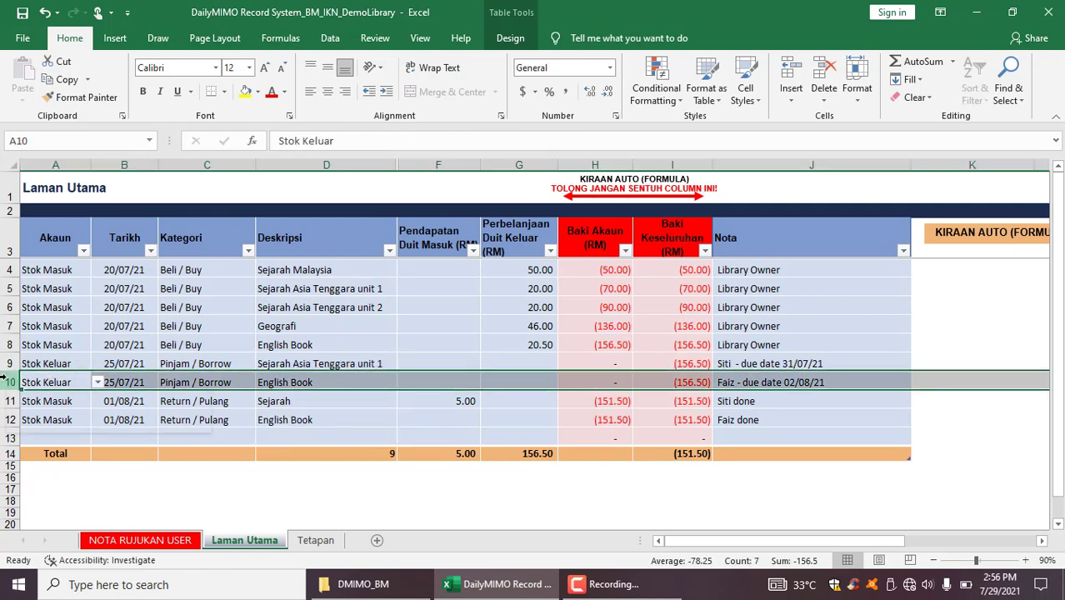
right_click(10, 382)
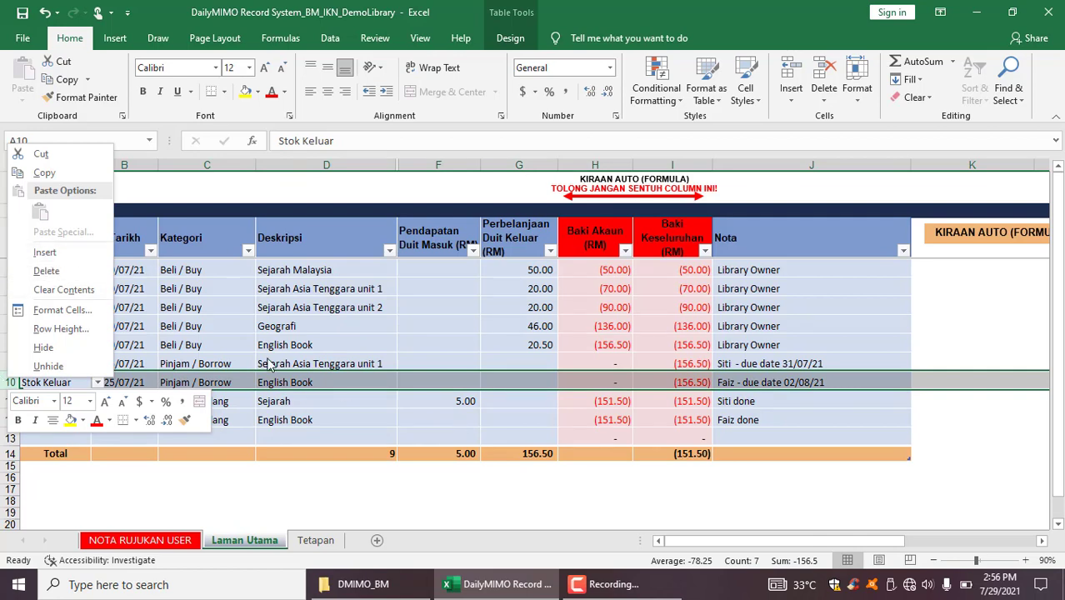
key("Escape")
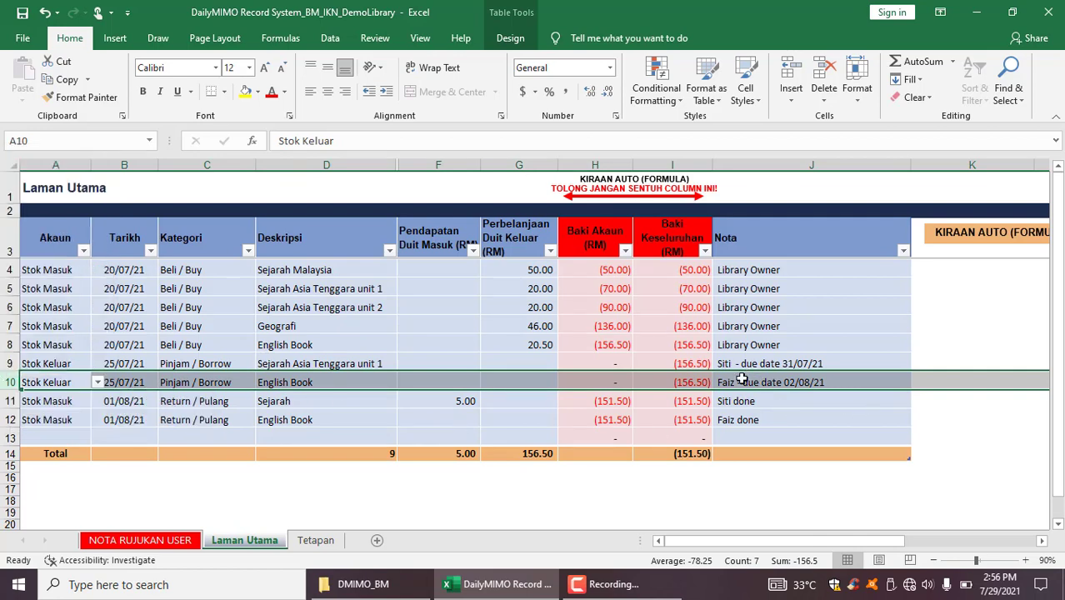
left_click(719, 382)
left_click(385, 382)
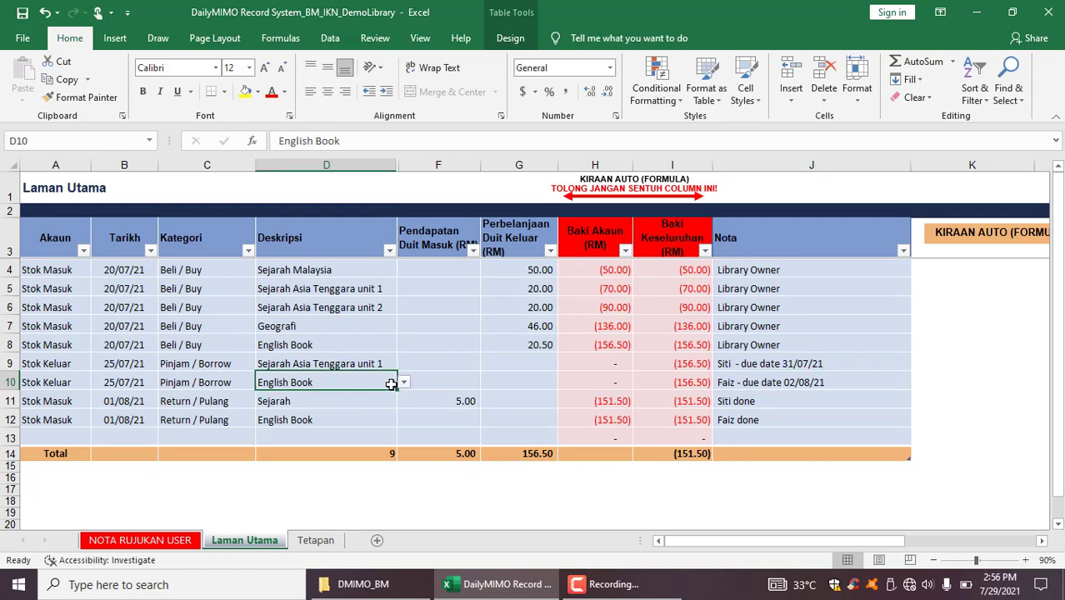
left_click(404, 385)
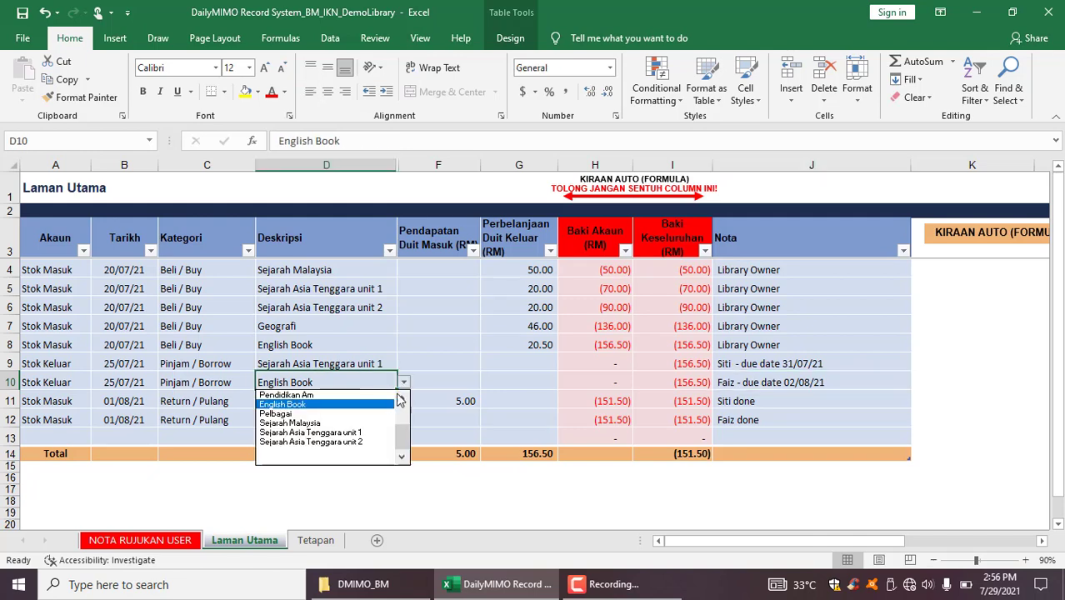
left_click(355, 442)
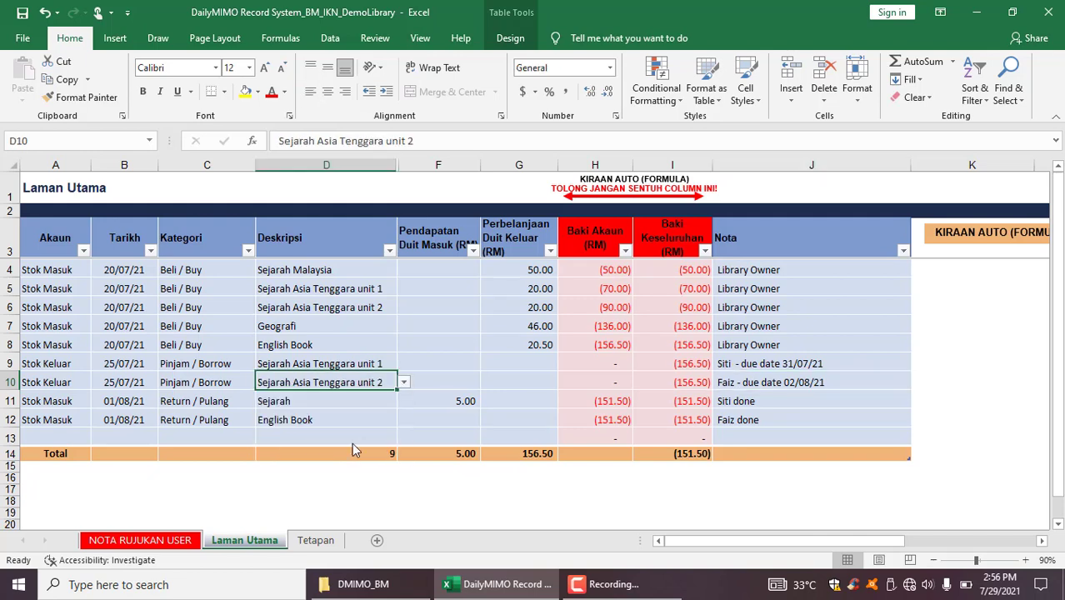
- Review the category, description and note cells around rows 9–11
left_click(166, 354)
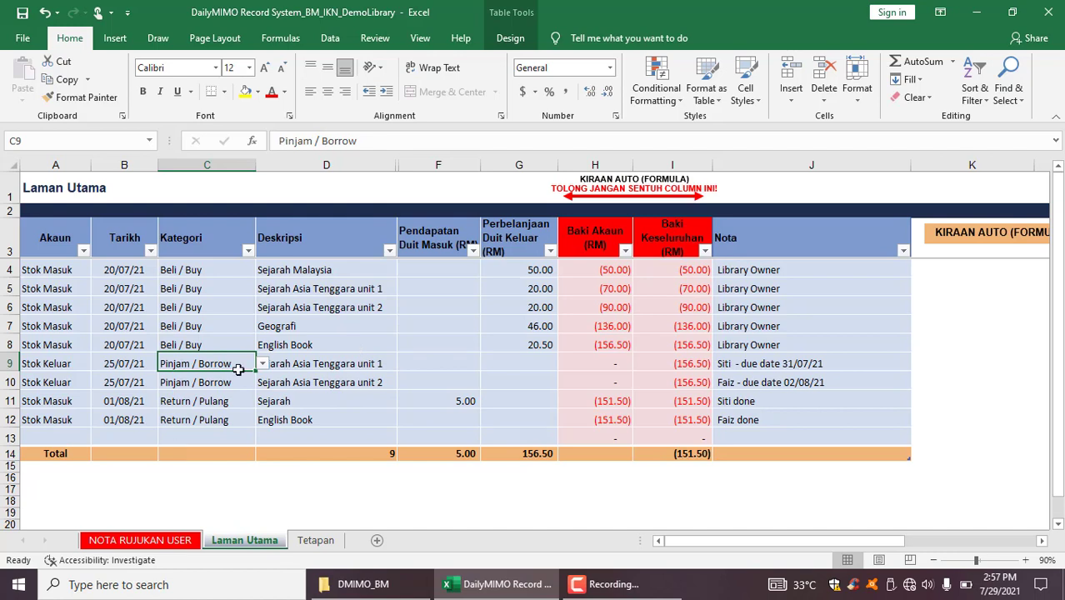
left_click(377, 384)
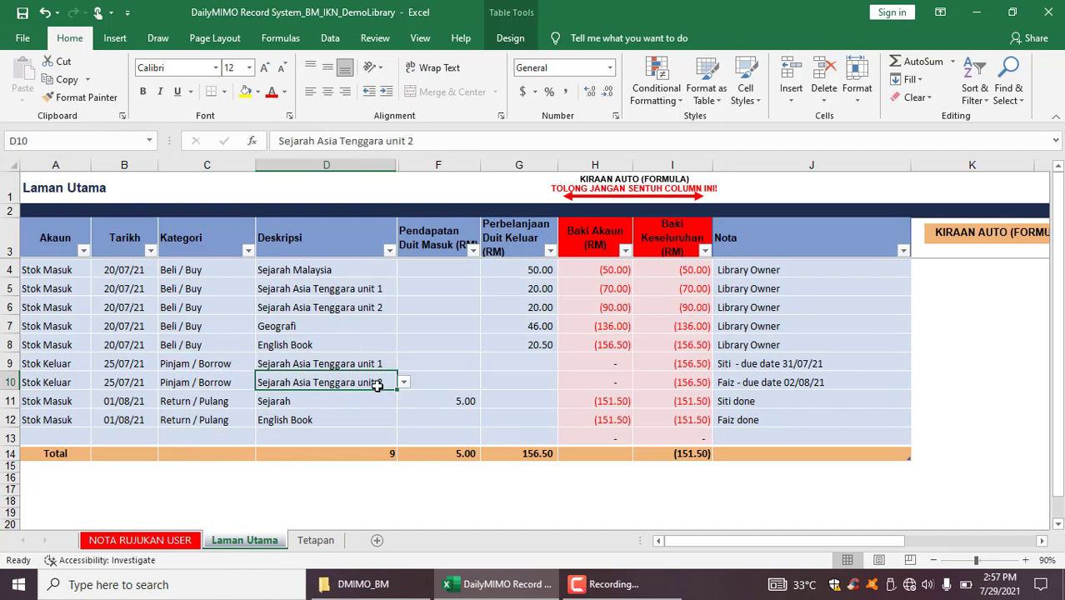
left_click(326, 405)
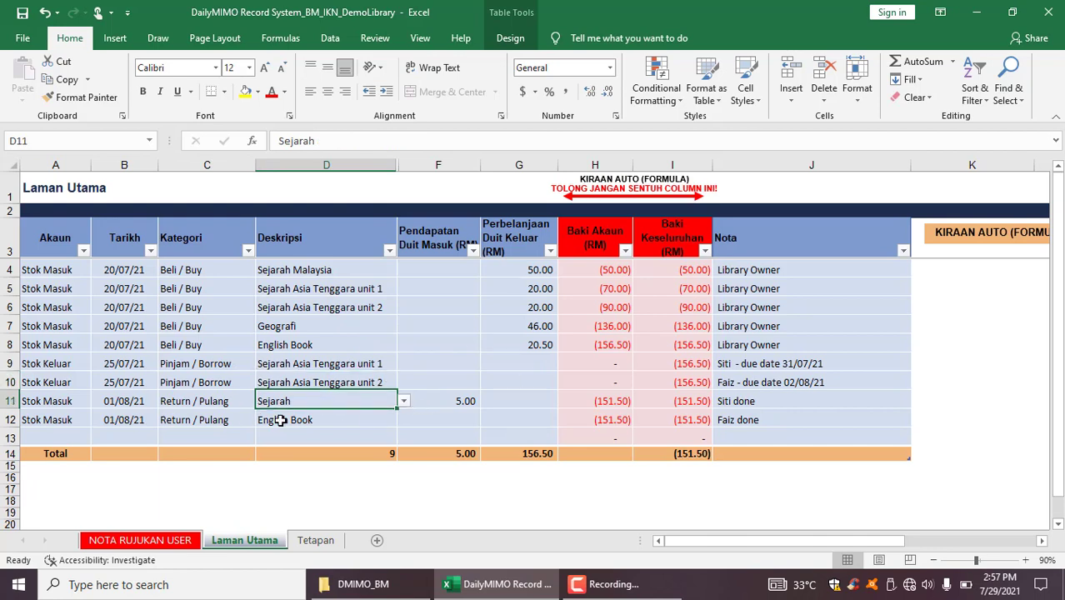
left_click(828, 382)
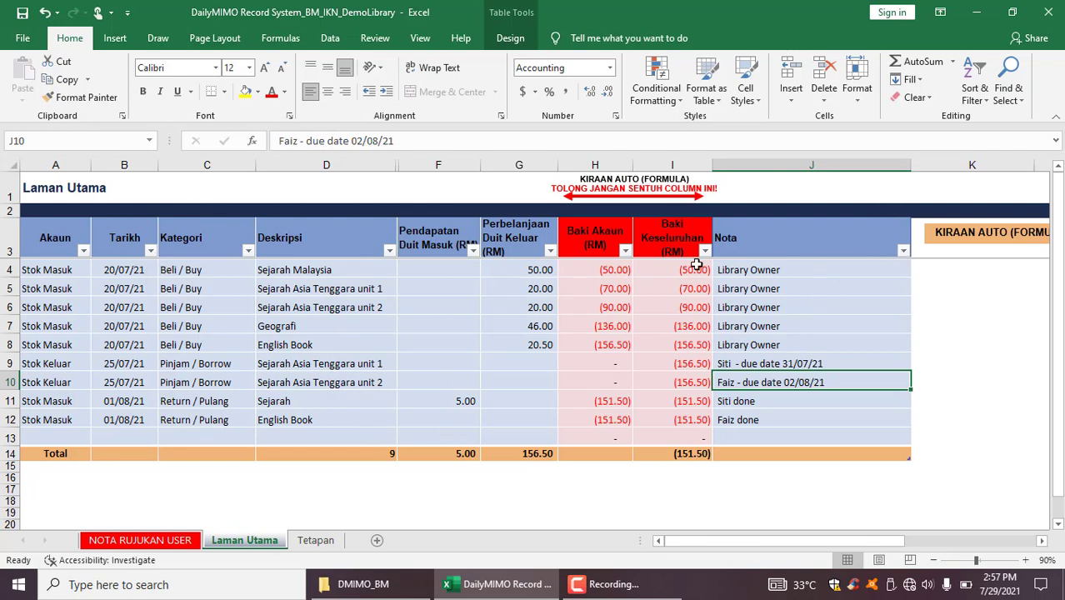
left_click(247, 251)
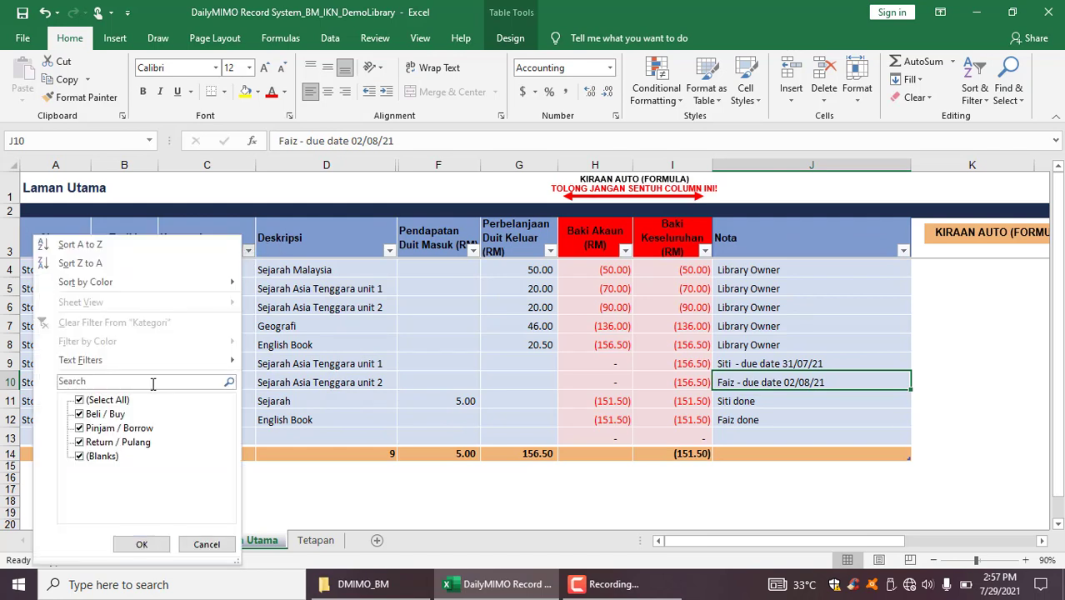
left_click(80, 412)
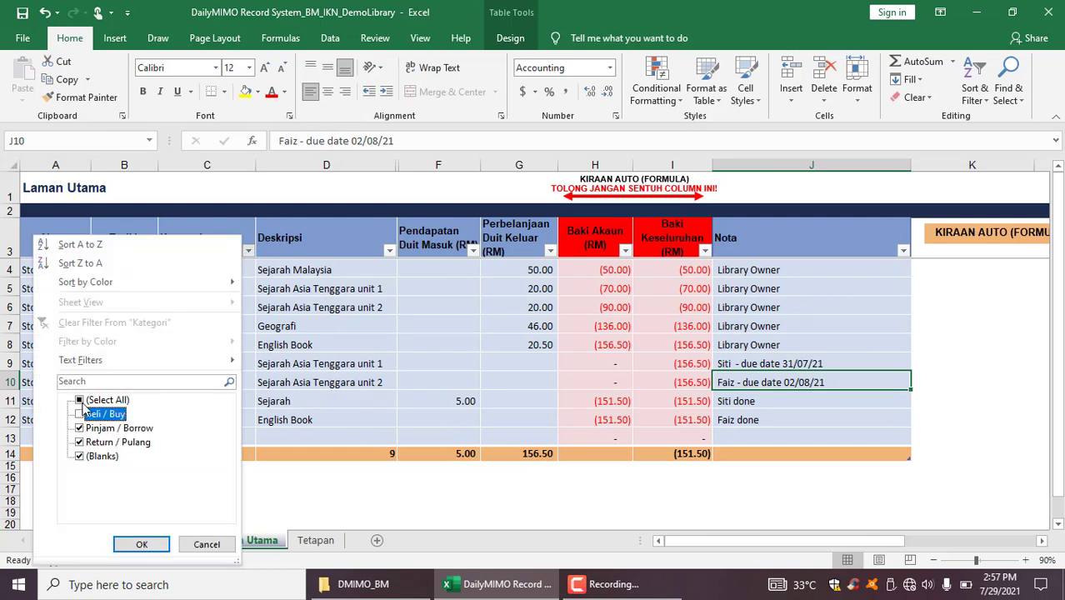
left_click(79, 400)
left_click(79, 400)
left_click(79, 414)
left_click(140, 543)
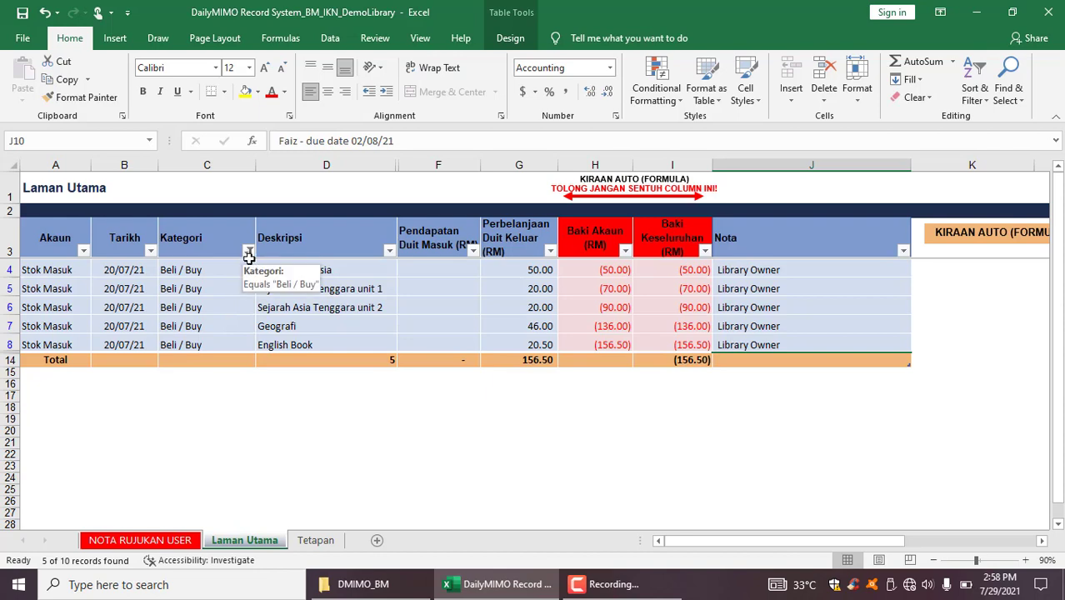
left_click(250, 262)
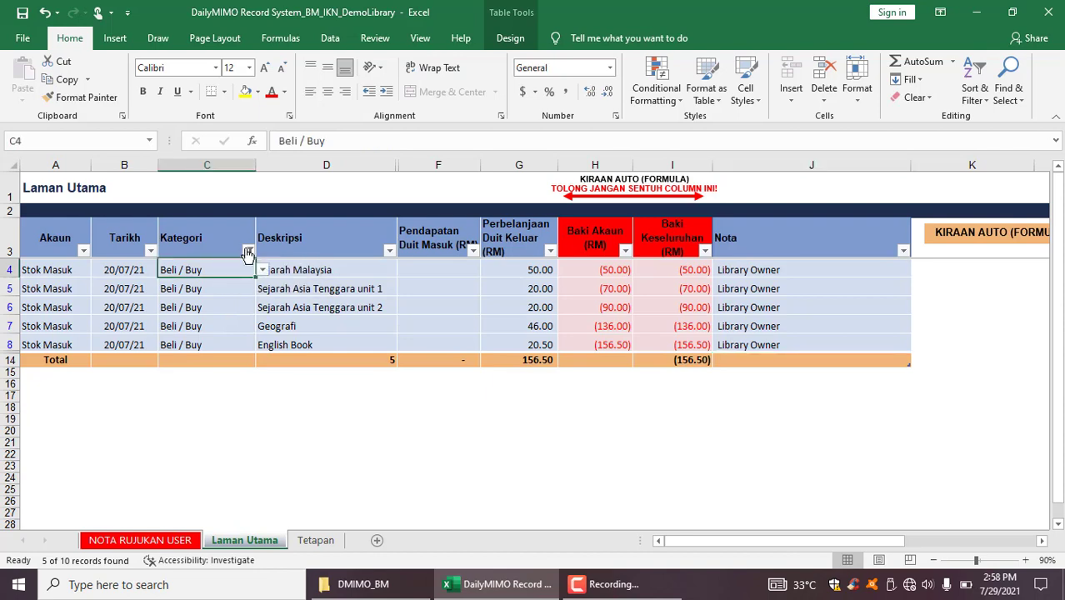
left_click(248, 255)
left_click(93, 401)
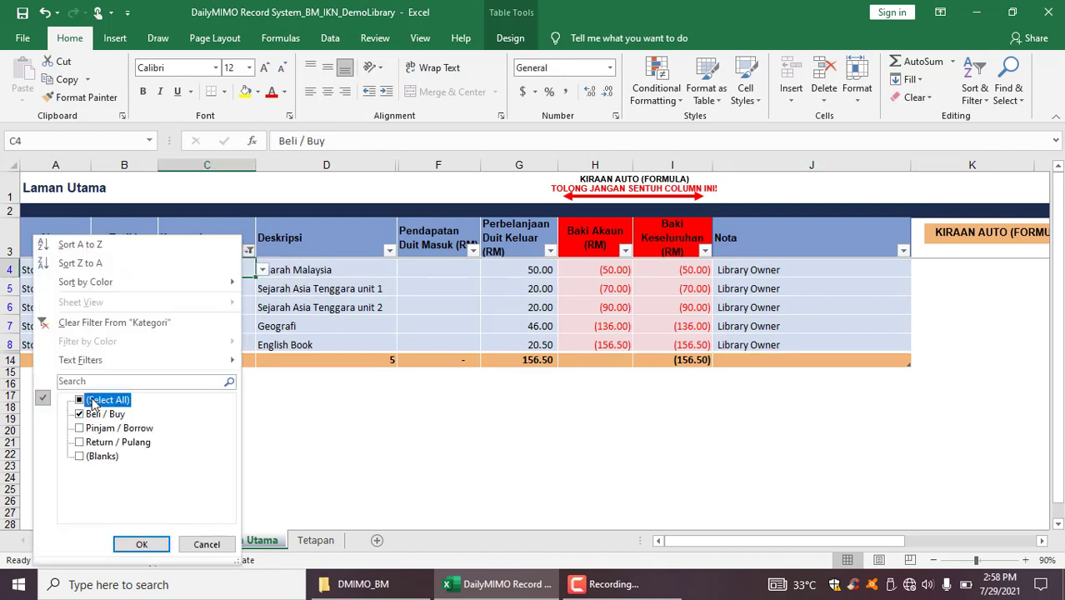
left_click(142, 543)
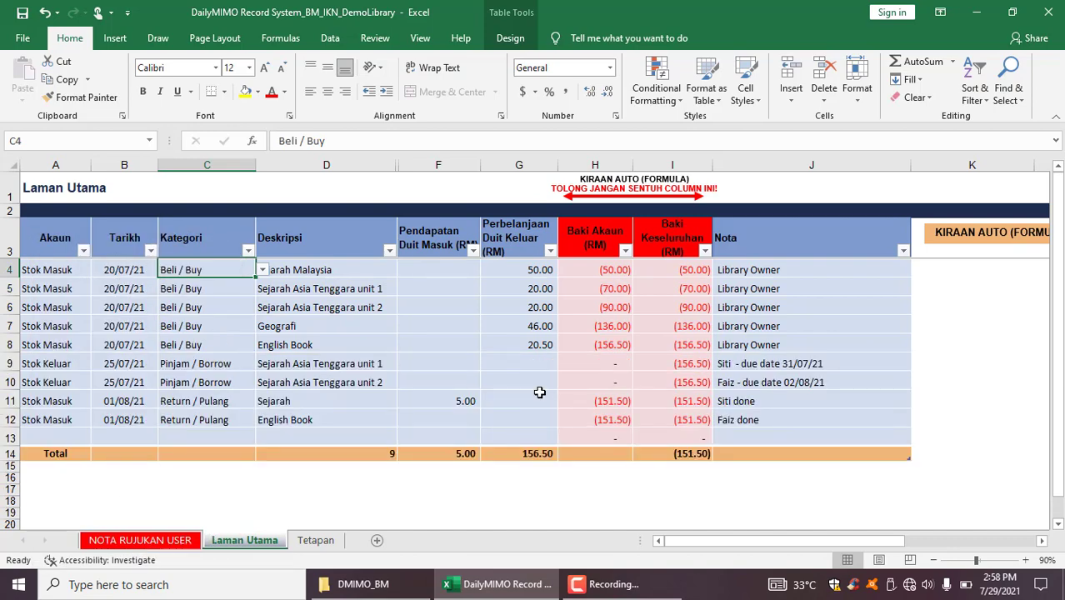
- Replace Sejarah in D11 with unit 1 and English Book in D12 with unit 2 of Sejarah Asia Tenggara
left_click(339, 394)
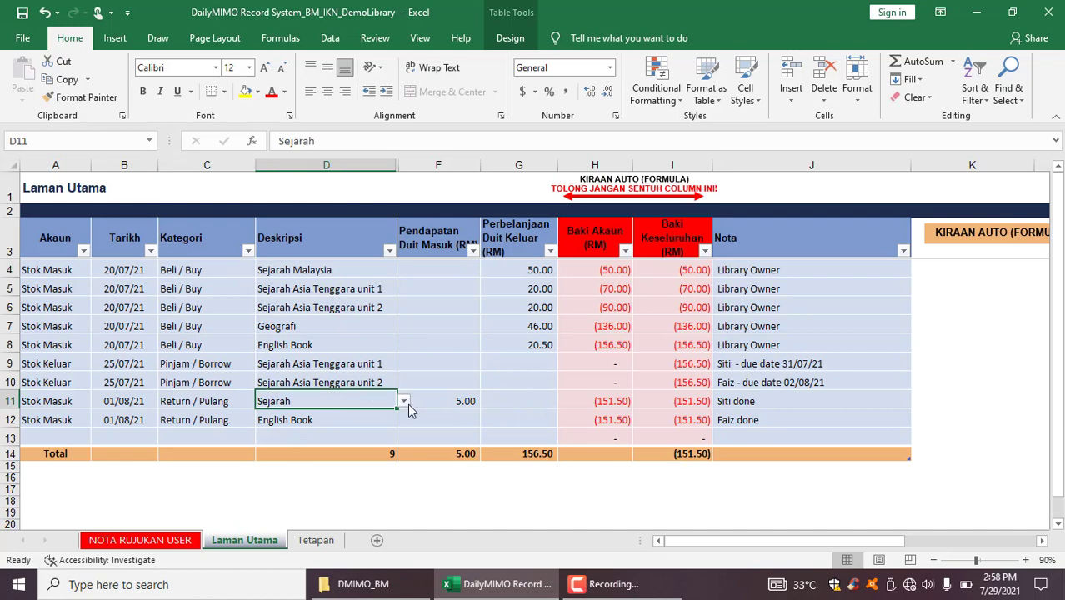
left_click(404, 401)
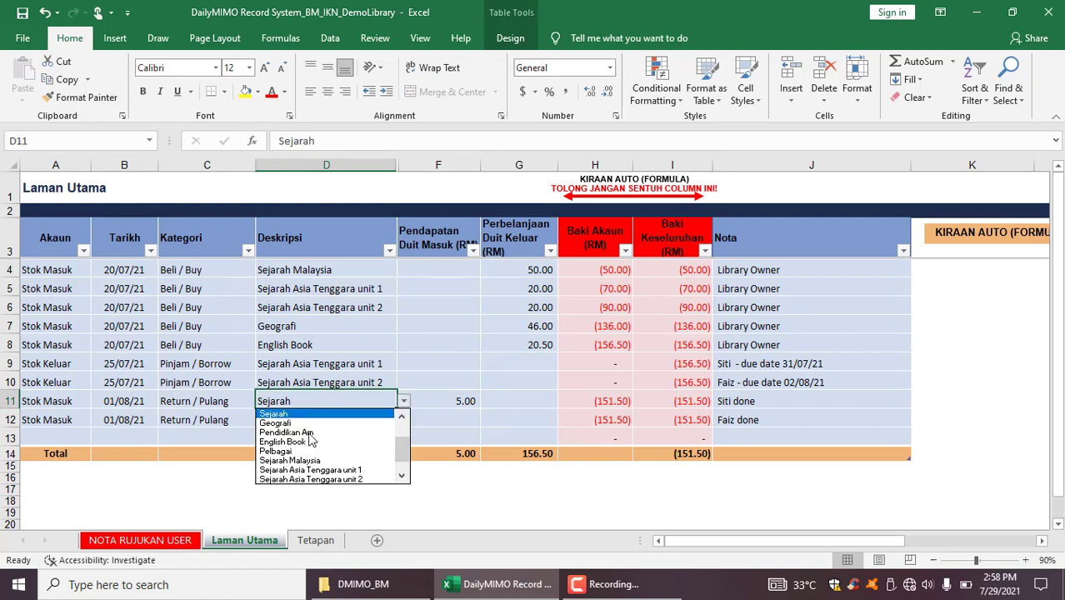
left_click(333, 471)
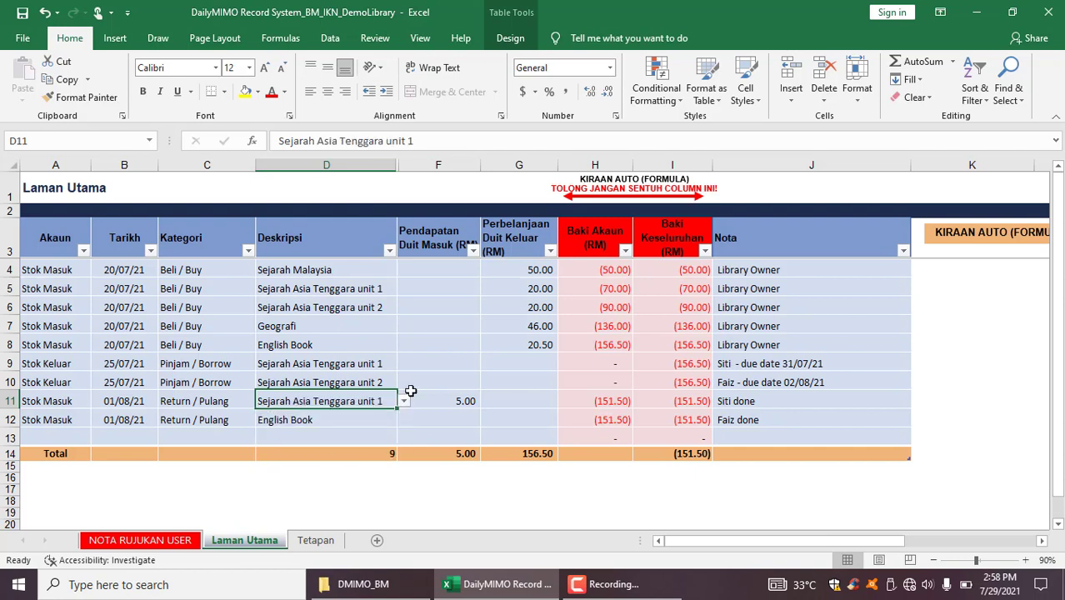
left_click(358, 424)
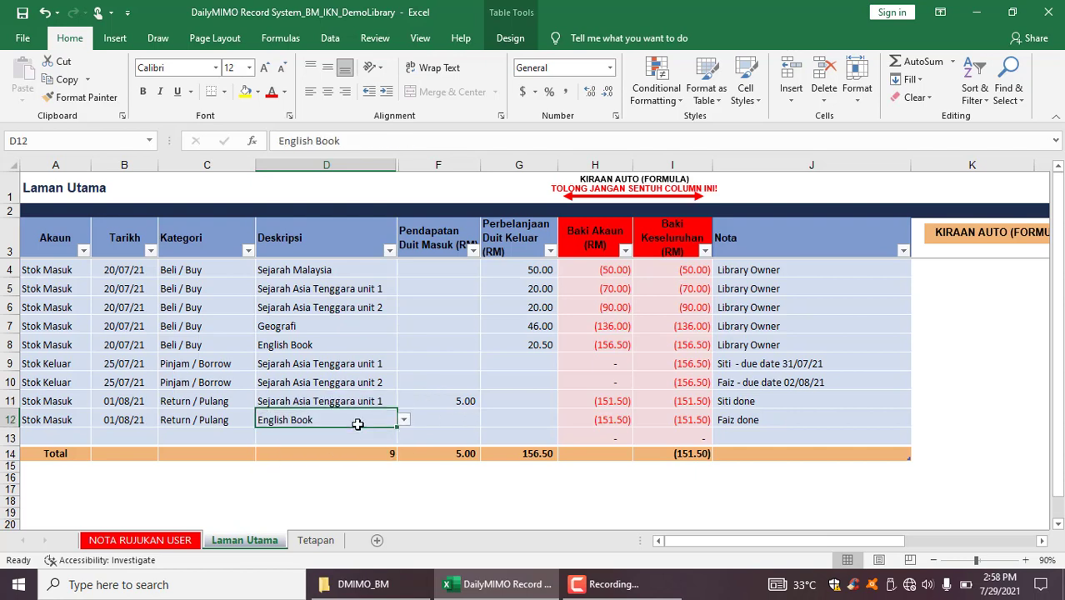
left_click(404, 420)
left_click(336, 480)
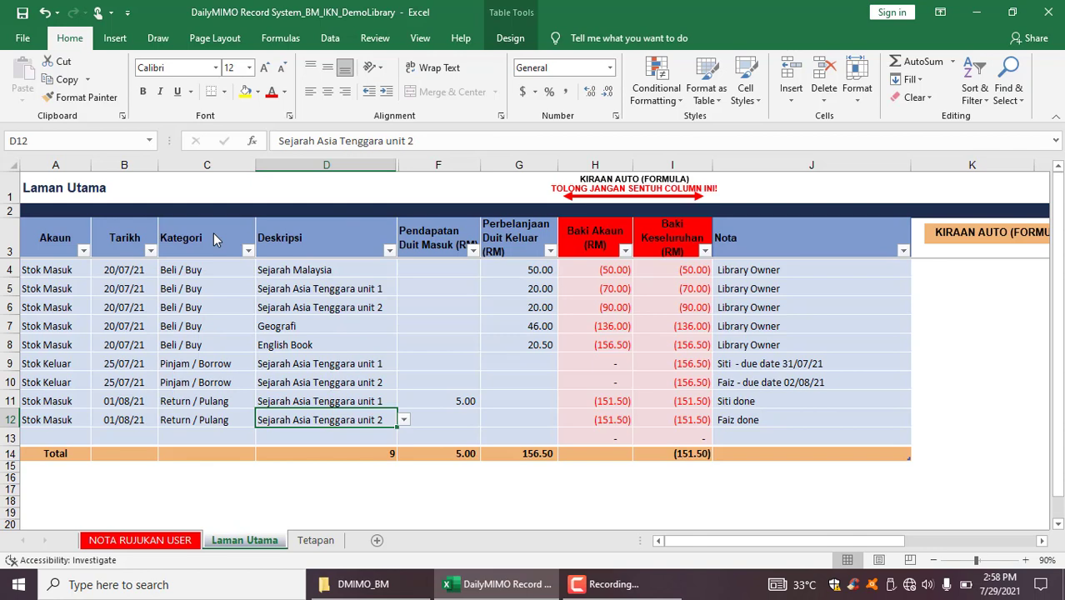
left_click(151, 252)
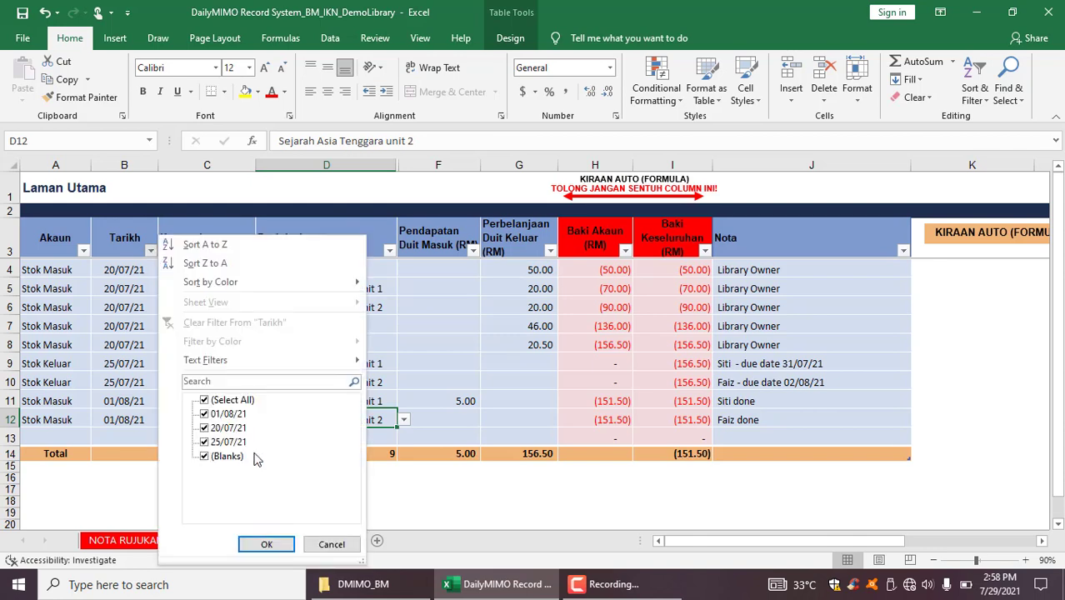
left_click(227, 379)
type("0")
type("7/21")
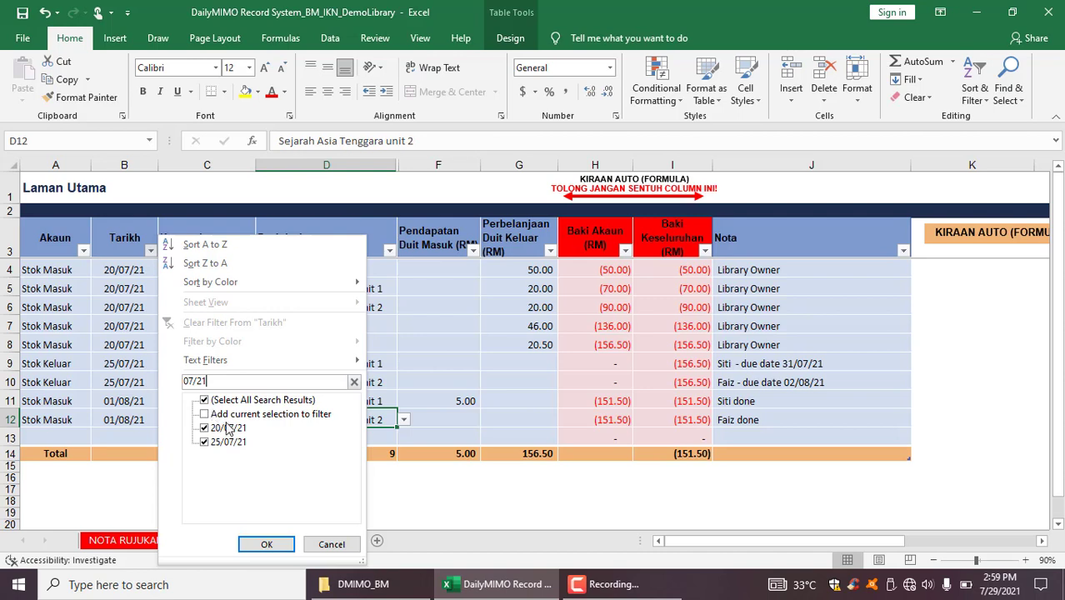
left_click(254, 543)
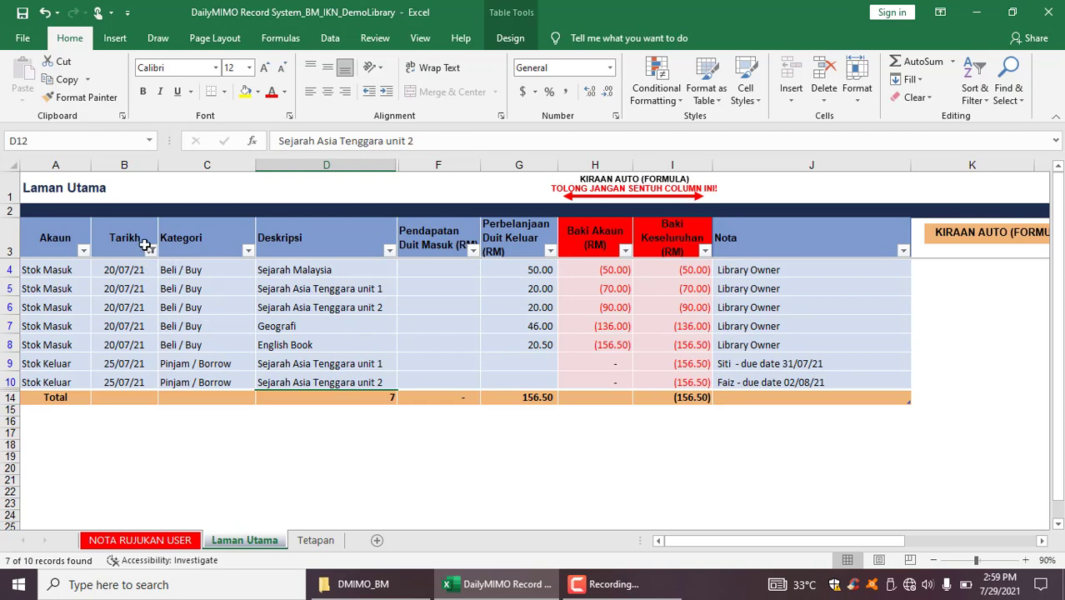
left_click(149, 249)
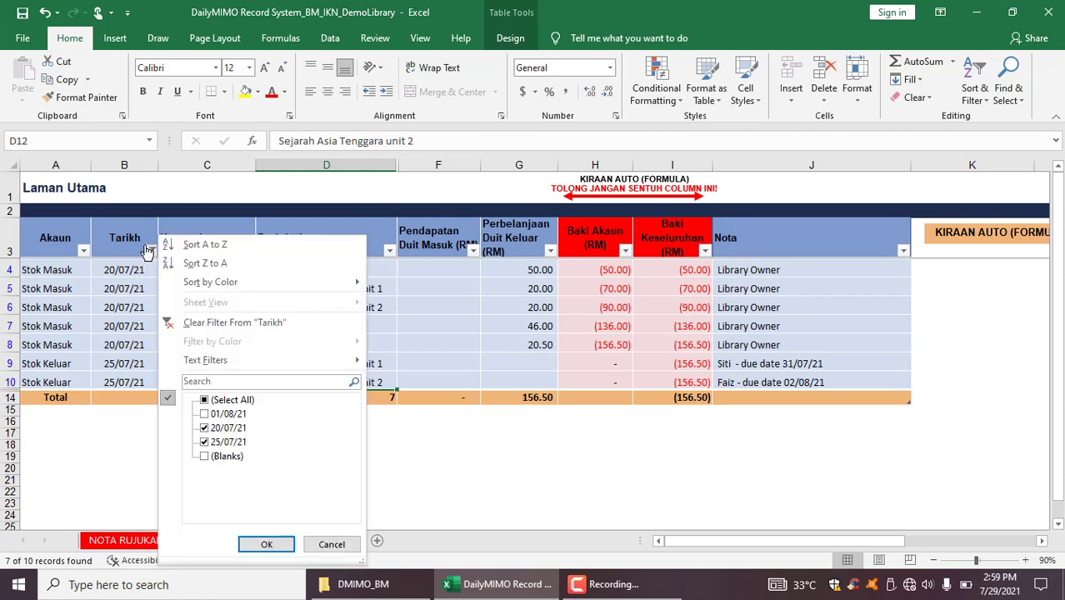
left_click(205, 400)
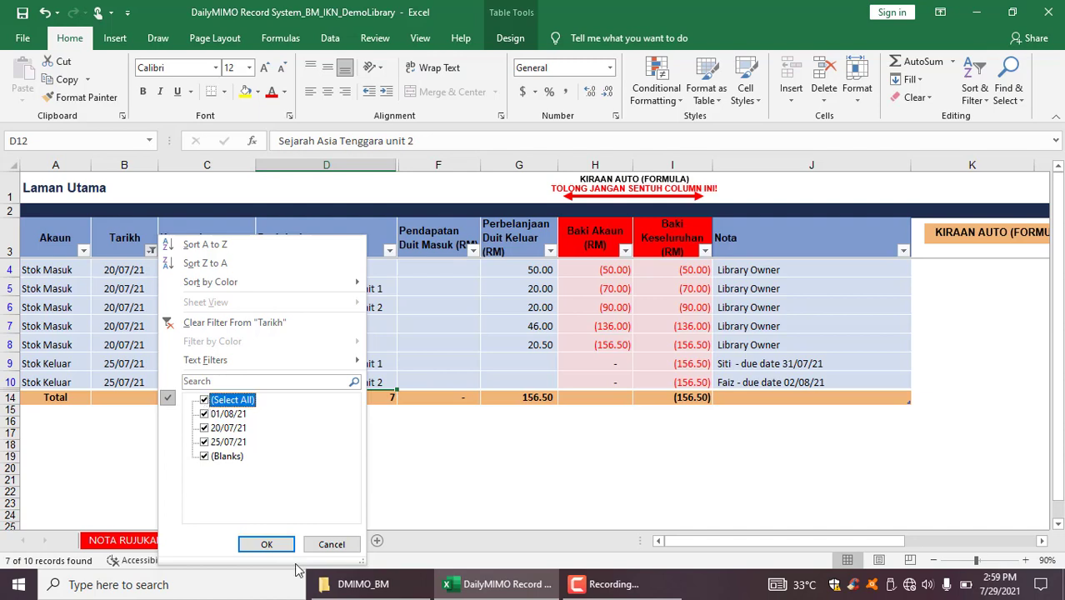
left_click(267, 545)
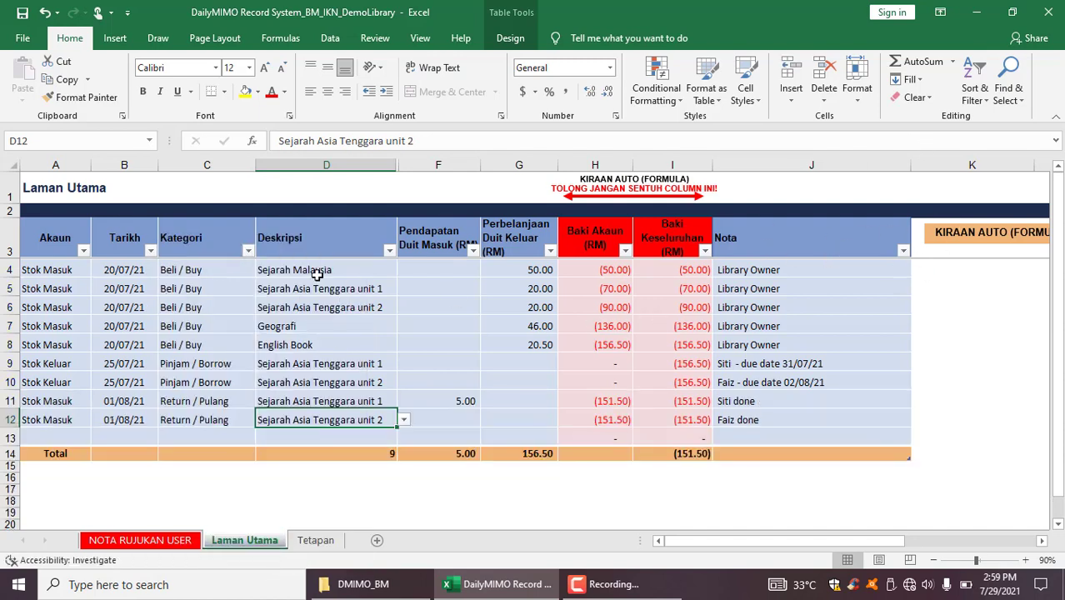
left_click(389, 252)
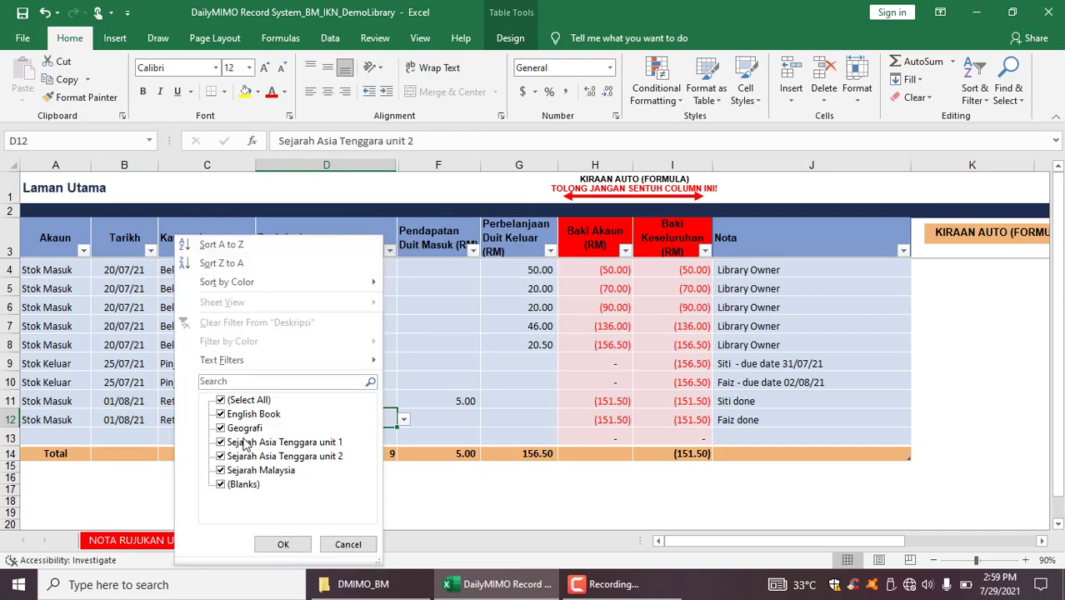
left_click(233, 379)
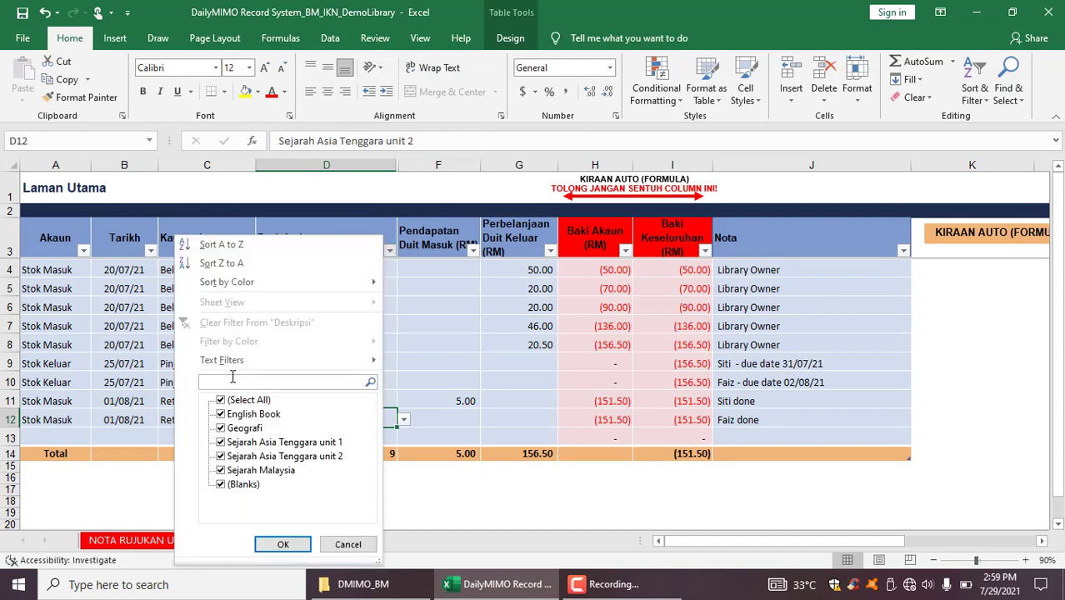
type("S")
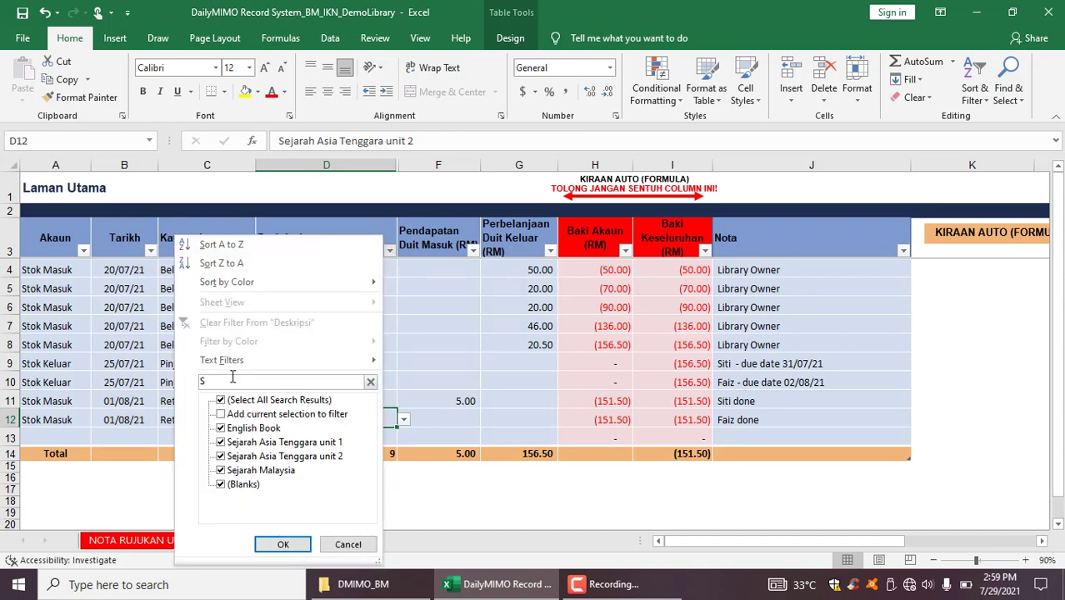
type("ejarah")
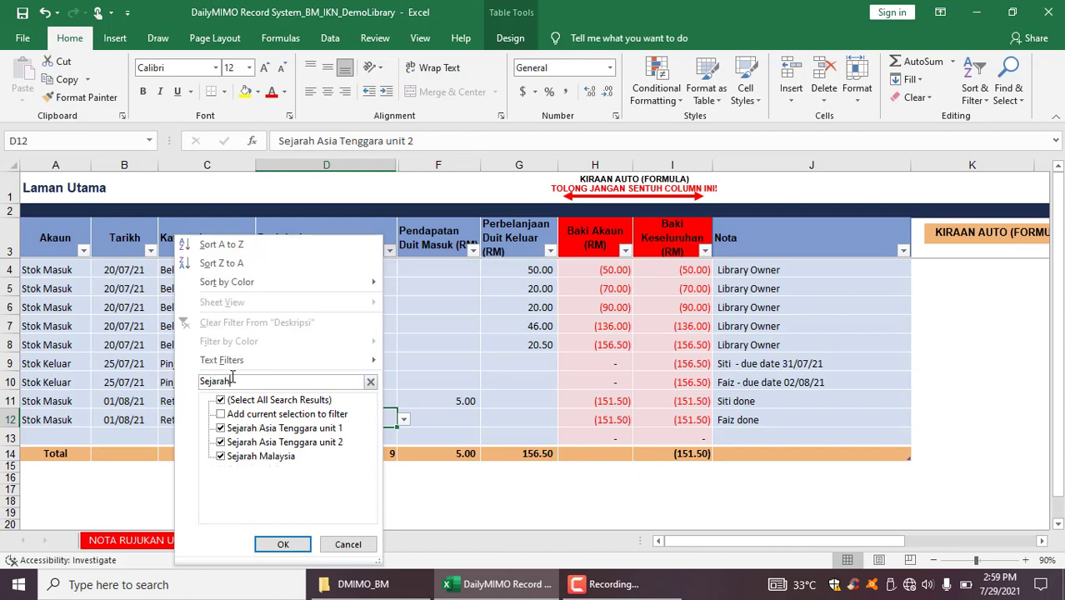
key("Return")
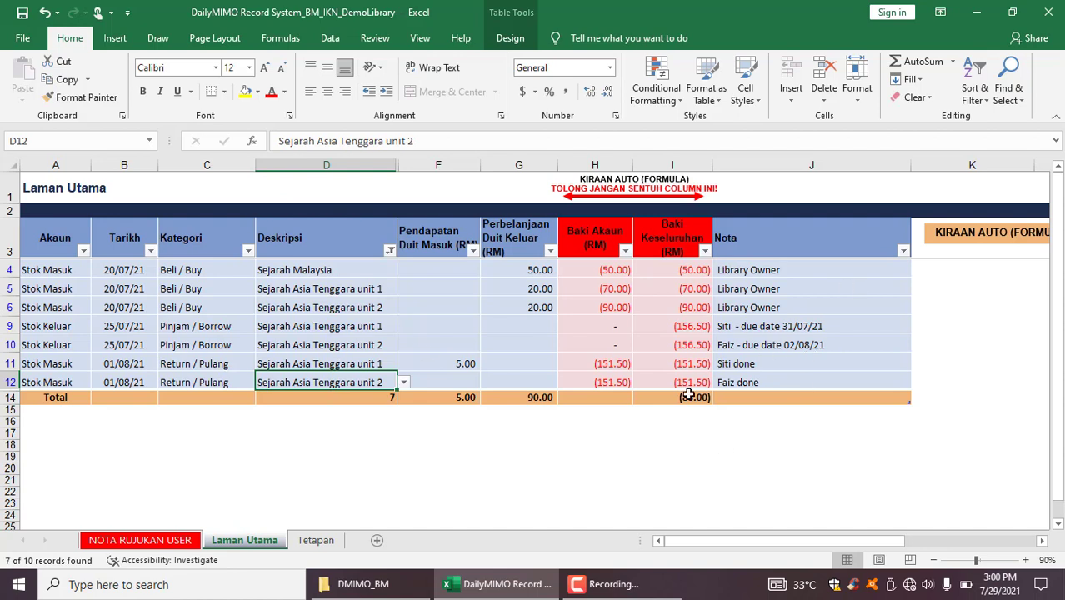
left_click(390, 251)
left_click(214, 400)
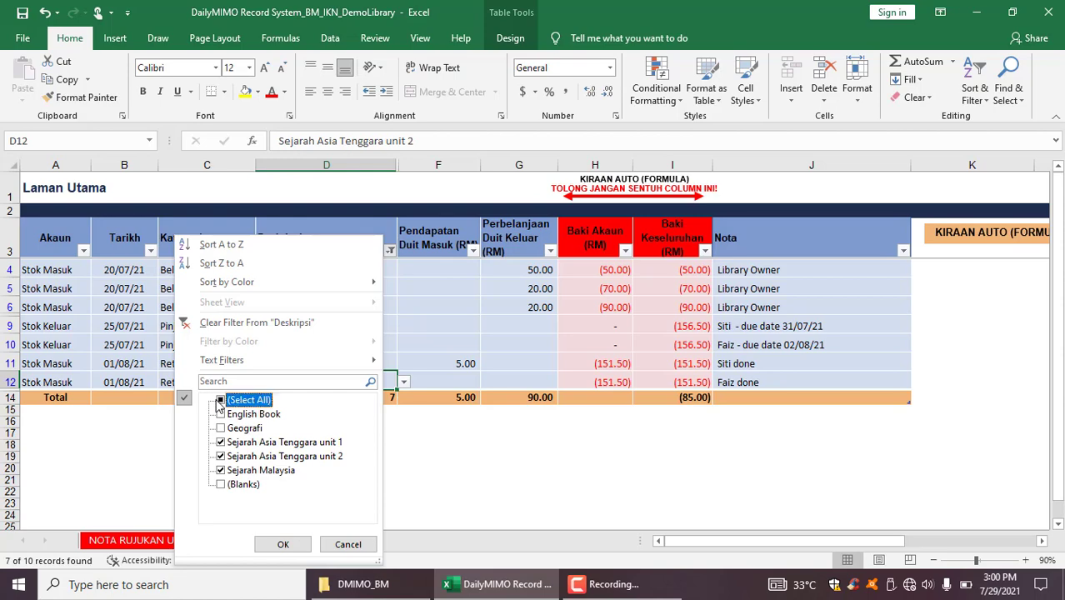
left_click(220, 401)
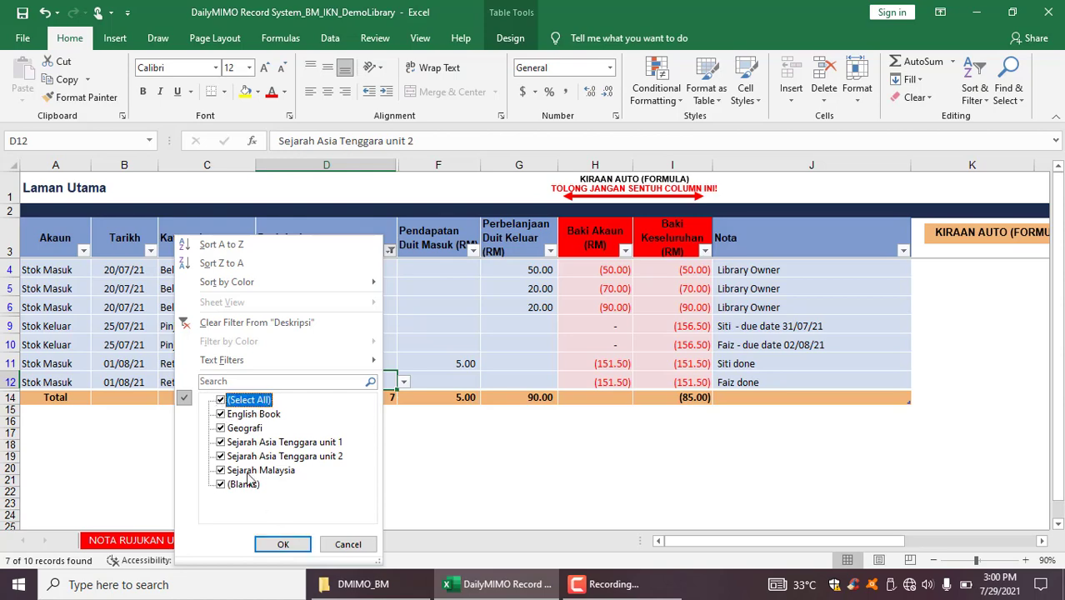
left_click(269, 544)
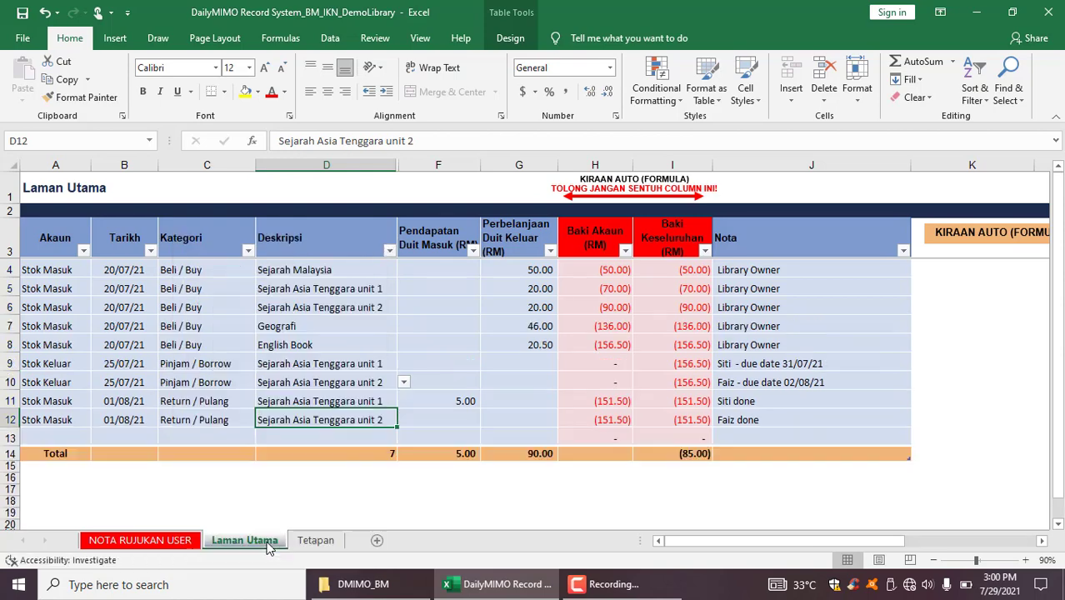
left_click(904, 251)
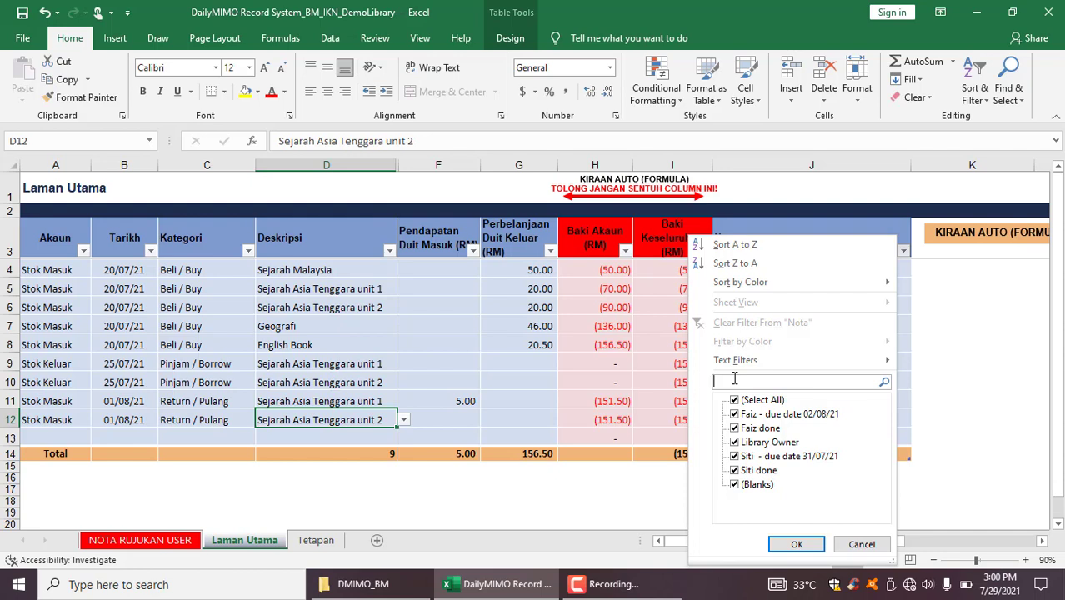
type("Siti")
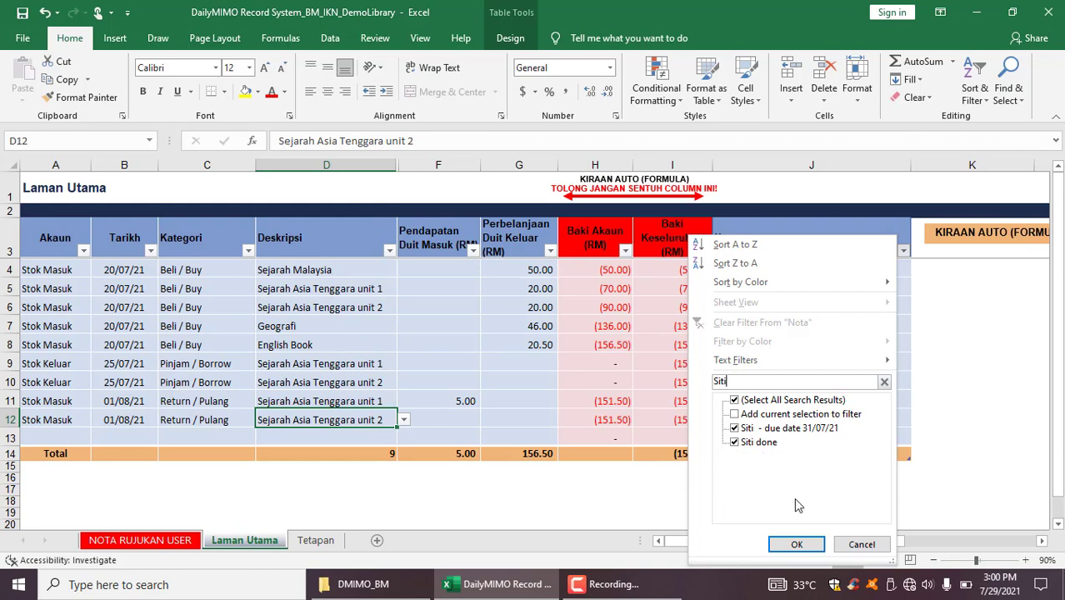
key("Tab")
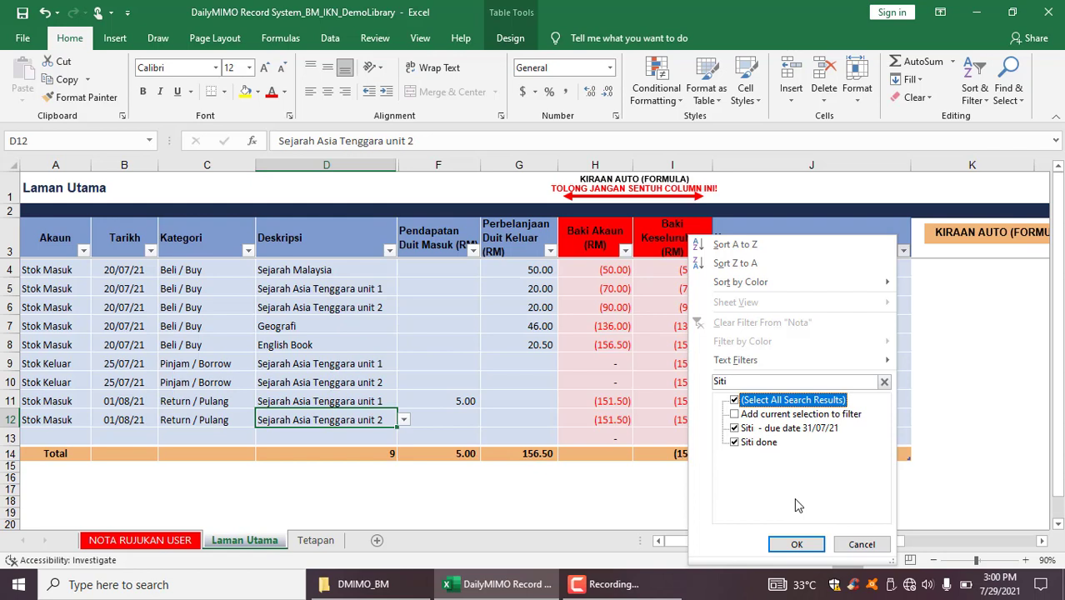
key("Tab")
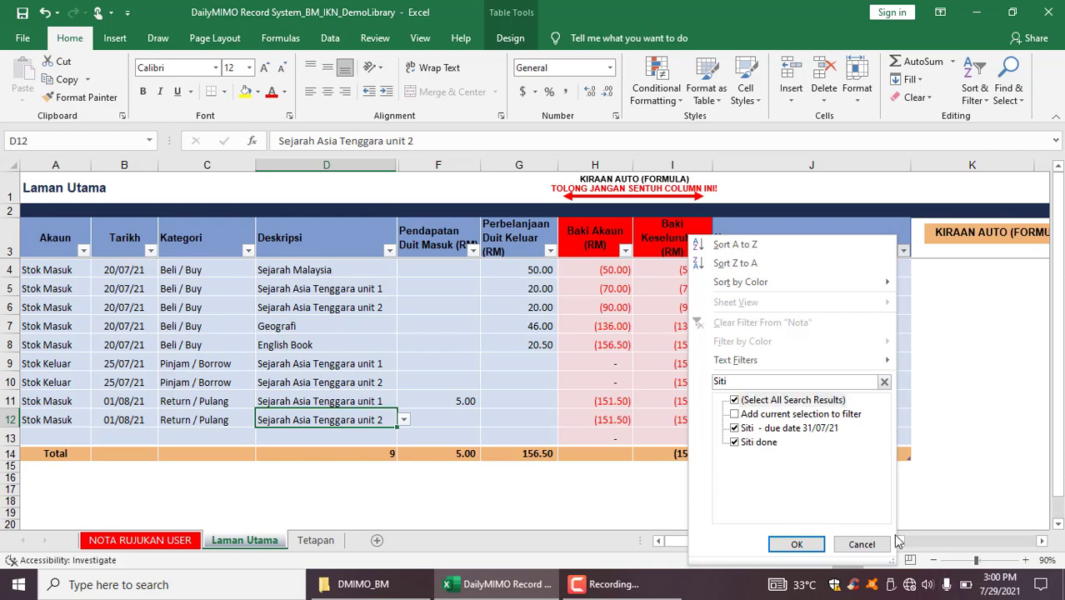
left_click(796, 544)
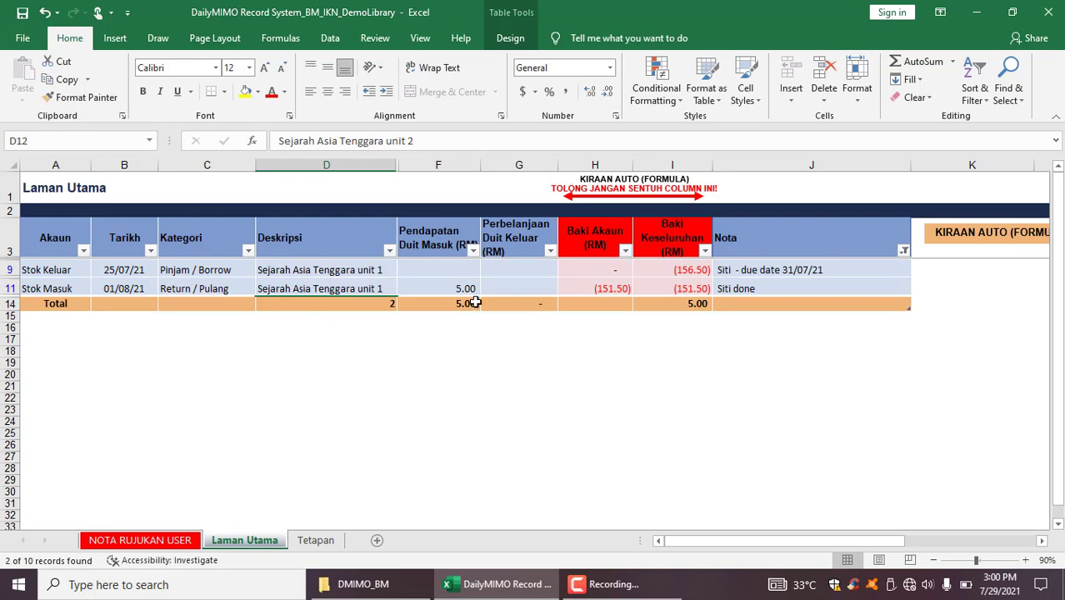
left_click(747, 282)
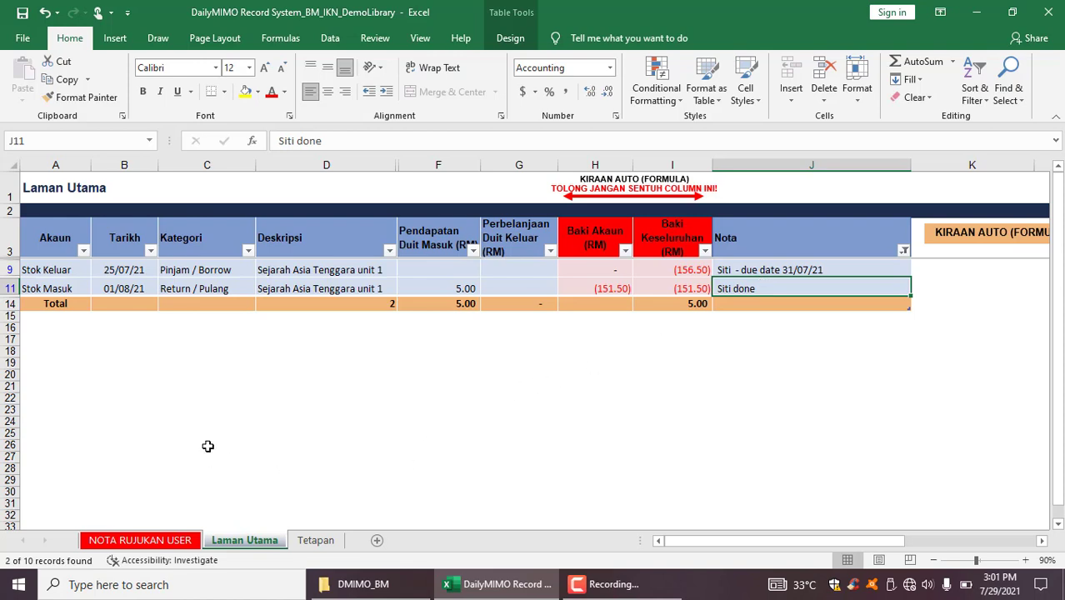
left_click(904, 252)
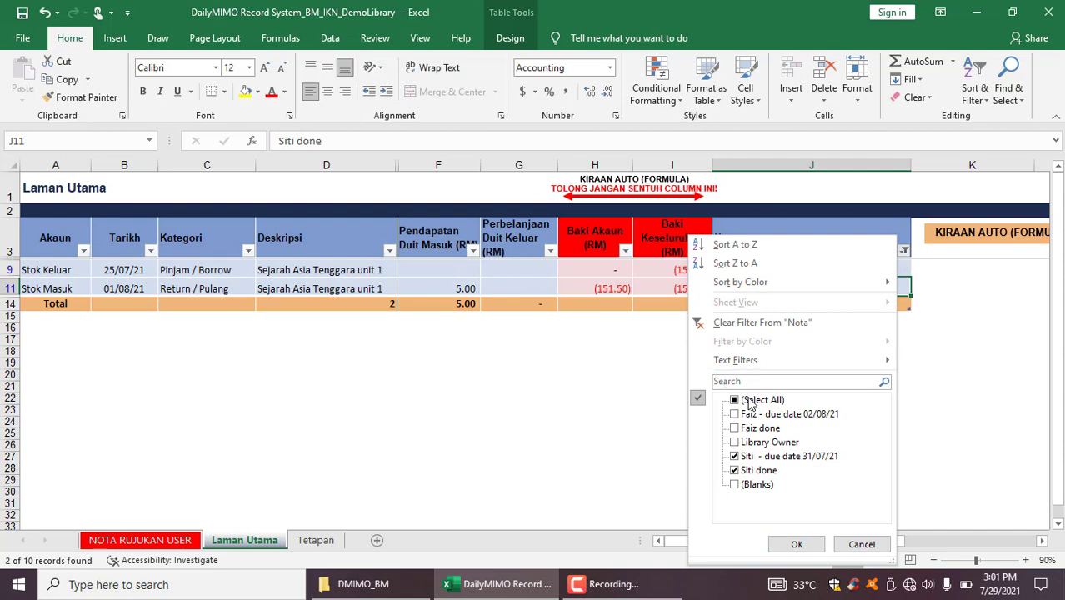
left_click(749, 402)
left_click(796, 544)
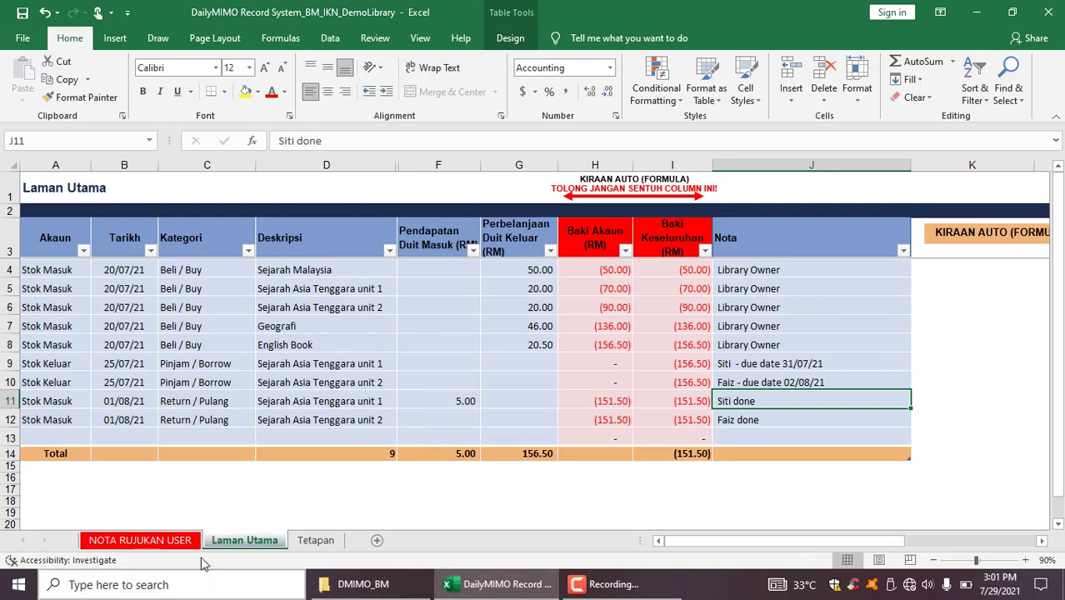
left_click(159, 540)
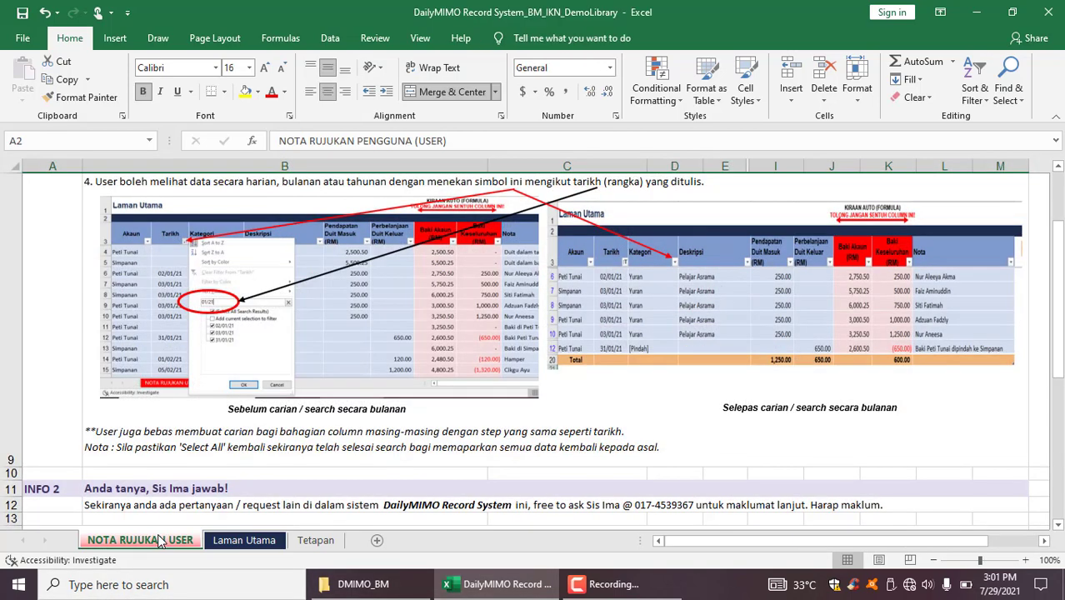
- Switch to the NOTA RUJUKAN USER sheet
left_click(604, 584)
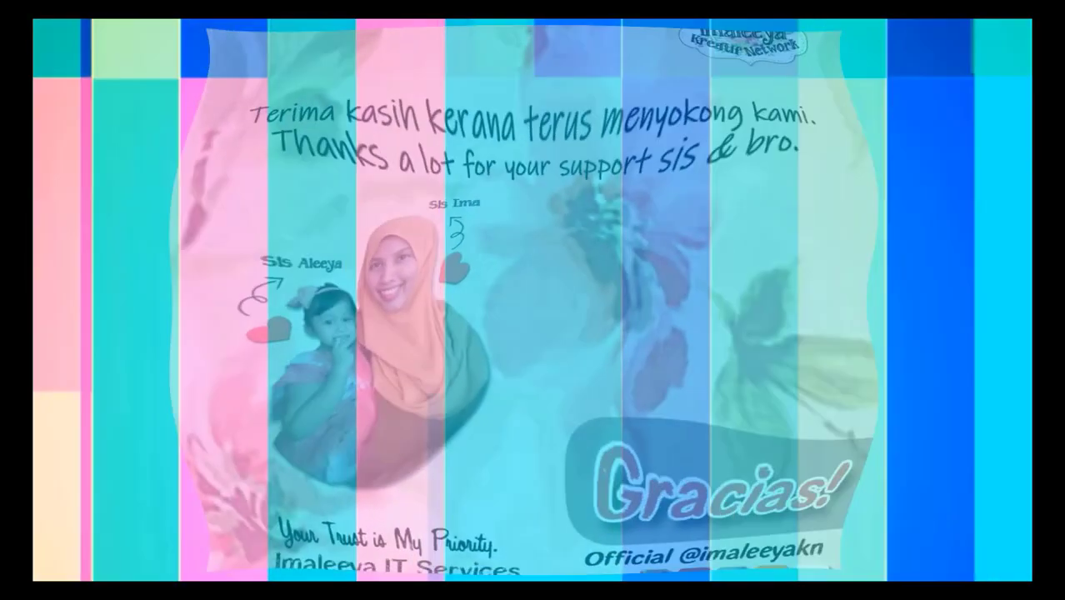